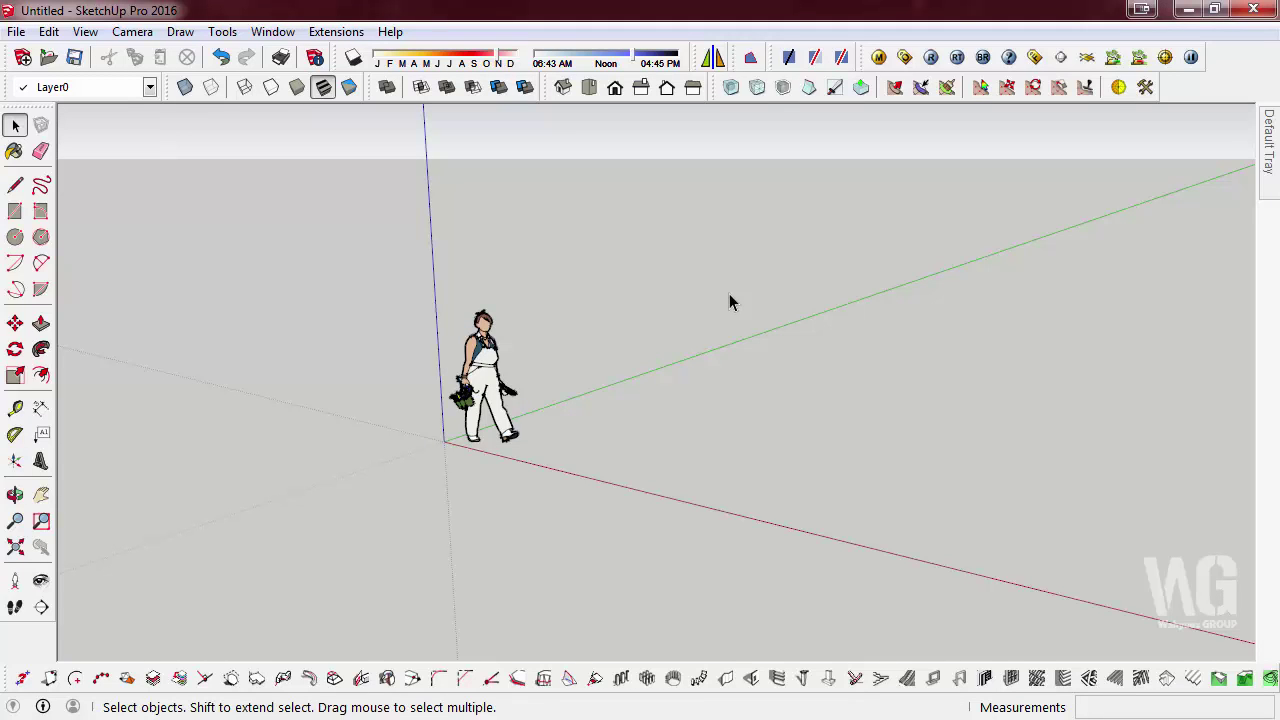
Step: Delete the person figure and draw a flat circle centred at the origin
left_click(480, 390)
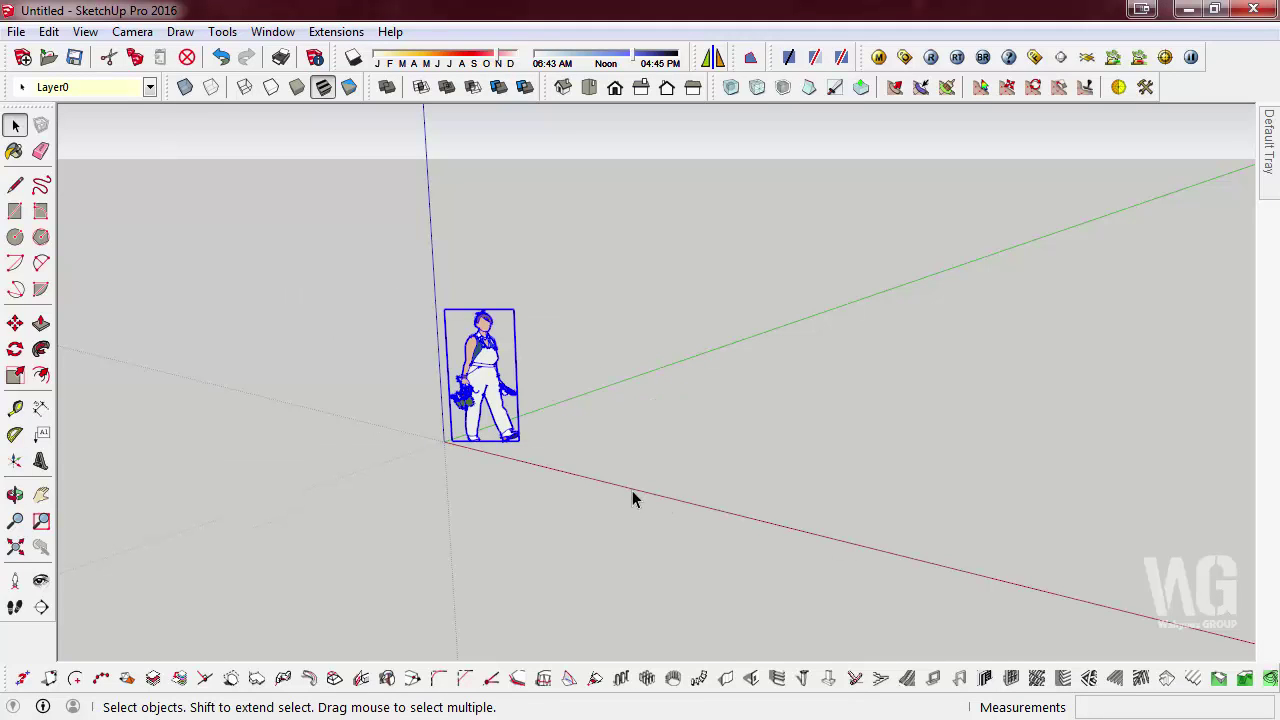
key("Delete")
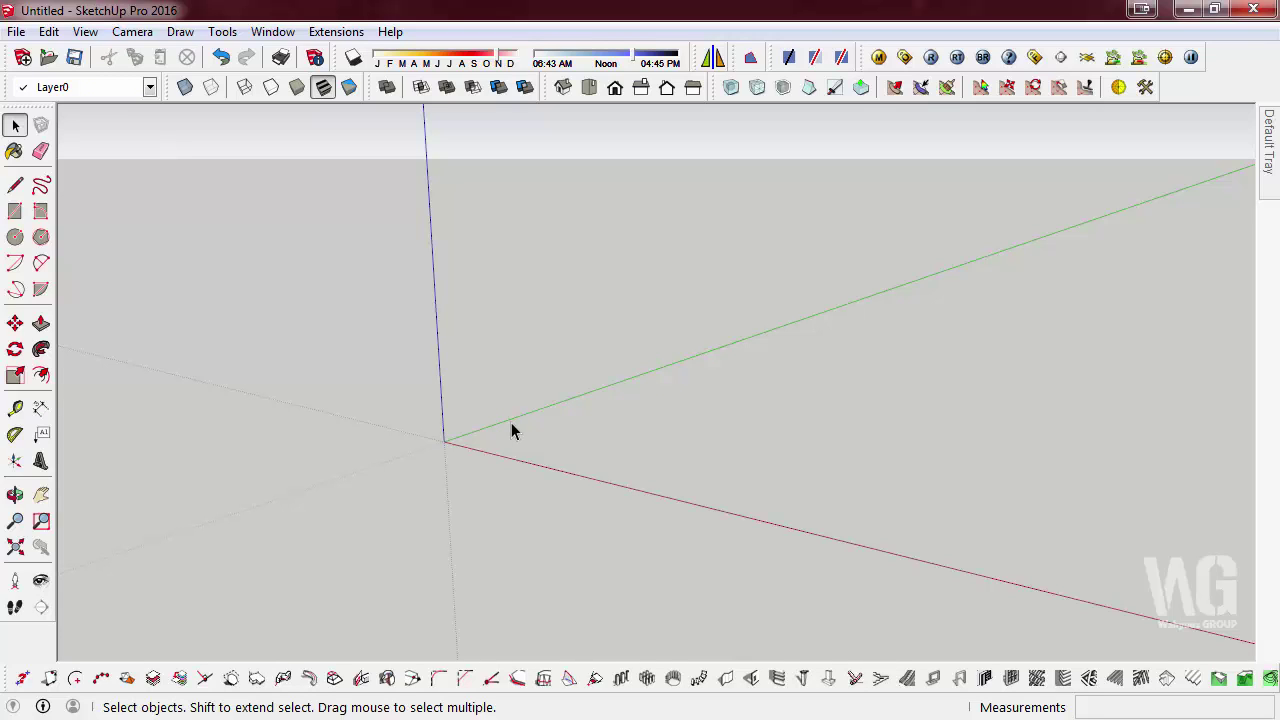
left_click(16, 237)
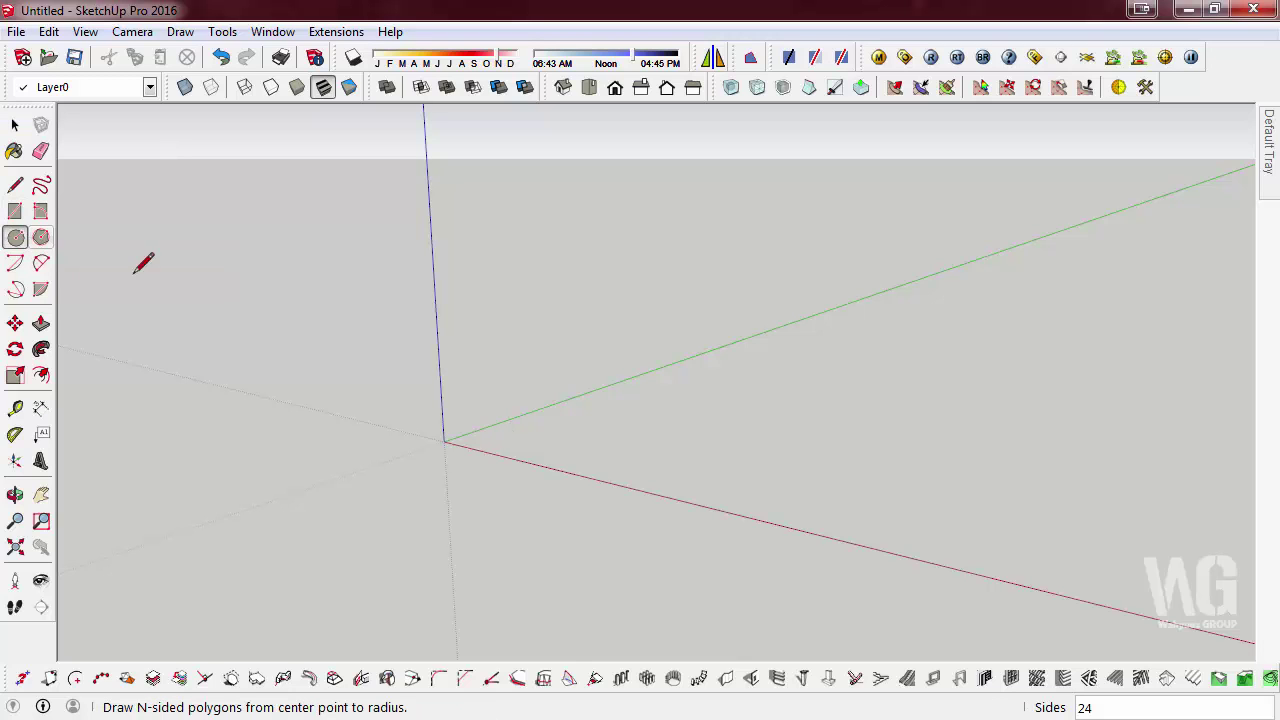
left_click(444, 441)
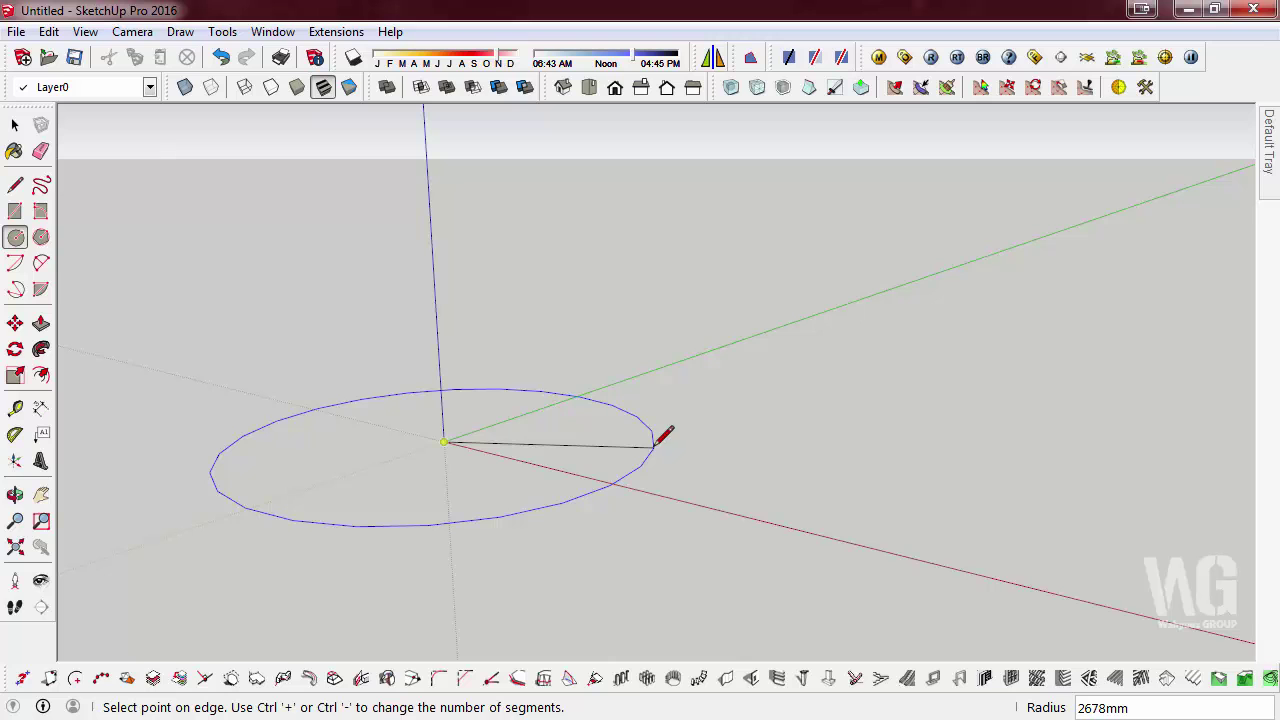
middle_click_drag(609, 483, 563, 402)
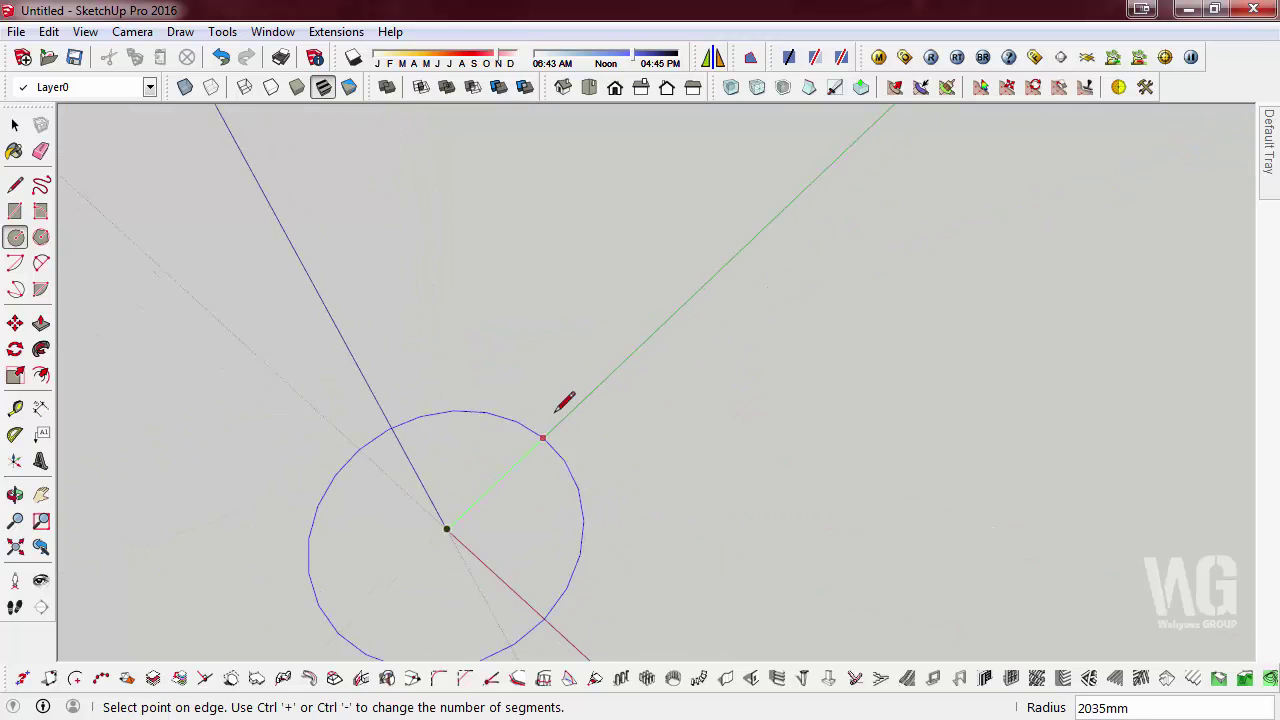
left_click(606, 478)
Step: In Front view, draw an upright circle centred at the origin standing across the disc
middle_click_drag(508, 534, 451, 357)
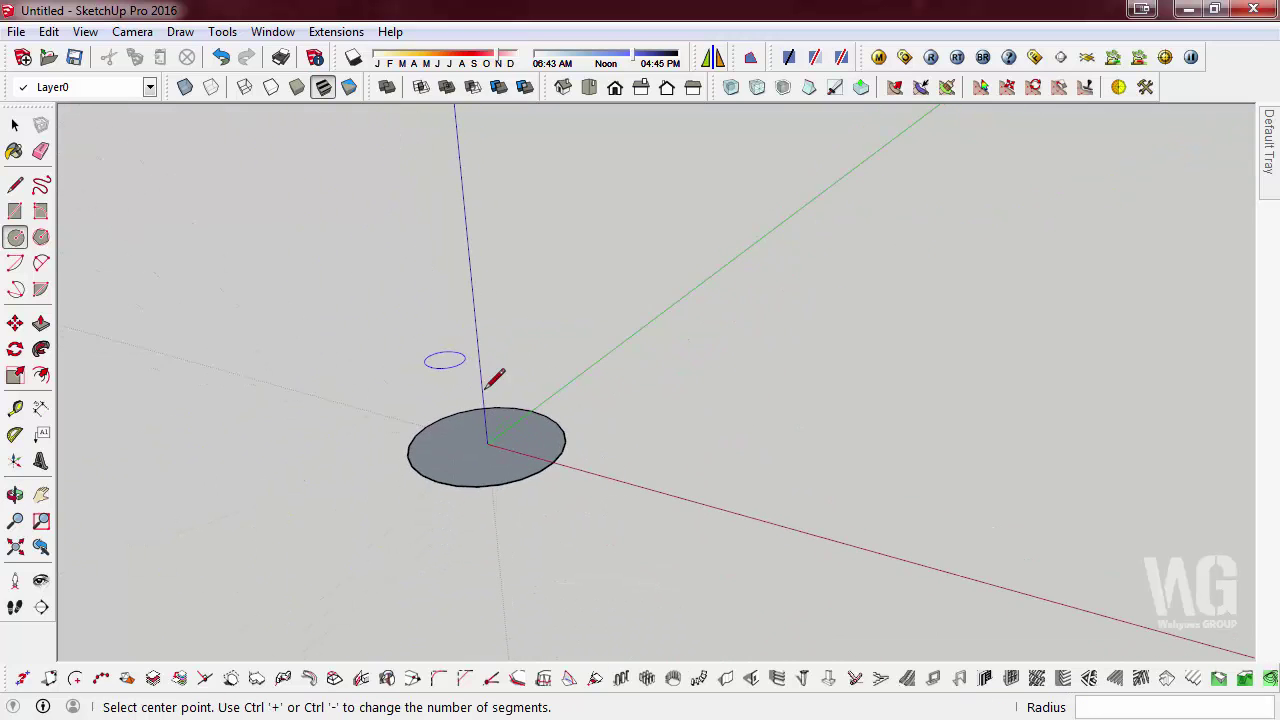
scroll(505, 462, "up", 2)
scroll(500, 466, "up", 3)
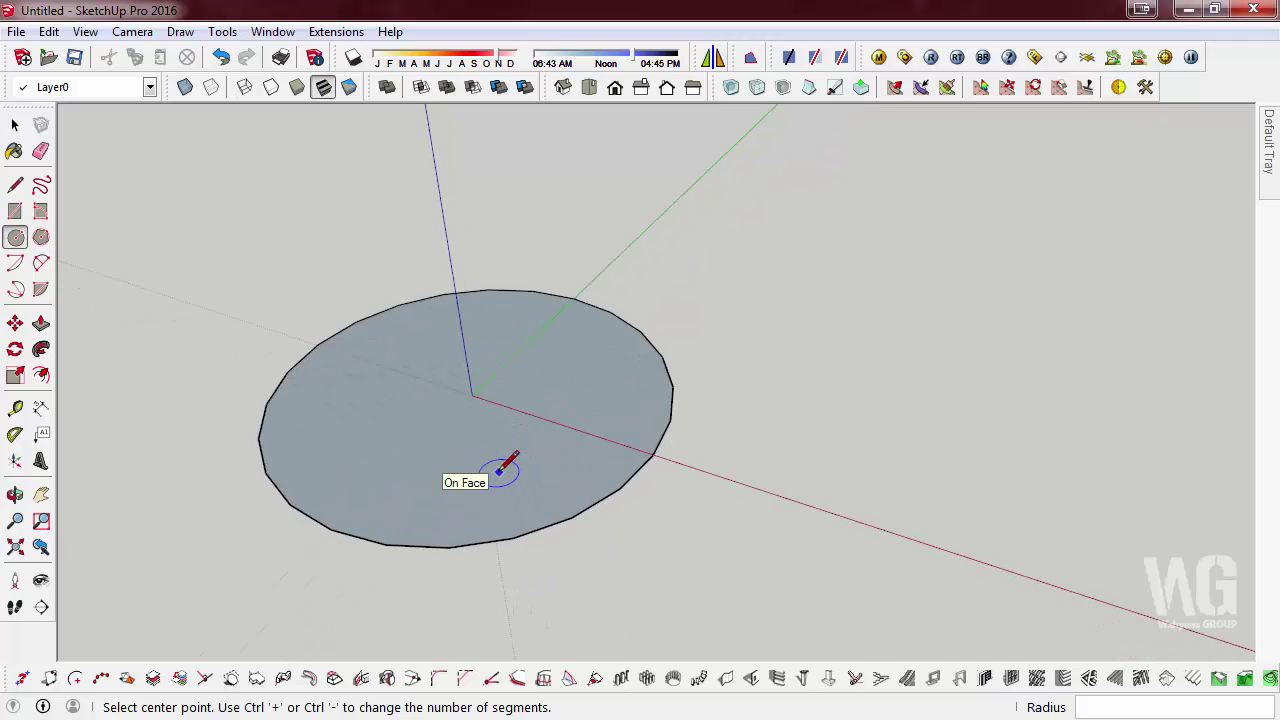
middle_click_drag(499, 471, 714, 380)
middle_click_drag(543, 508, 471, 608)
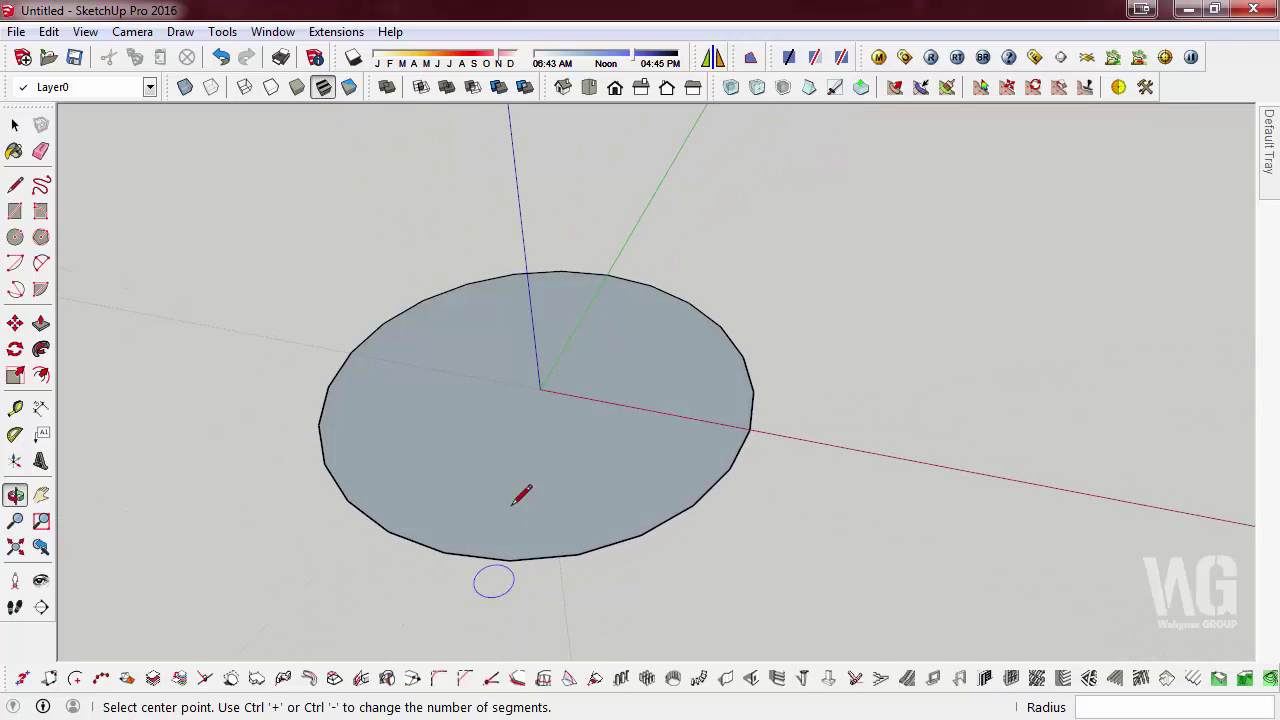
middle_click_drag(521, 497, 630, 474)
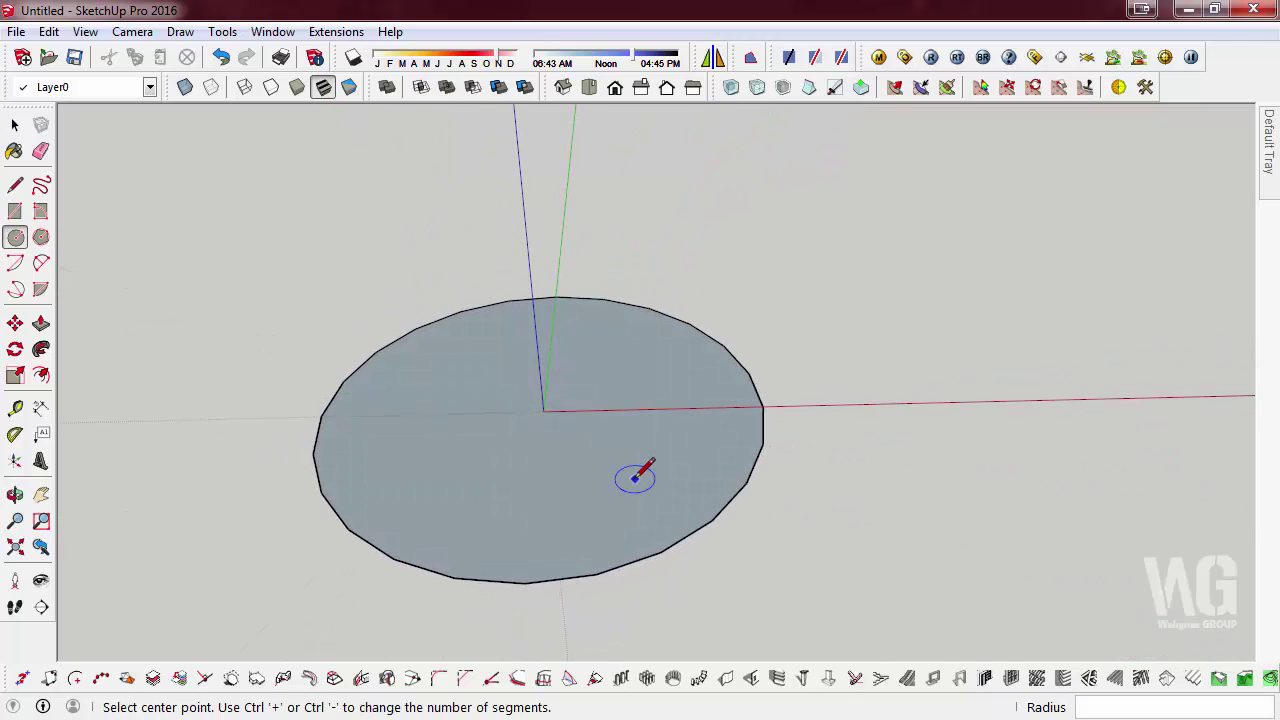
left_click(615, 89)
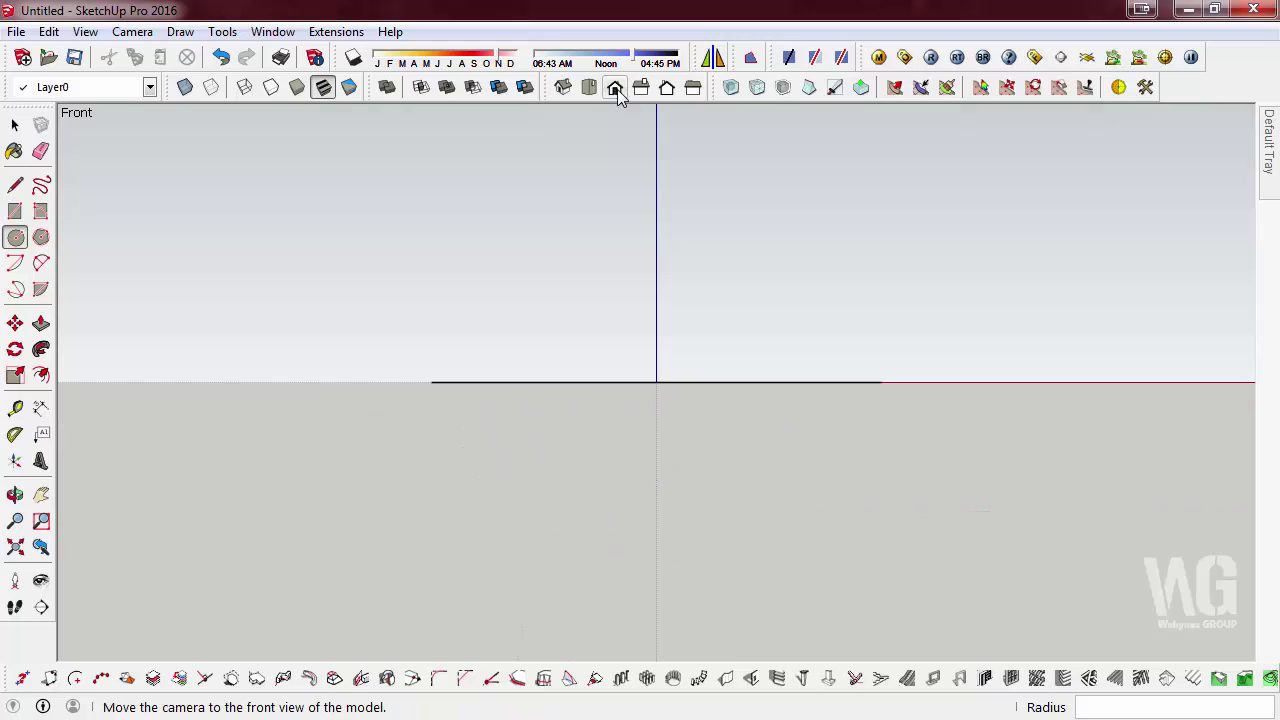
left_click(656, 381)
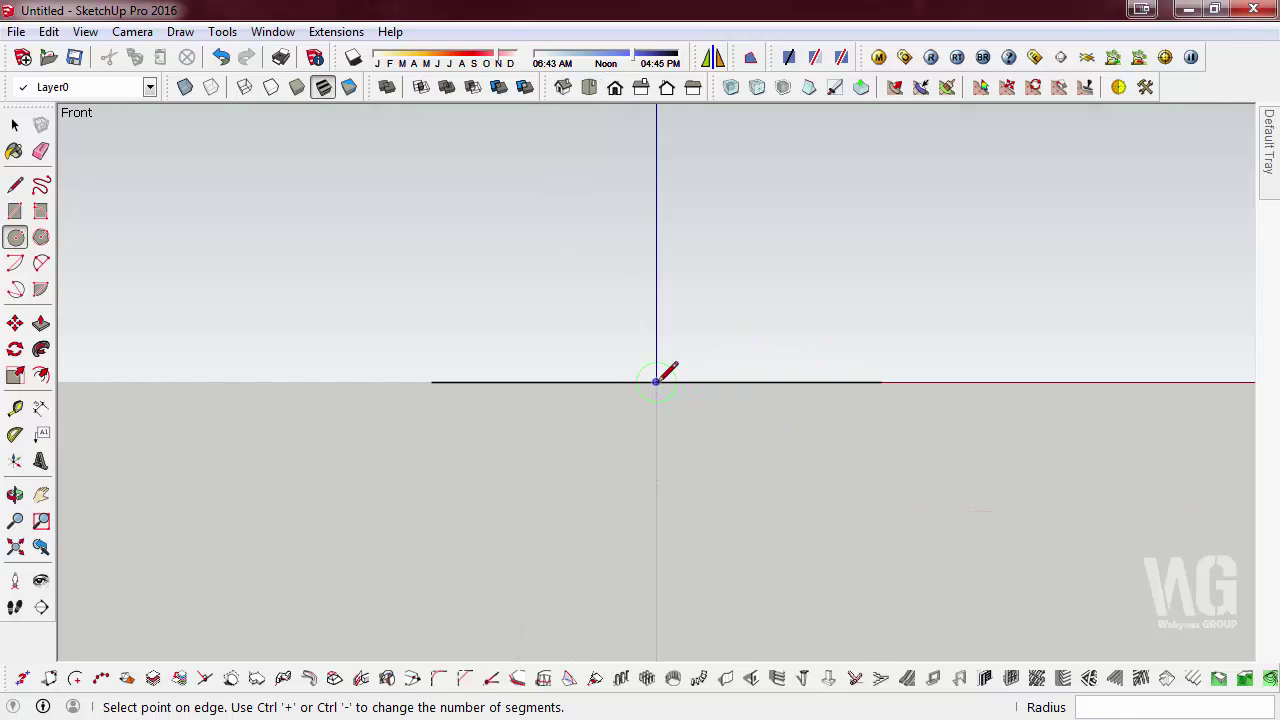
left_click(846, 381)
mouse_move(775, 249)
middle_mouse_down()
mouse_move(338, 510)
mouse_move(591, 494)
middle_mouse_up()
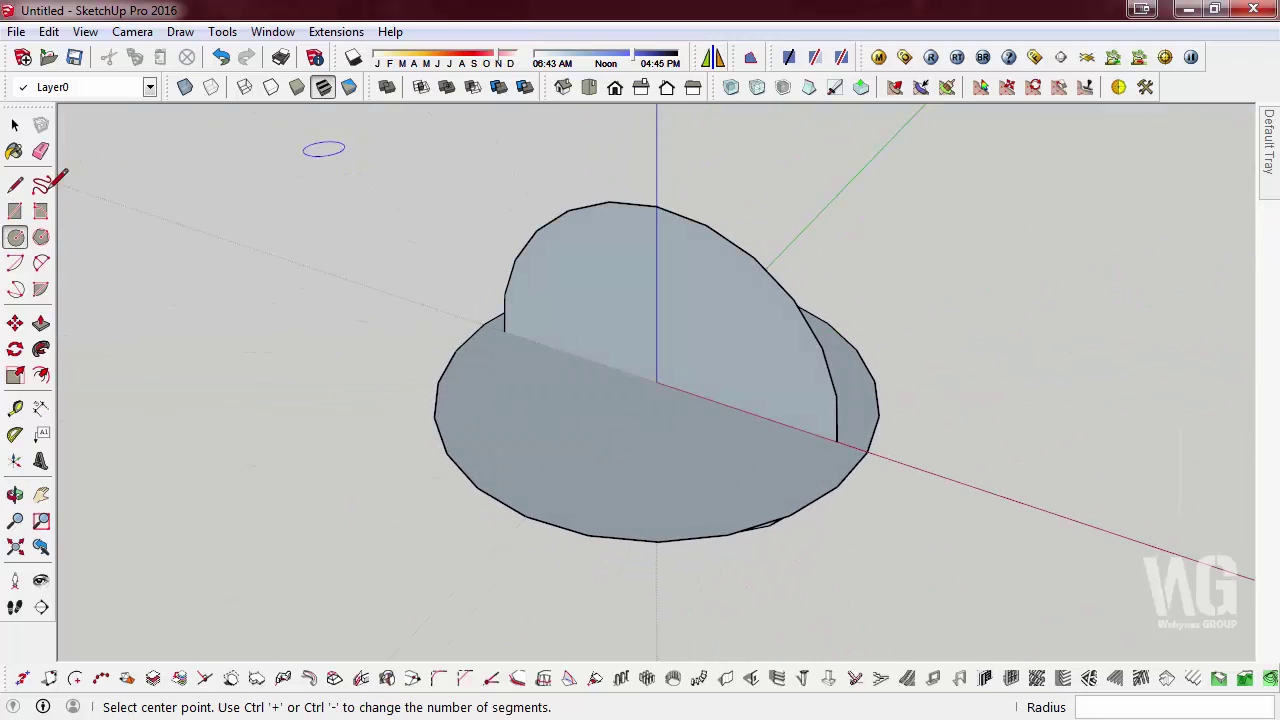
Step: Sweep the upright half-disc around the flat circle's edge with Follow Me to form a sphere
left_click(14, 127)
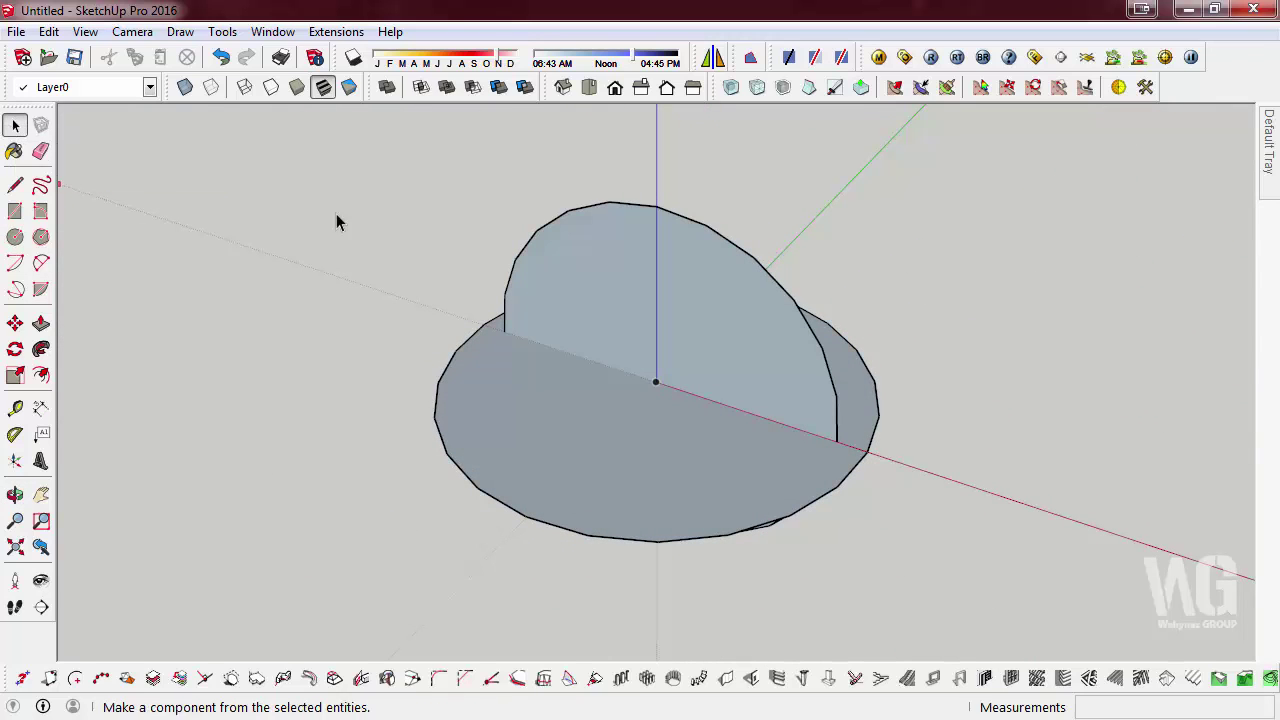
left_click(586, 284)
middle_click_drag(443, 443, 847, 142)
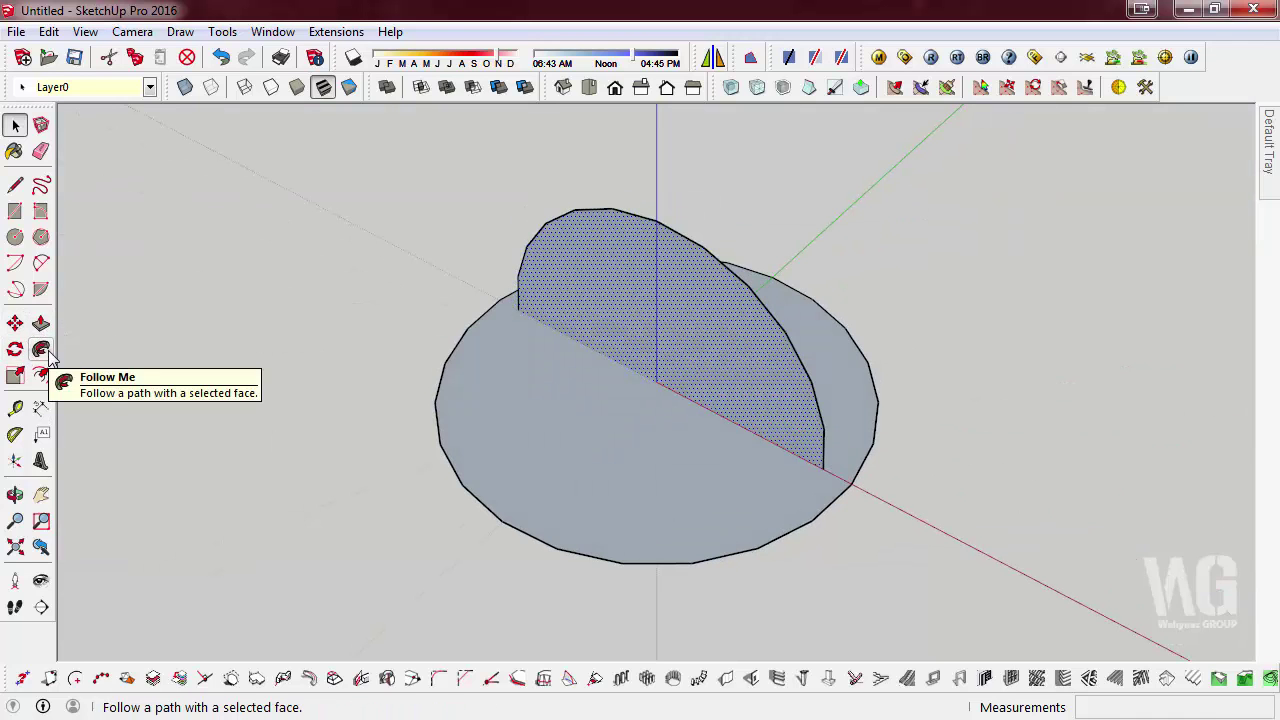
left_click(41, 349)
left_click(700, 437)
mouse_move(880, 423)
middle_mouse_down()
mouse_move(60, 95)
mouse_move(820, 134)
mouse_move(1106, 294)
middle_mouse_up()
mouse_move(589, 392)
middle_mouse_down()
mouse_move(1101, 265)
mouse_move(543, 520)
mouse_move(100, 214)
middle_mouse_up()
Step: Select the whole sphere and apply Reverse Faces so it shows white
left_click(15, 125)
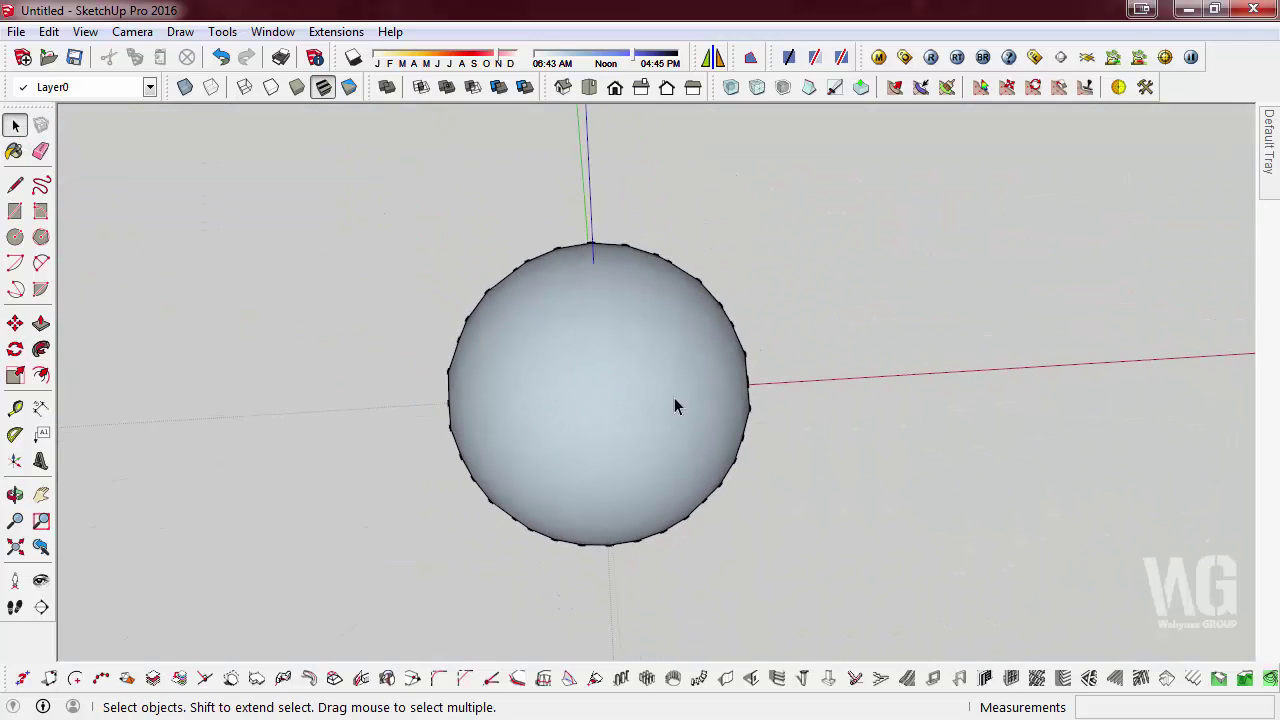
triple_click(590, 398)
right_click(590, 398)
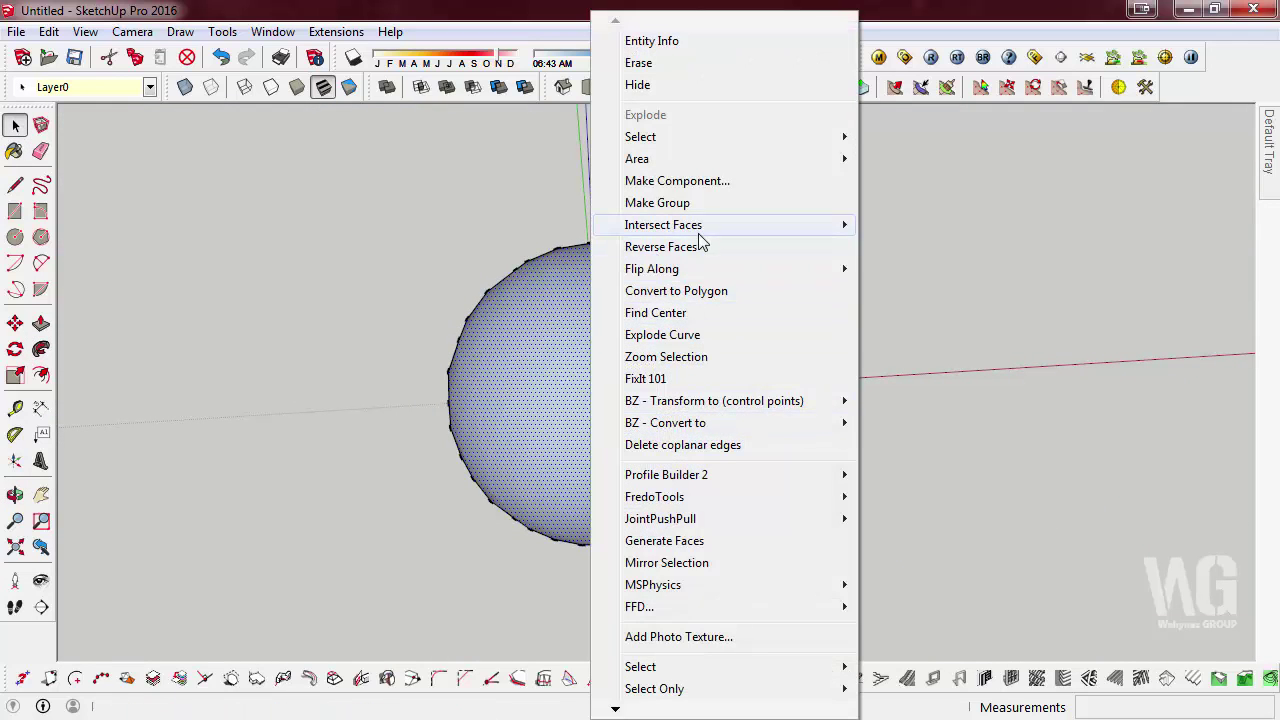
left_click(706, 247)
left_click(831, 251)
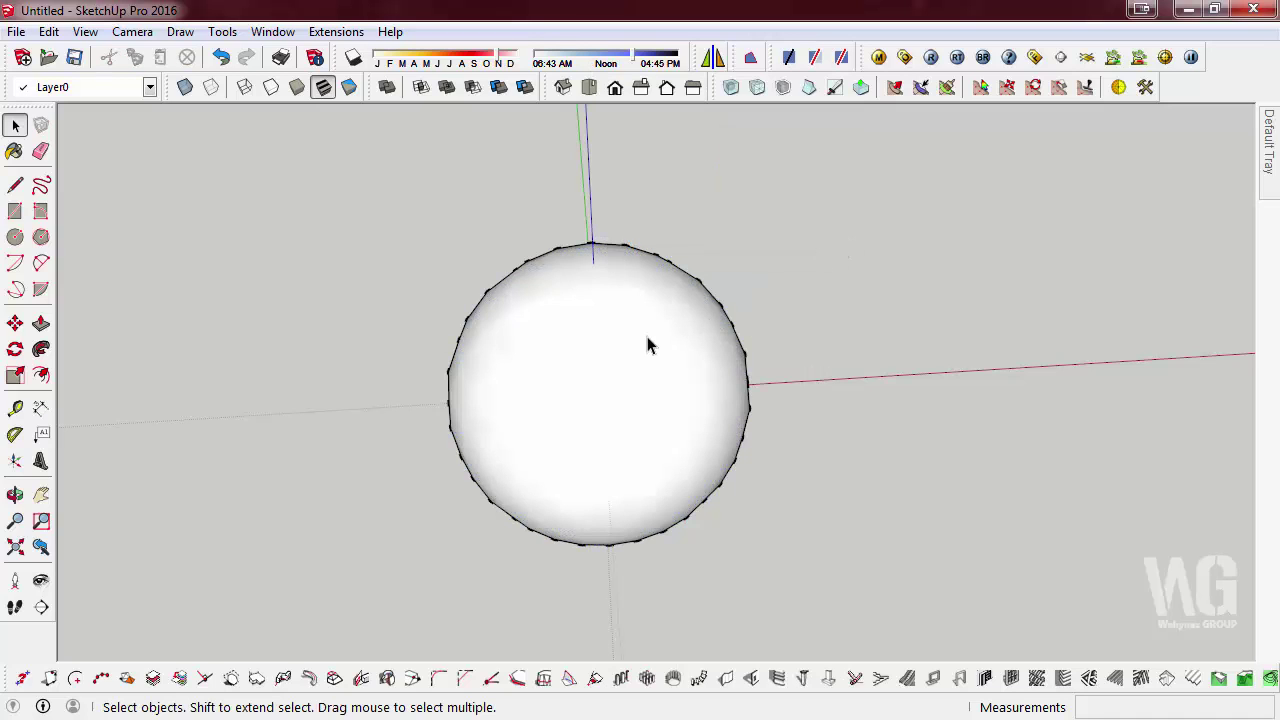
Step: Window-select the sphere and move it about 12.6 m right along the red axis
mouse_move(766, 351)
middle_mouse_down()
mouse_move(566, 237)
mouse_move(634, 271)
middle_mouse_up()
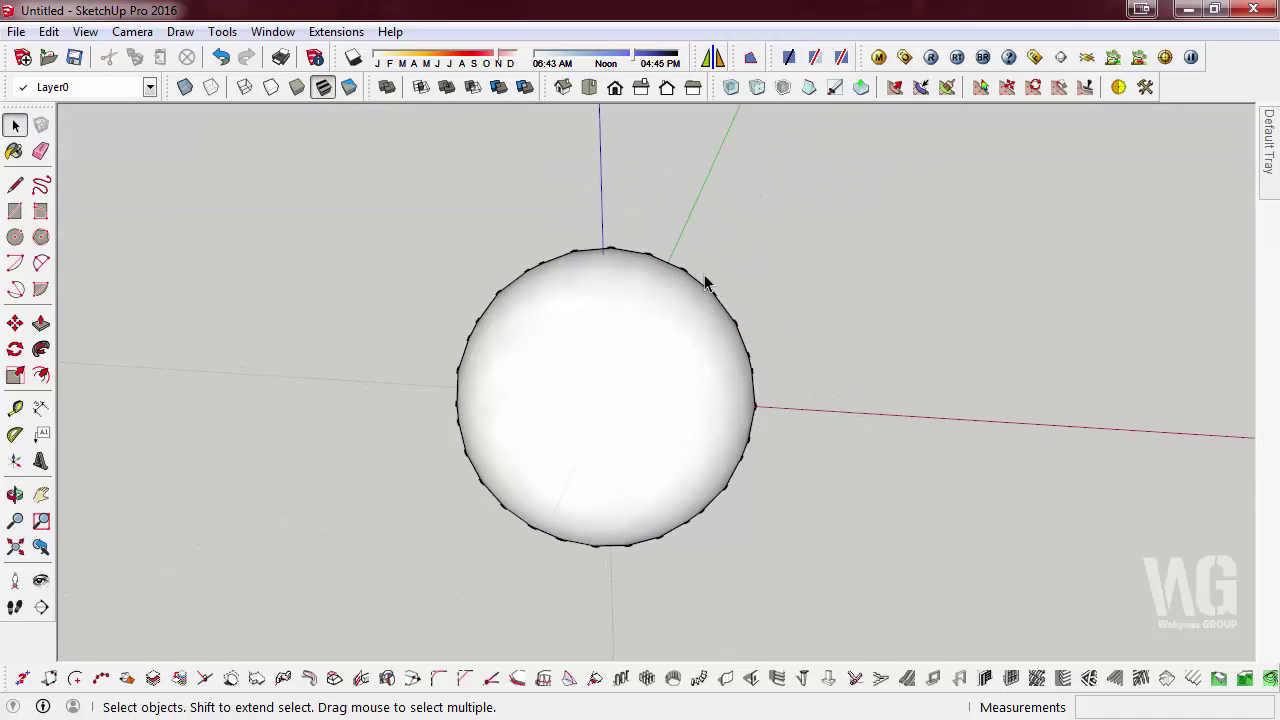
scroll(680, 275, "up", 3)
scroll(652, 268, "up", 1)
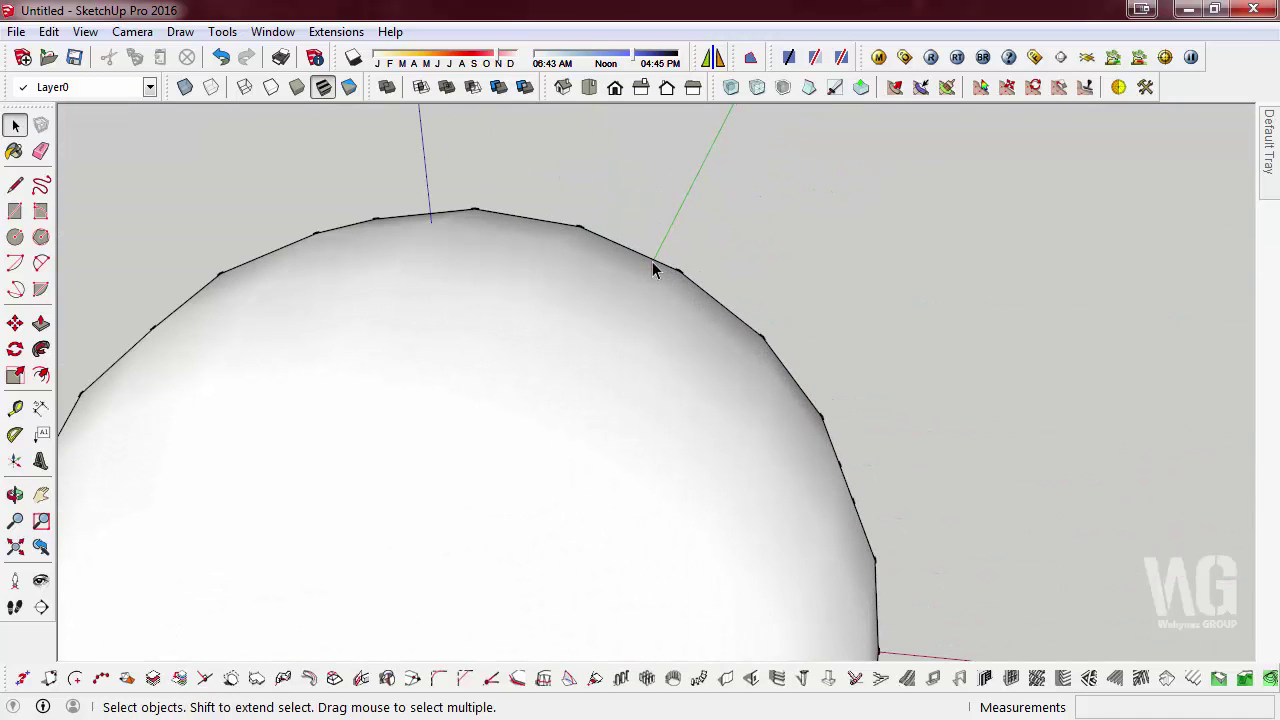
scroll(652, 263, "down", 2)
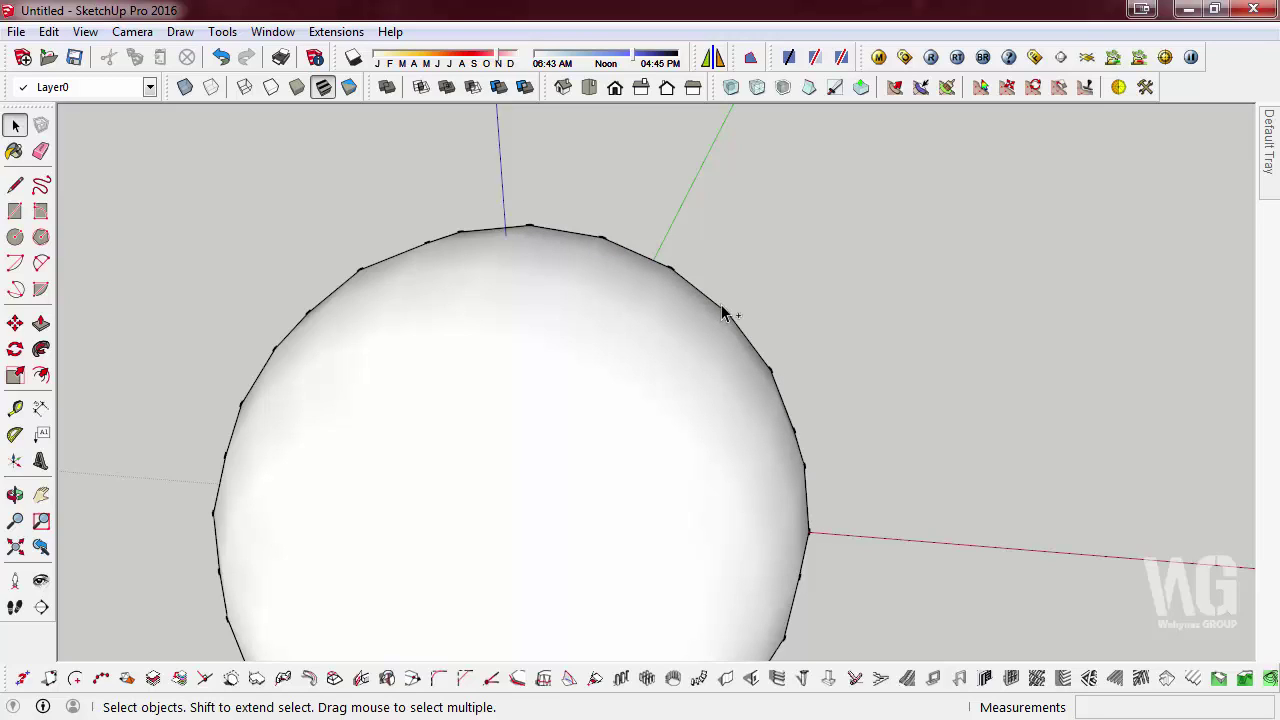
scroll(313, 231, "down", 2)
scroll(313, 231, "down", 1)
scroll(728, 240, "down", 2)
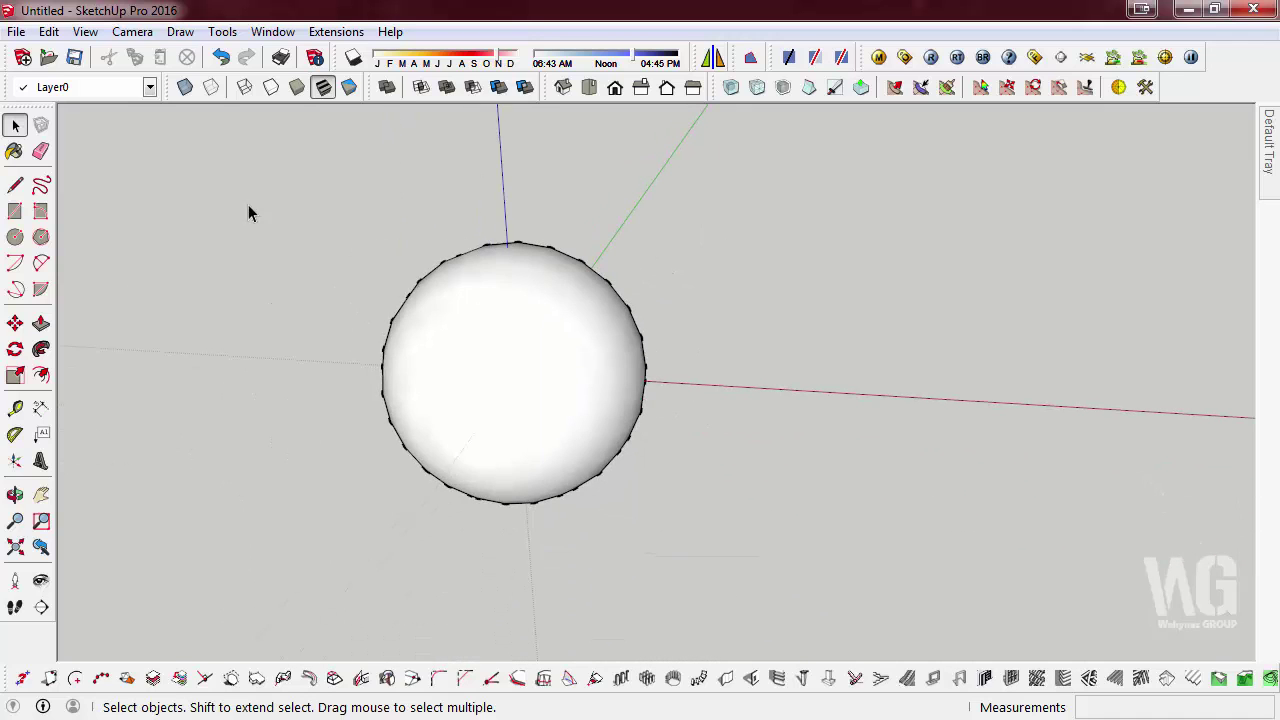
left_click_drag(248, 204, 900, 590)
left_click(15, 323)
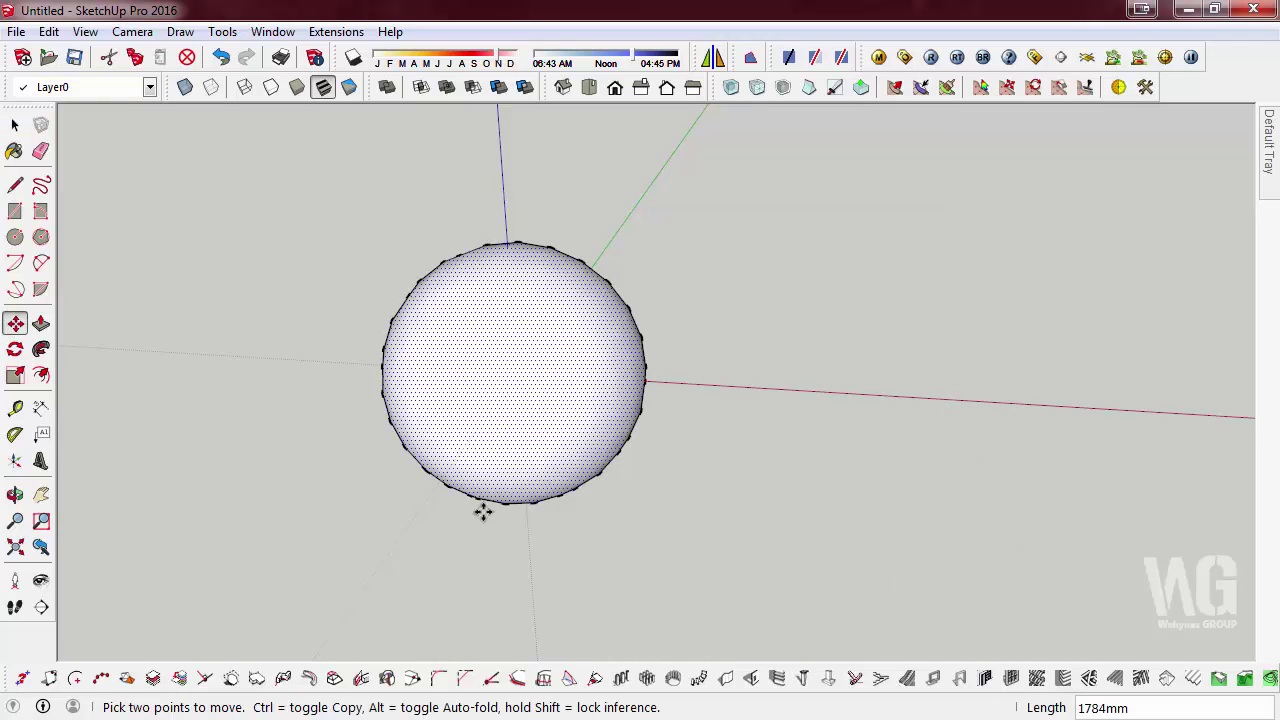
left_click(255, 458)
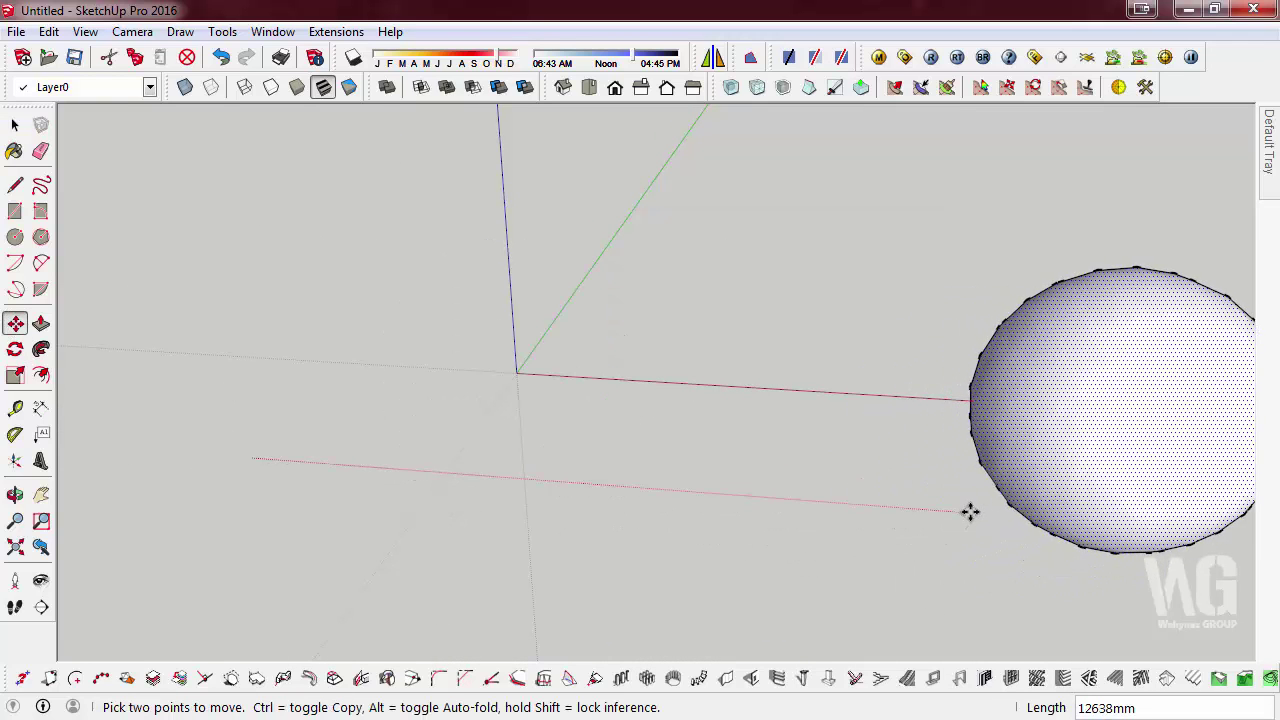
left_click(970, 512)
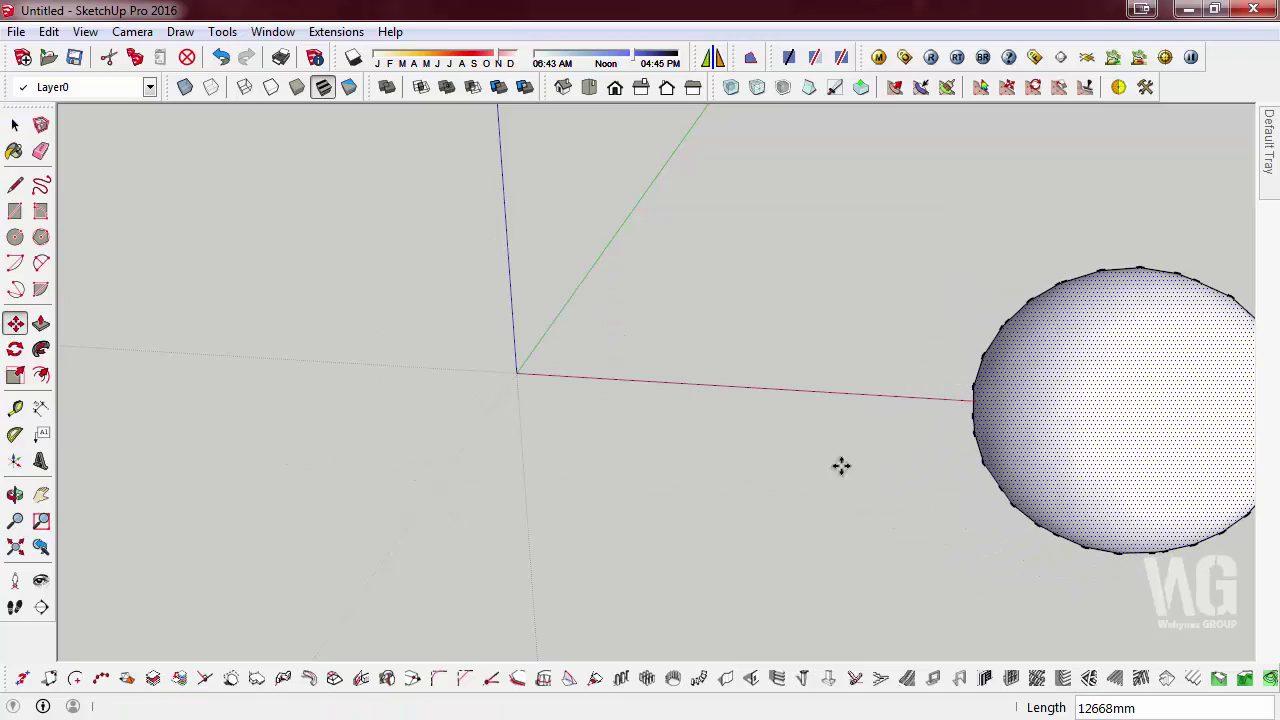
left_click(15, 237)
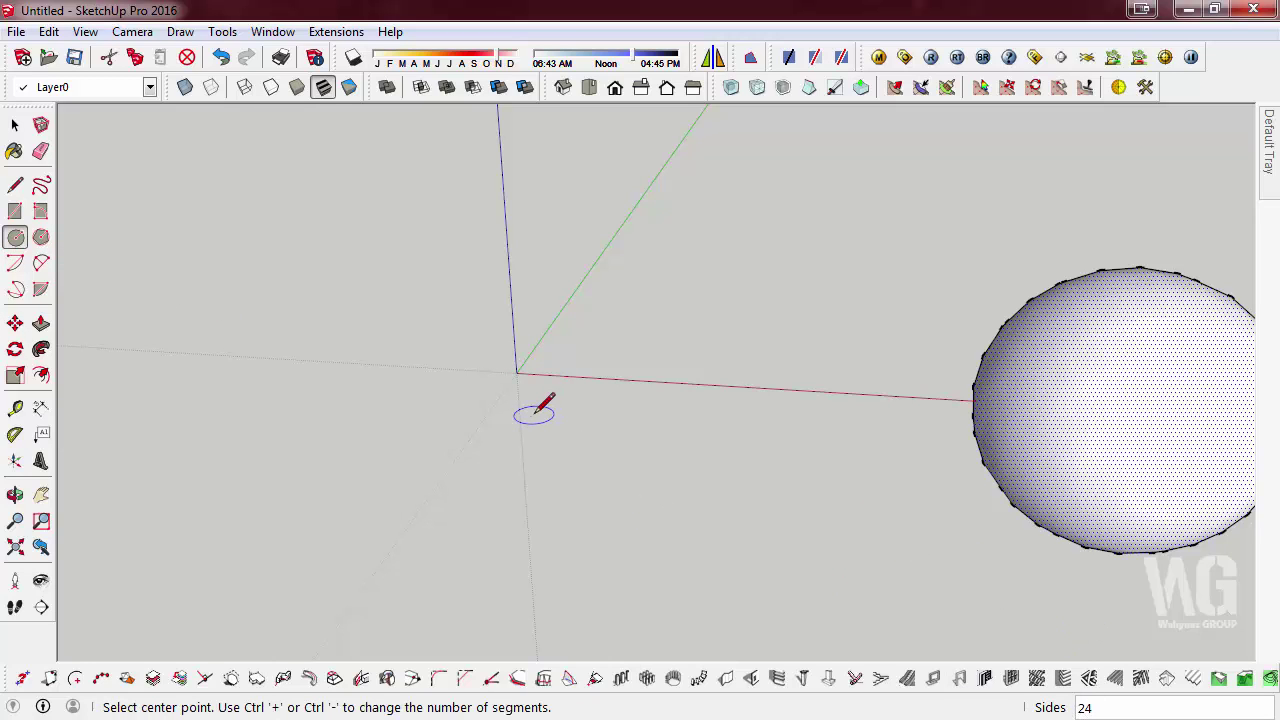
Step: Draw a 5-sided test circle at the origin, then undo it
type("50")
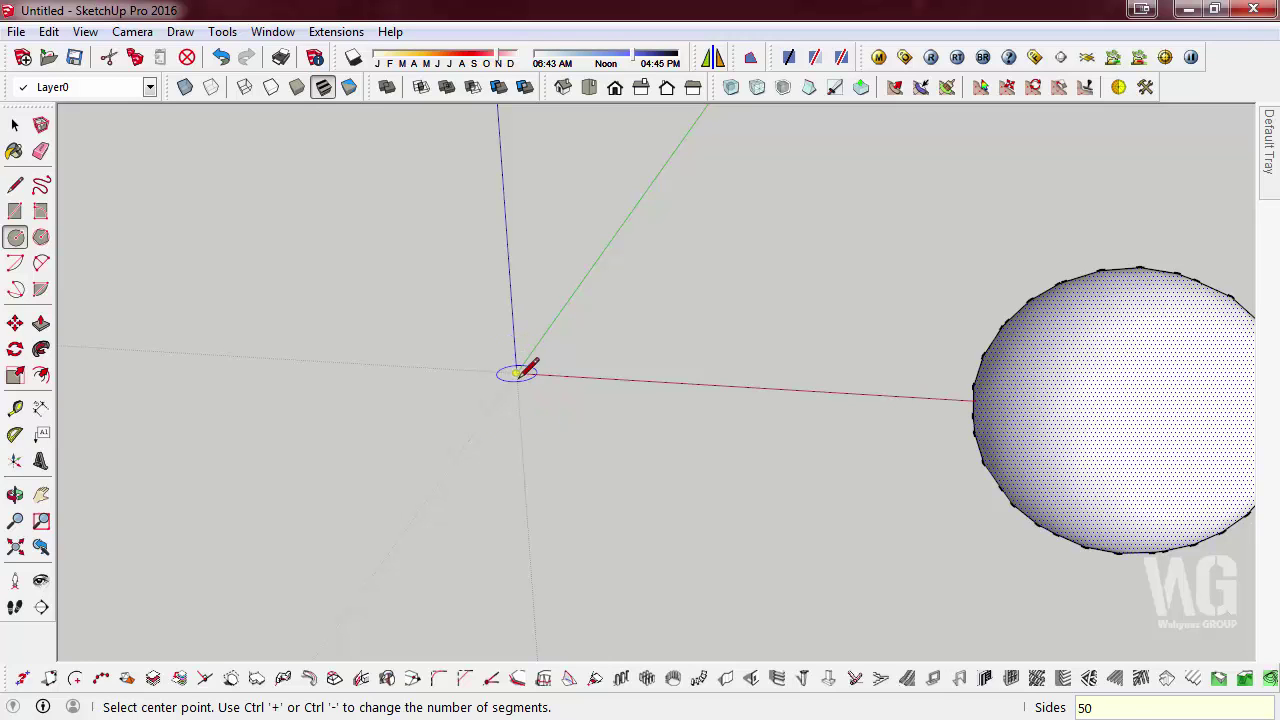
left_click(516, 373)
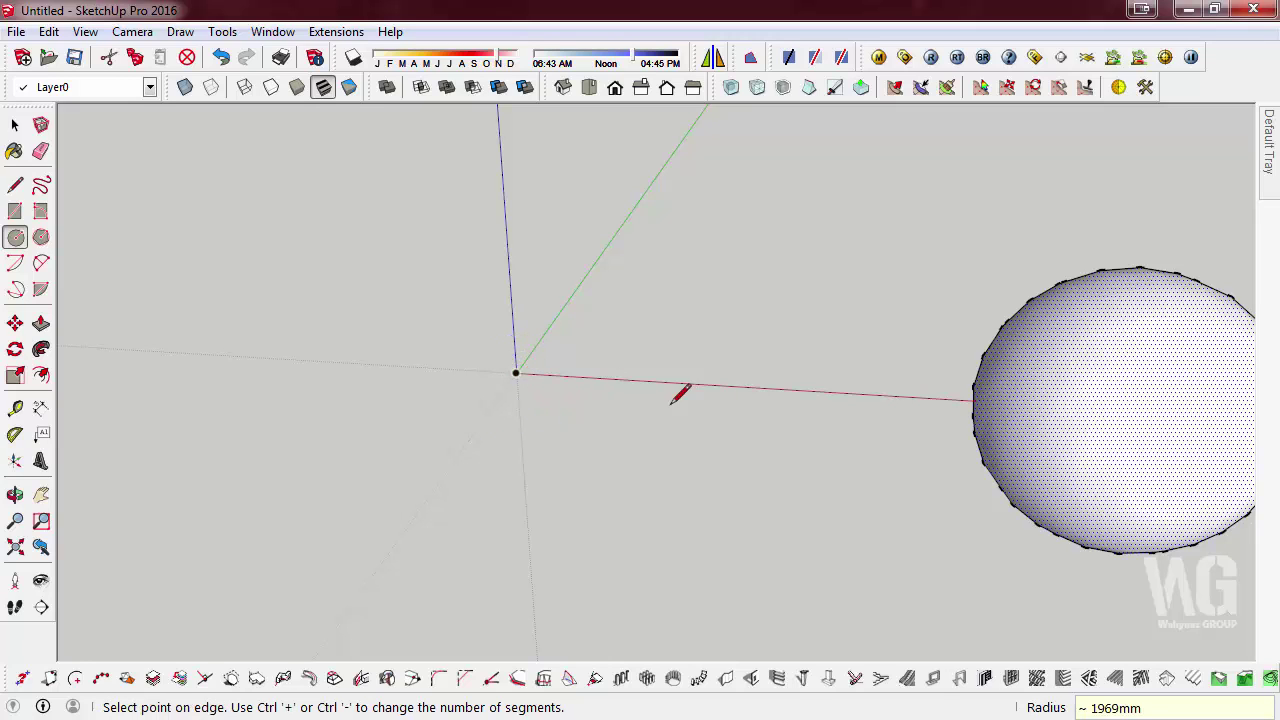
left_click(791, 383)
middle_click_drag(729, 380, 760, 574)
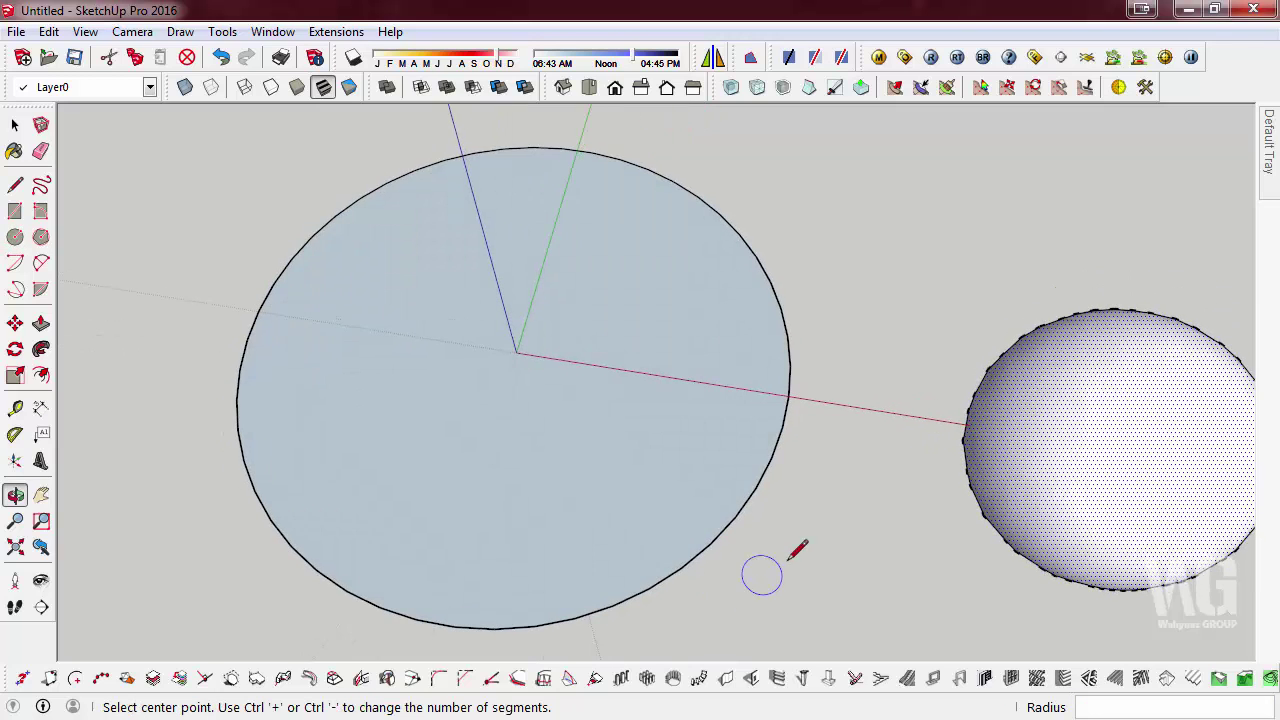
scroll(775, 510, "up", 2)
scroll(783, 508, "up", 2)
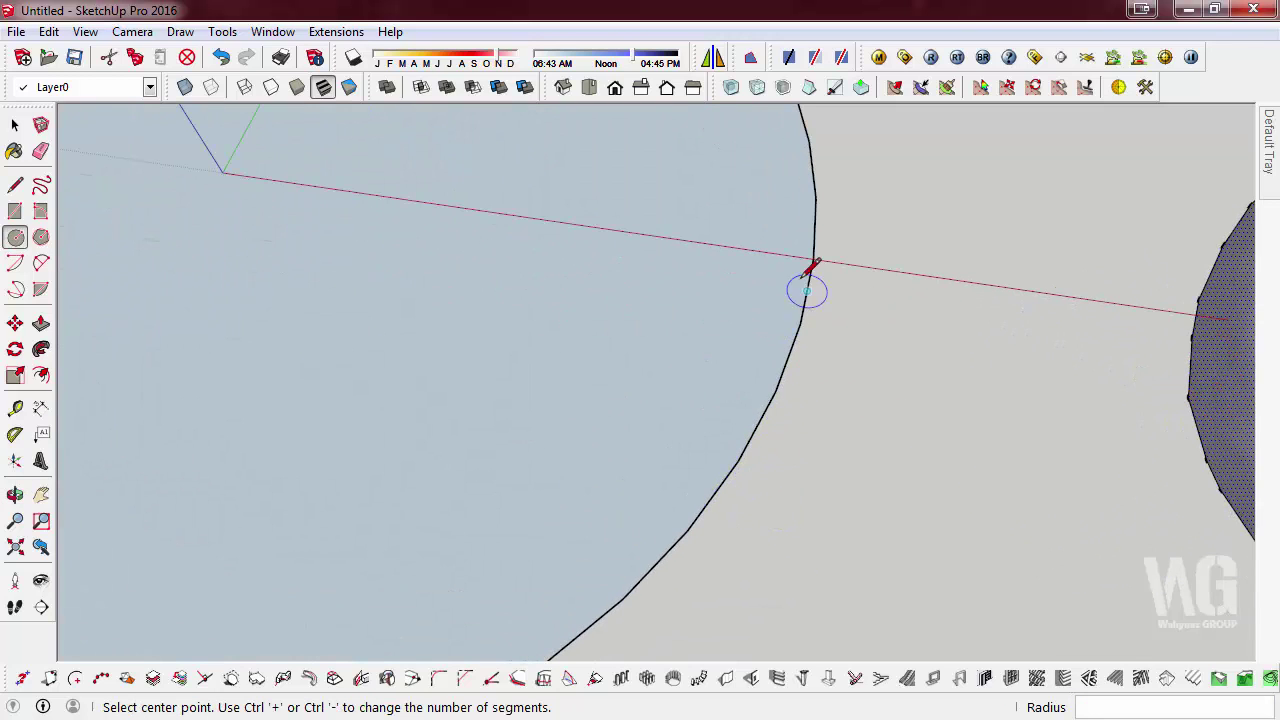
scroll(840, 440, "down", 1)
scroll(775, 425, "down", 2)
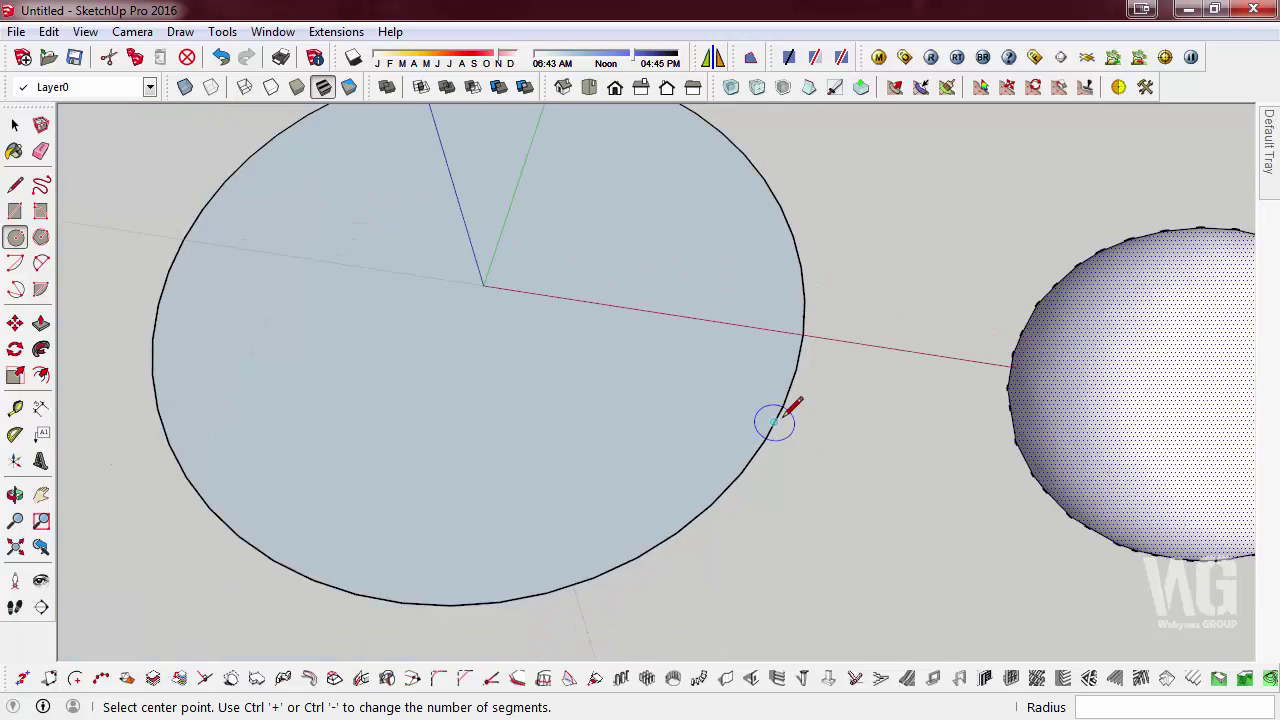
scroll(785, 408, "down", 1)
key("ctrl+z")
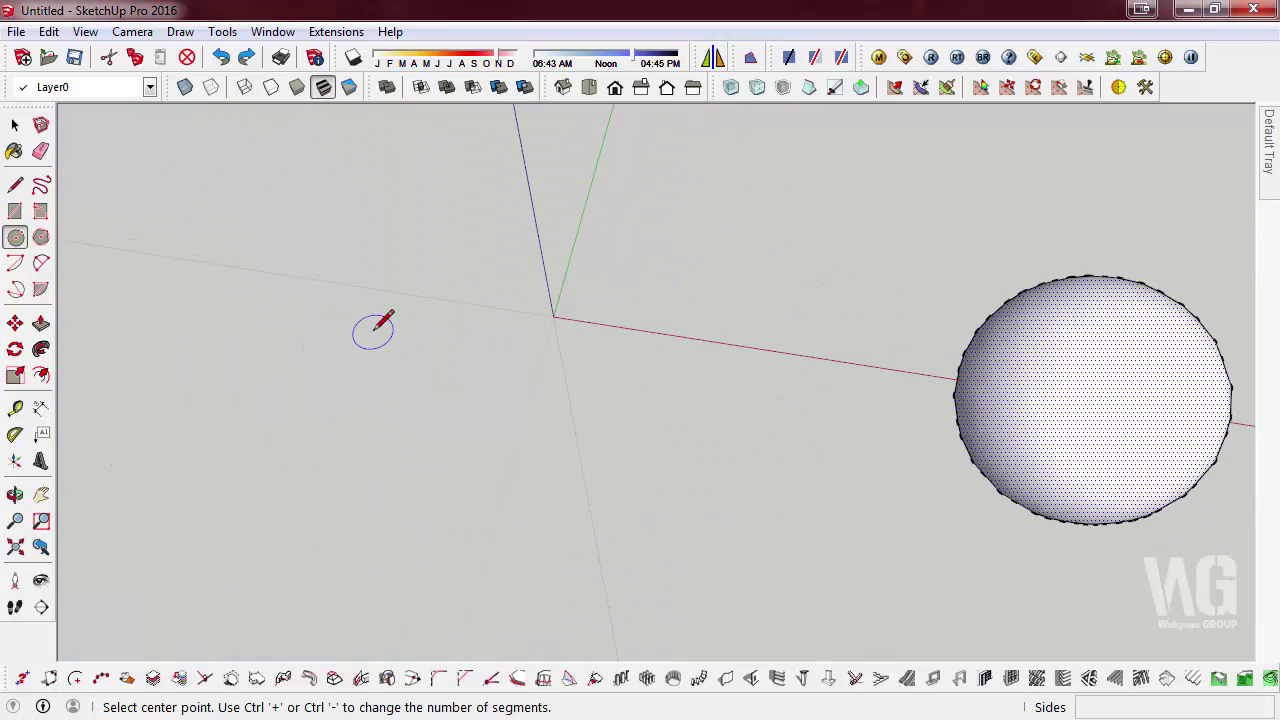
Step: Draw a 100-sided circle centred on the origin and switch to the Front view
left_click(17, 238)
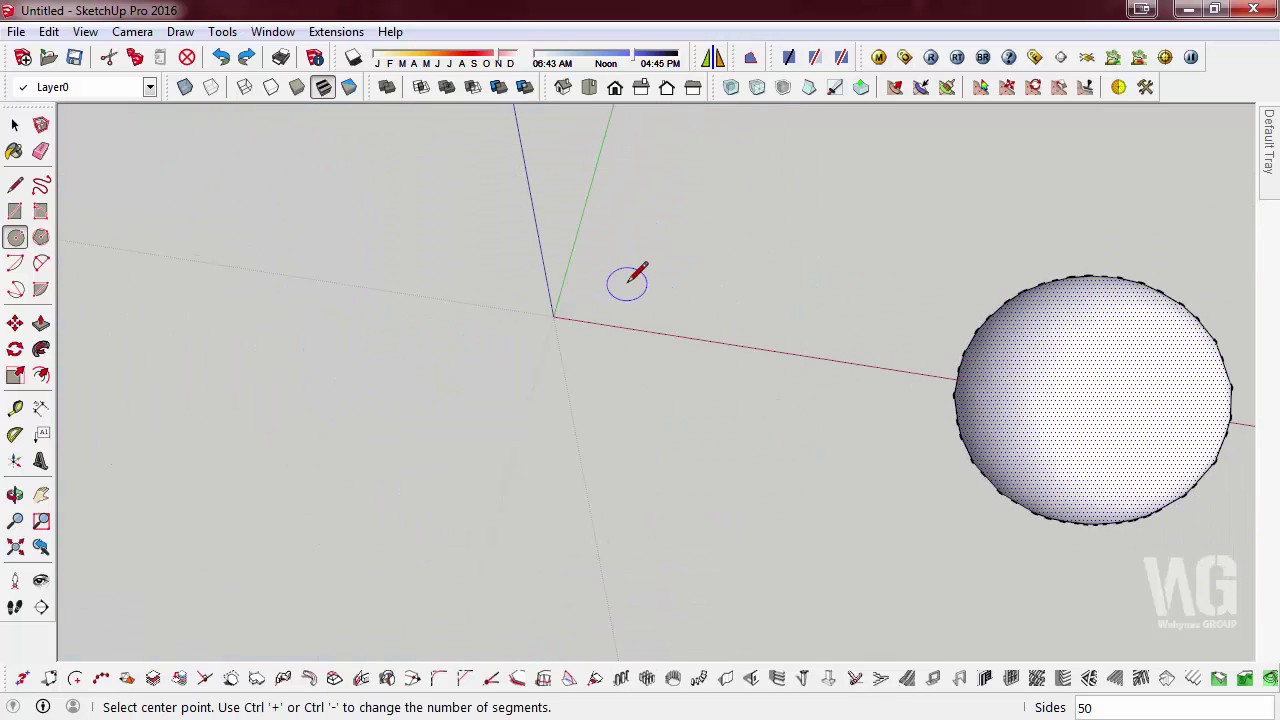
type("100")
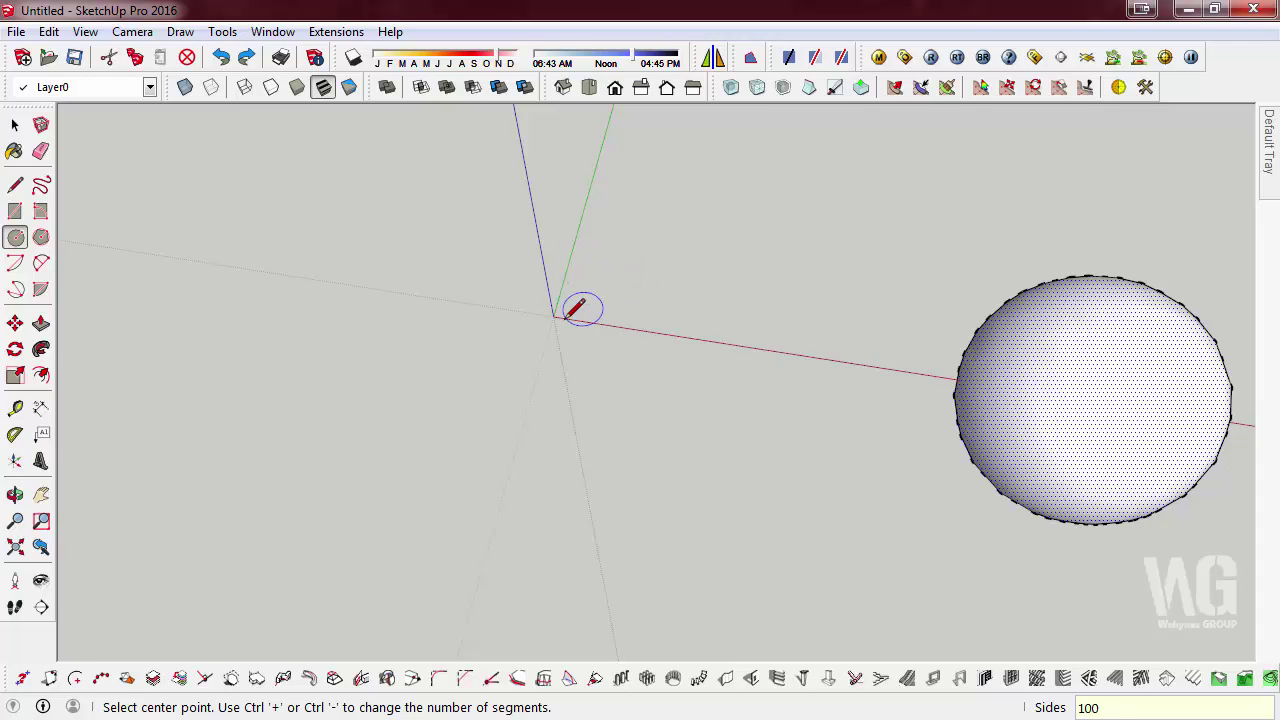
left_click(553, 317)
left_click(805, 321)
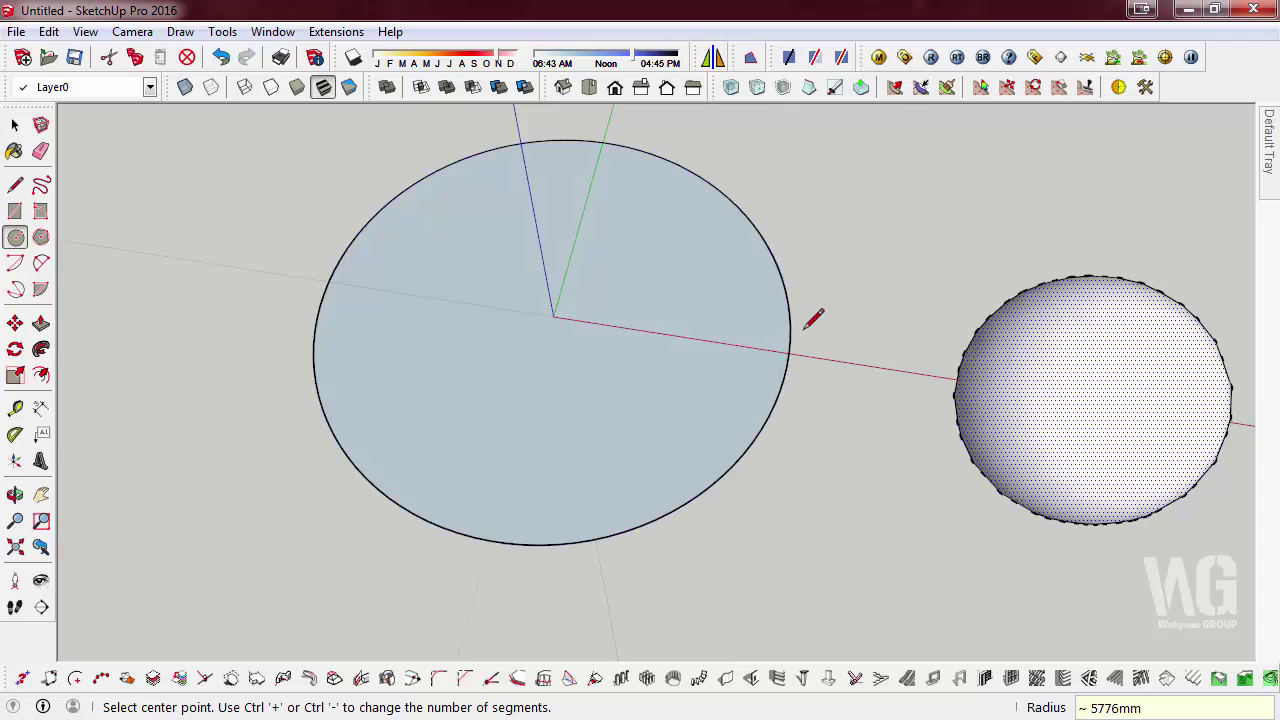
middle_click_drag(795, 455, 760, 513)
scroll(755, 520, "up", 2)
scroll(726, 460, "up", 3)
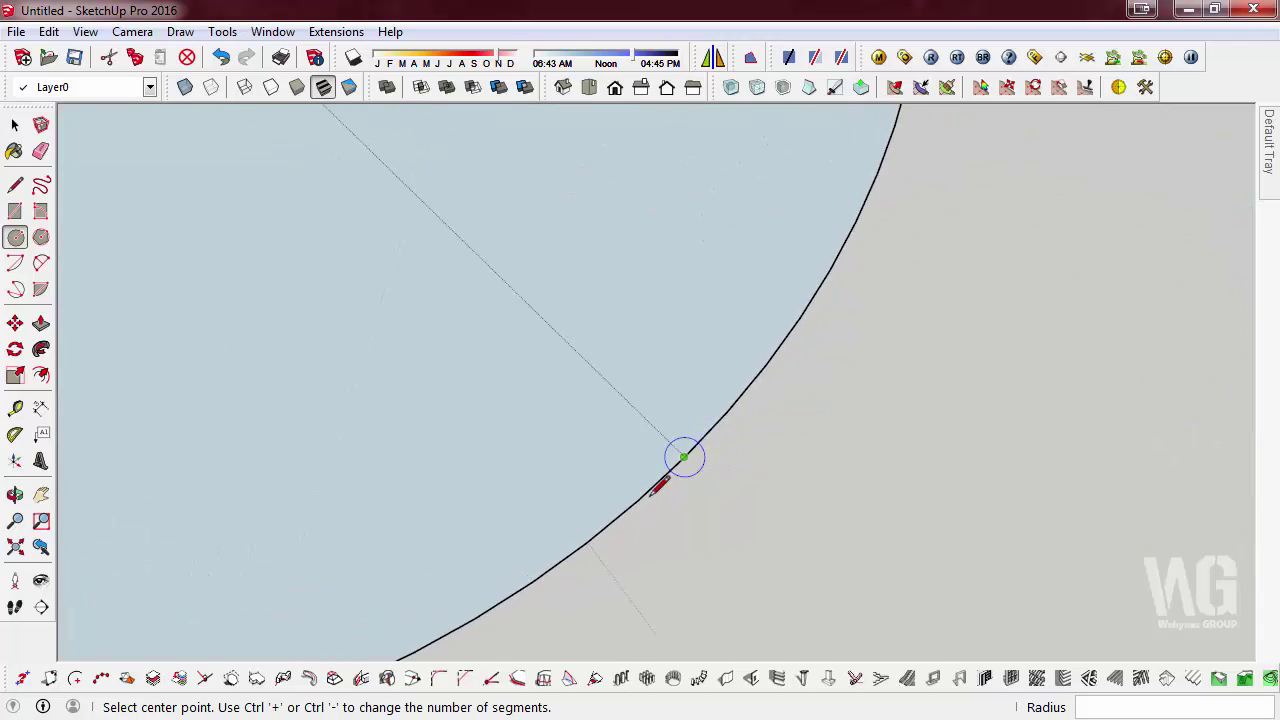
scroll(900, 450, "down", 3)
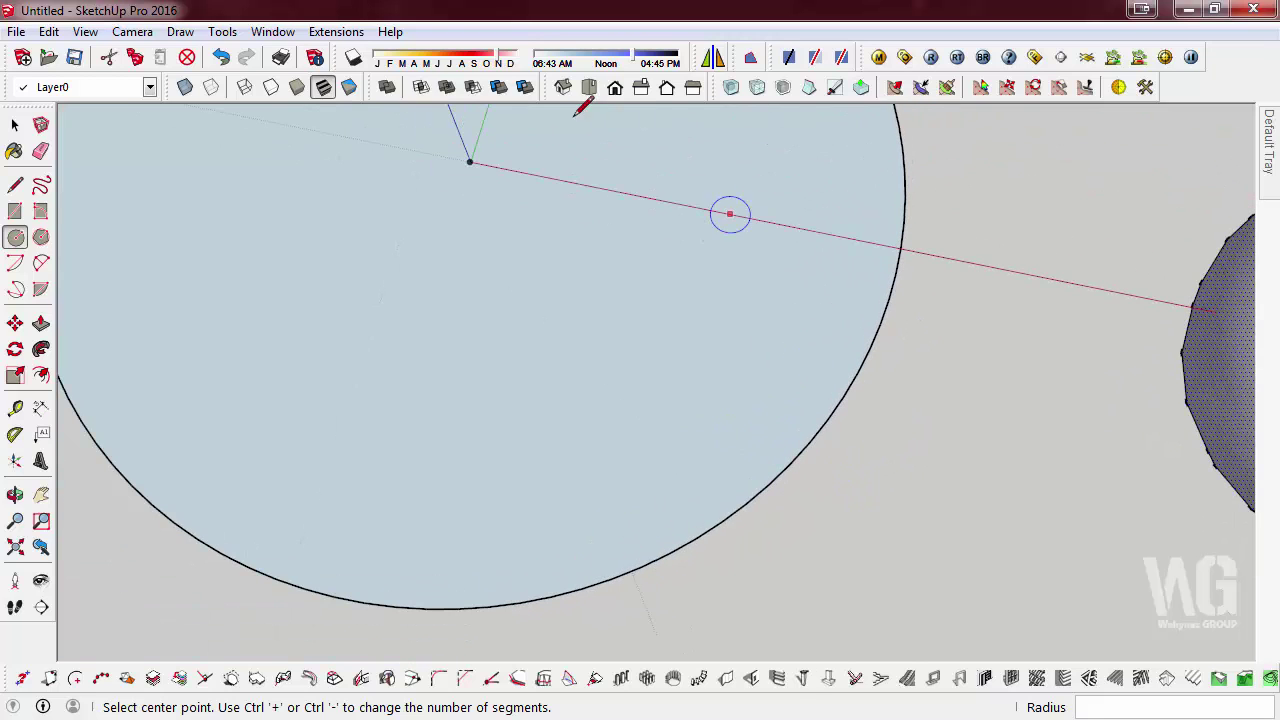
left_click(615, 88)
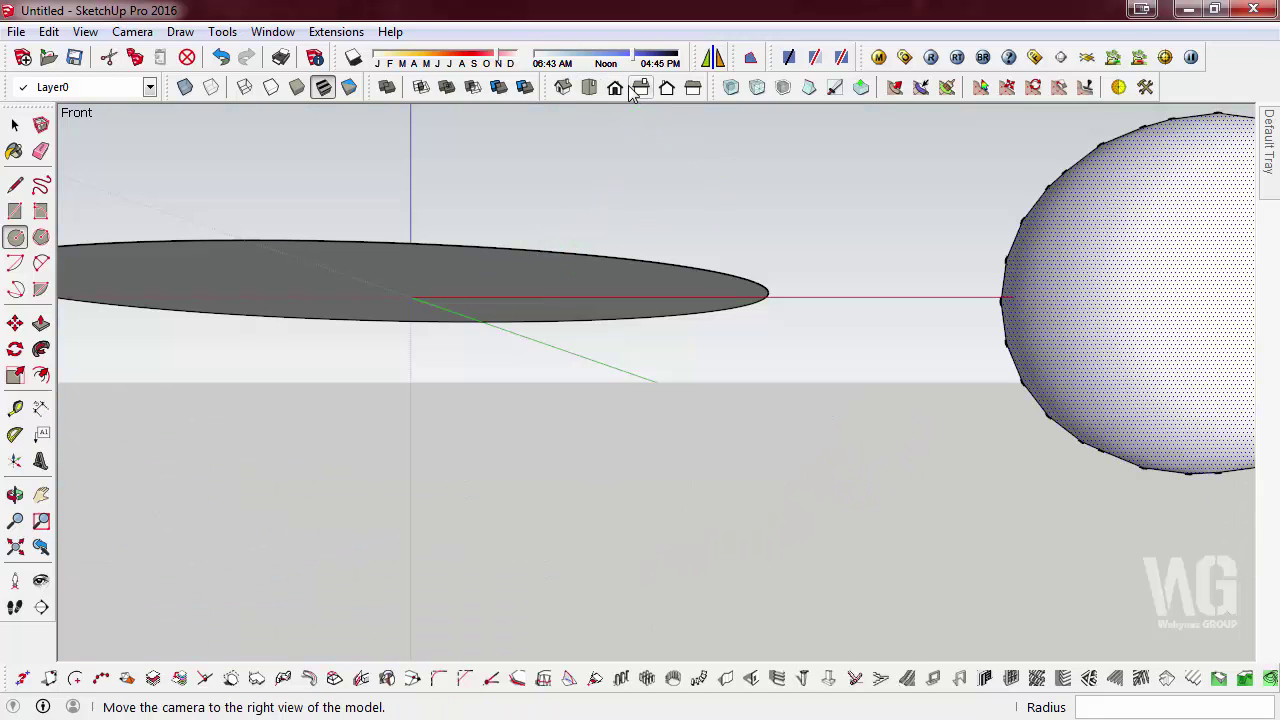
Step: Switch to Parallel Projection and draw an upright circle from the origin to the flat circle's edge
left_click(132, 31)
left_click(181, 129)
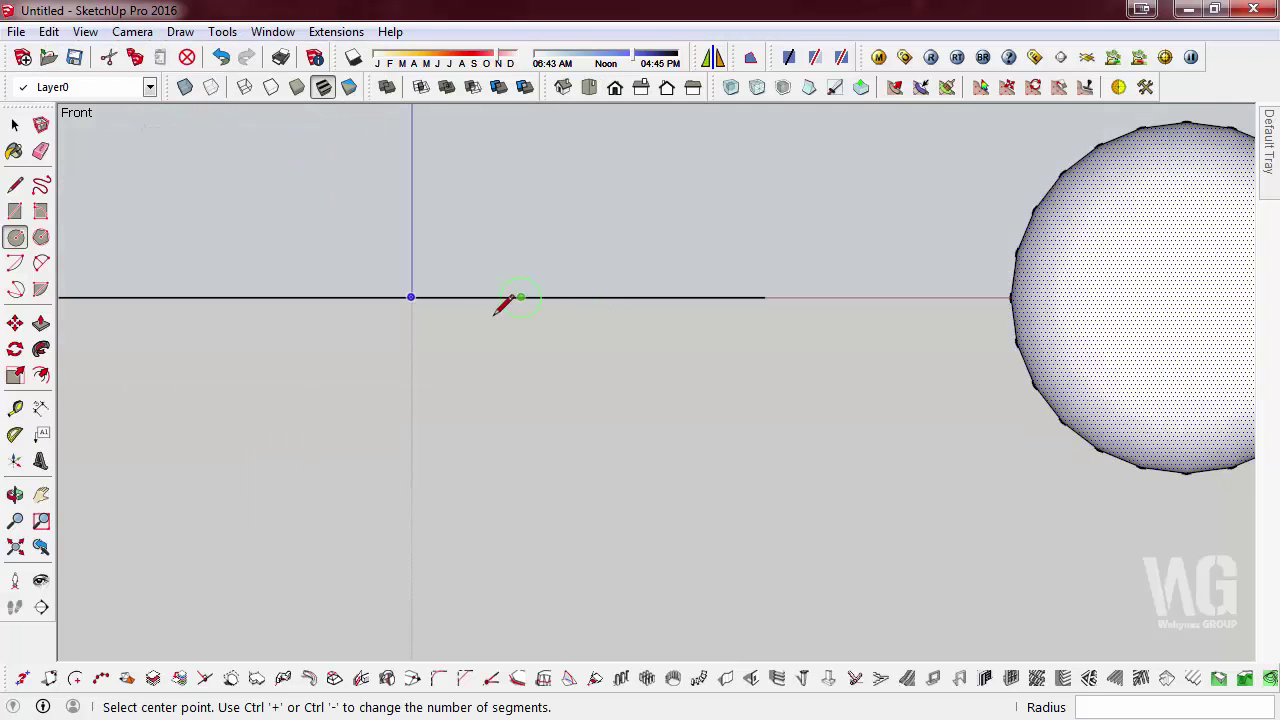
left_click(411, 297)
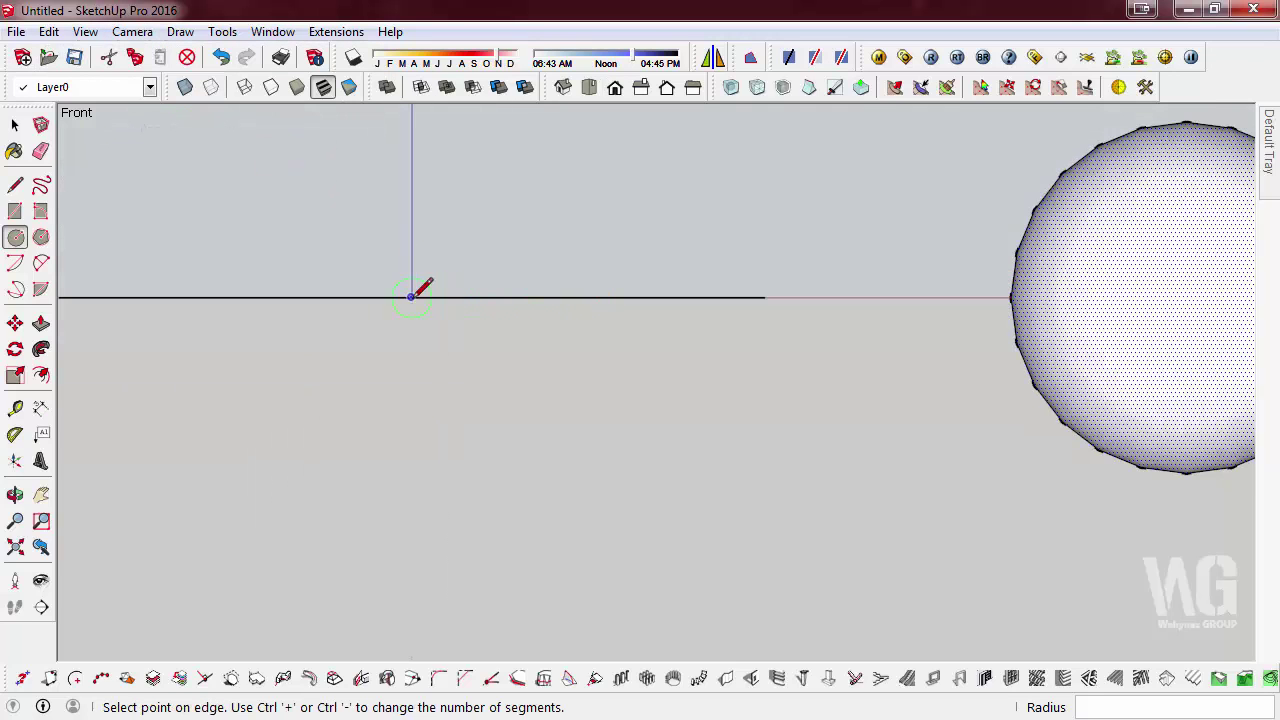
left_click(684, 296)
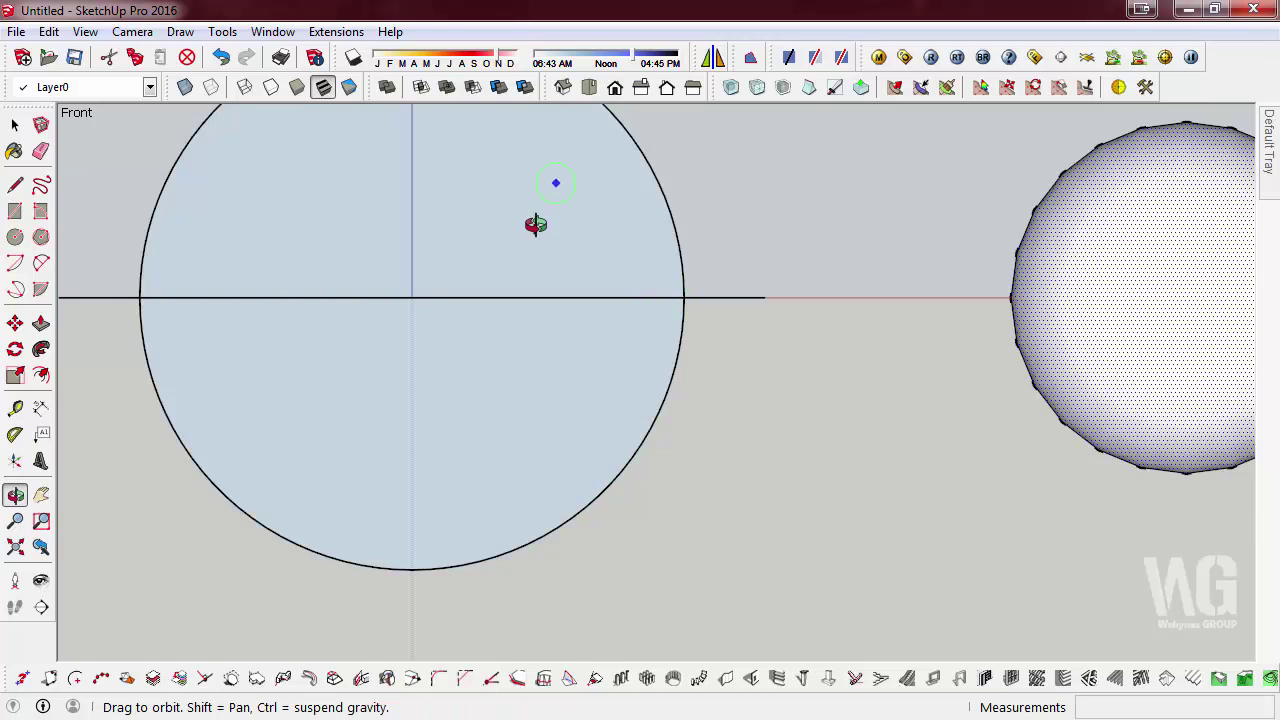
mouse_move(534, 223)
middle_mouse_down()
mouse_move(430, 377)
mouse_move(674, 463)
middle_mouse_up()
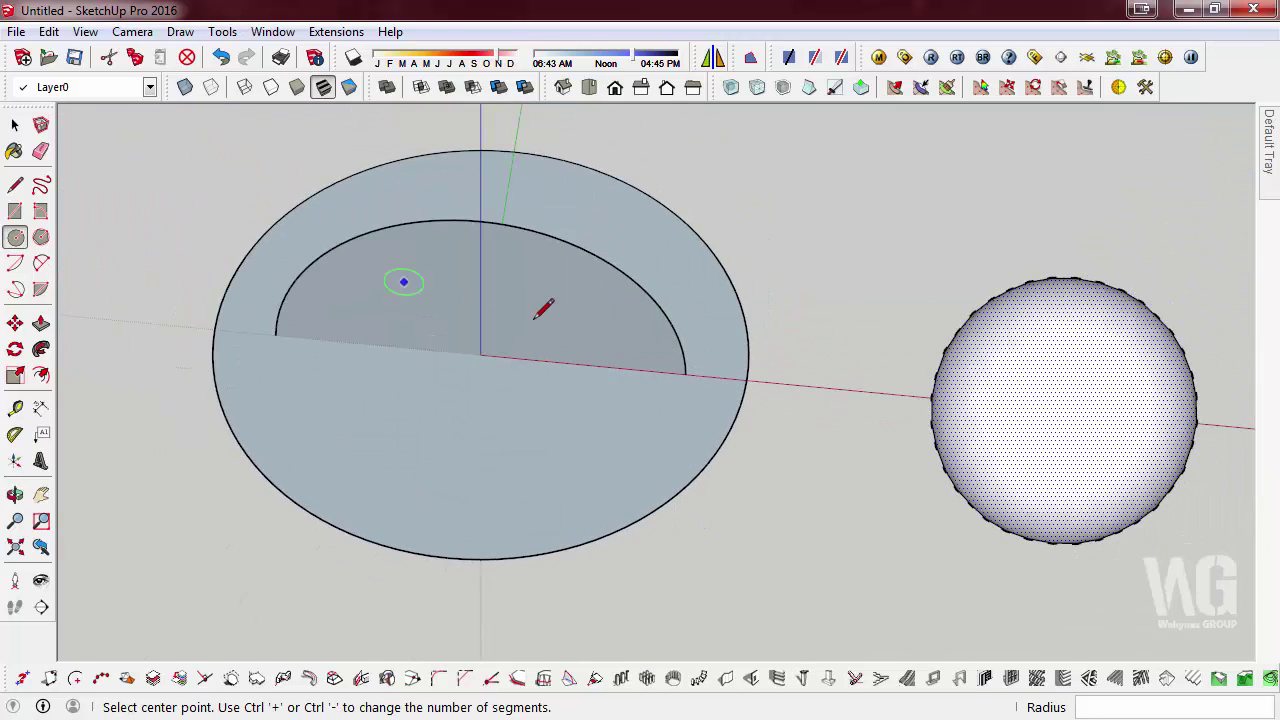
scroll(530, 305, "up", 1)
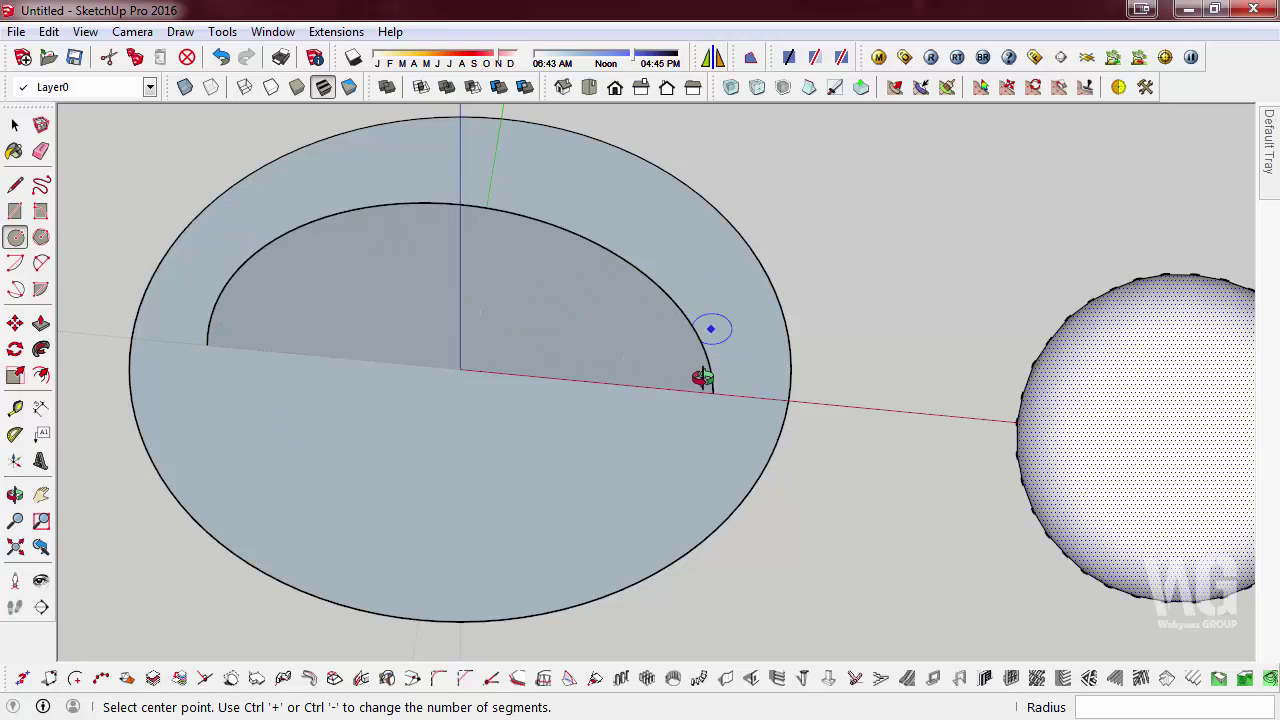
left_click(545, 310)
middle_click_drag(537, 380, 543, 277)
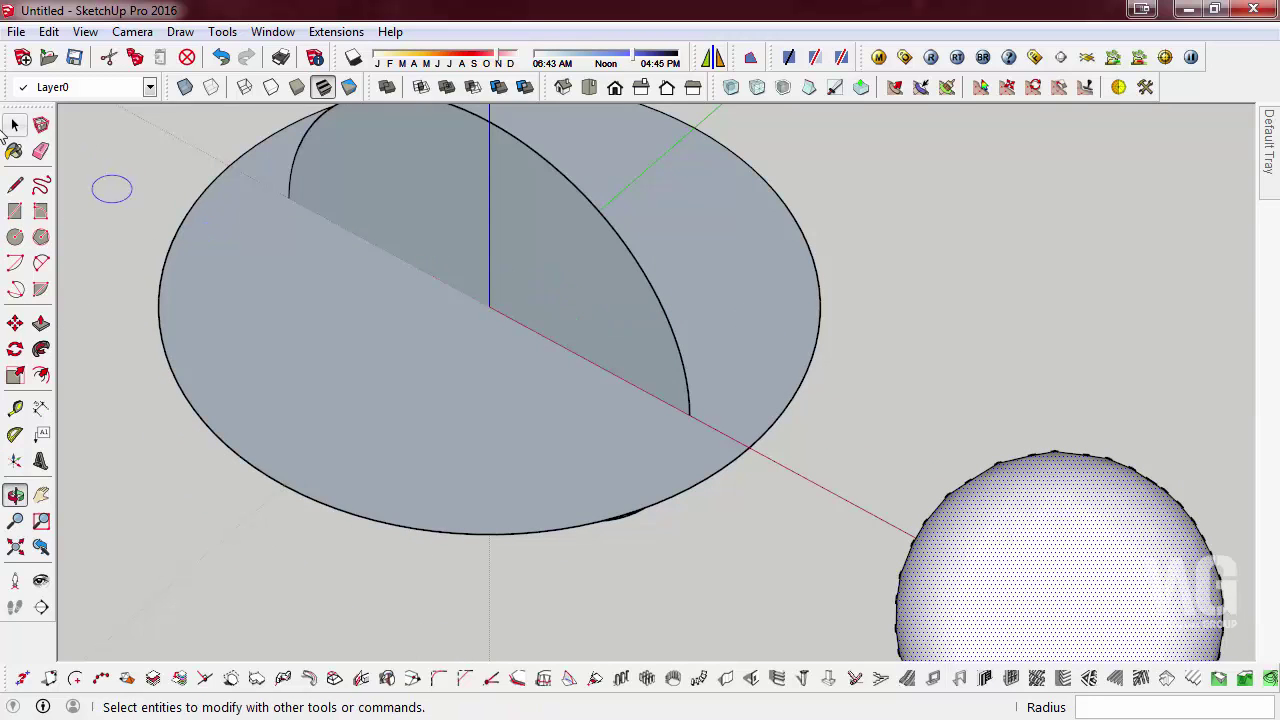
left_click(16, 128)
middle_click_drag(520, 337, 415, 263)
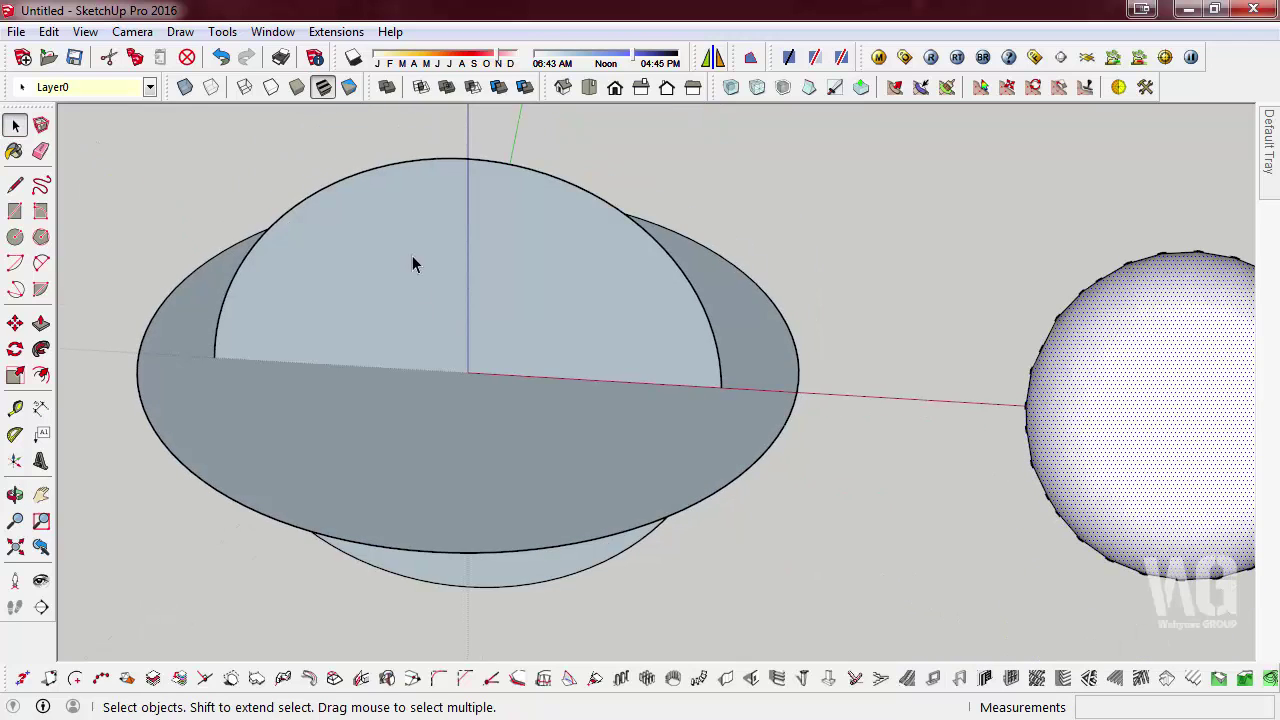
Step: Sweep the upright circle along the flat 100-sided circle with Follow Me into a sphere
left_click(41, 349)
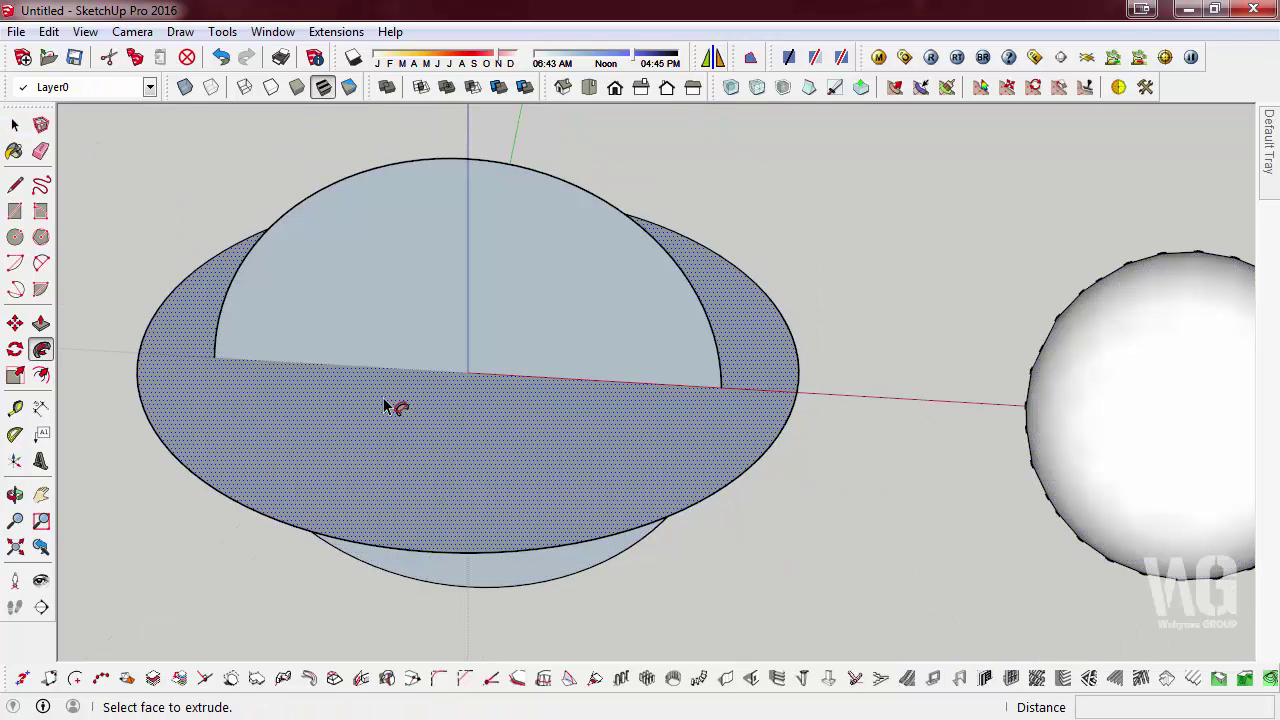
left_click(504, 340)
mouse_move(504, 342)
middle_mouse_down()
mouse_move(646, 371)
mouse_move(423, 520)
middle_mouse_up()
scroll(423, 520, "down", 3)
scroll(571, 291, "down", 2)
scroll(571, 289, "up", 5)
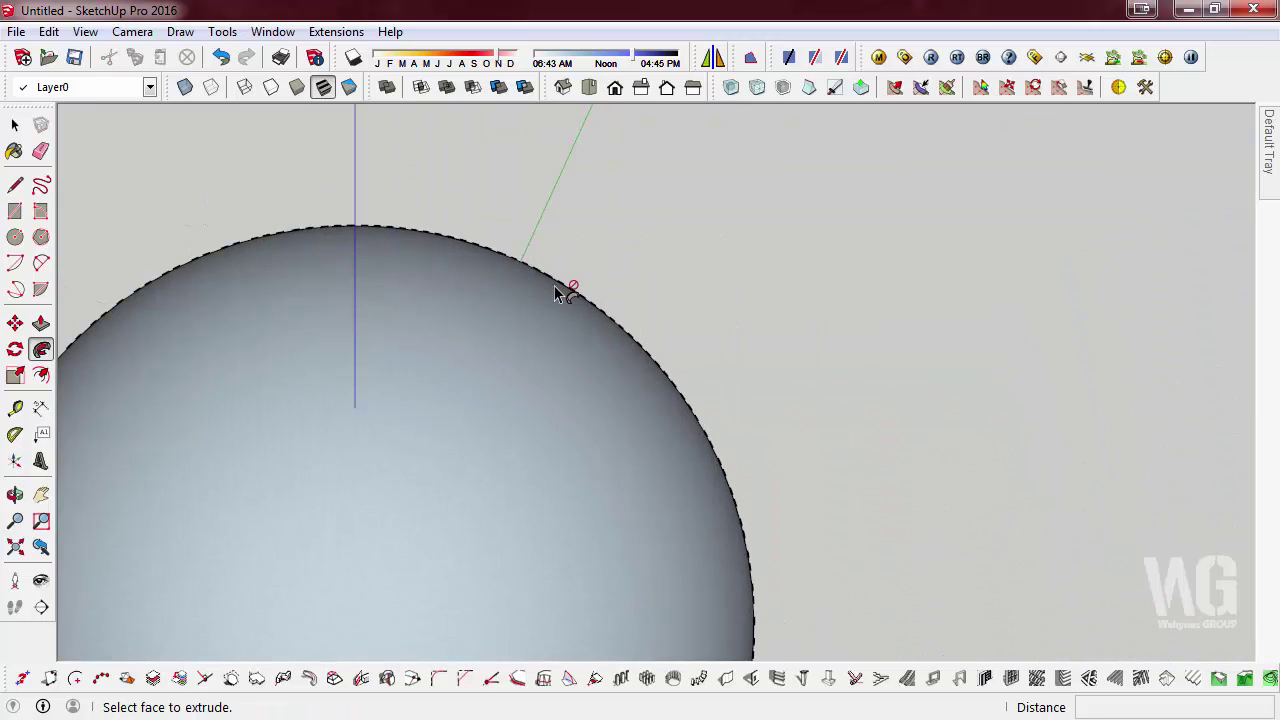
middle_click_drag(634, 230, 540, 255)
Step: Select the new sphere and apply Reverse Faces so its white side faces outward
key("space")
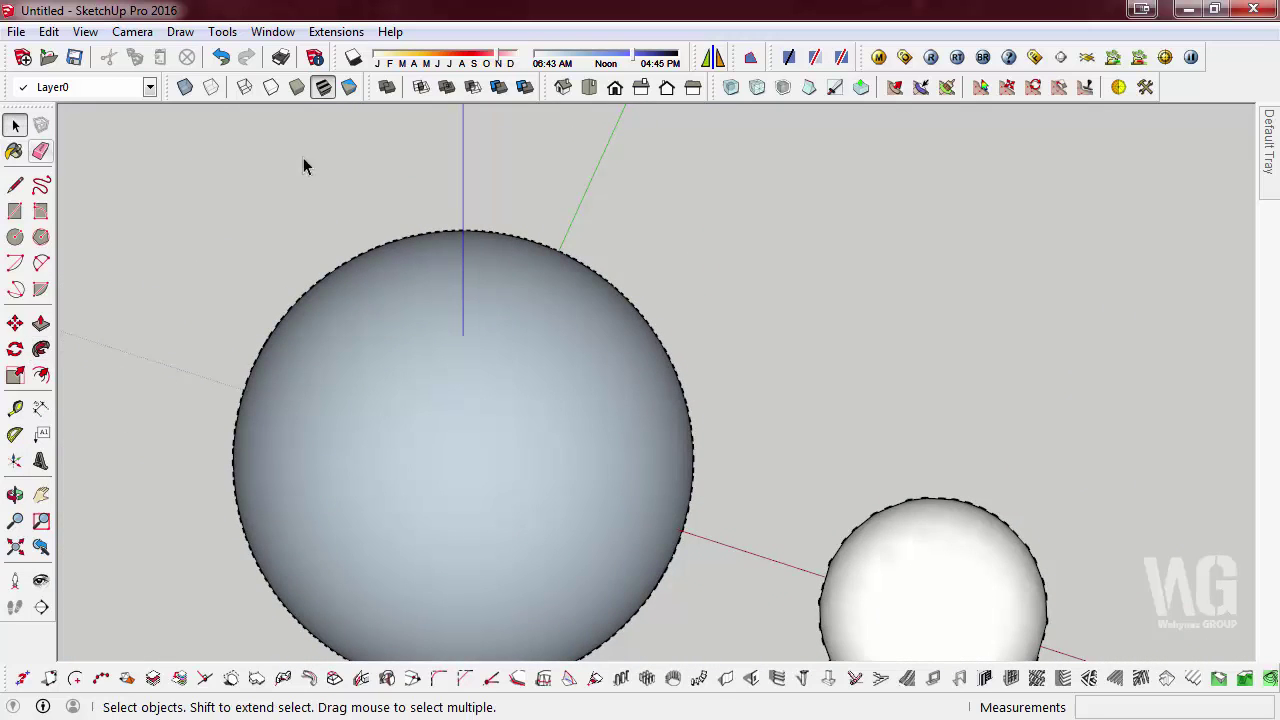
scroll(231, 177, "down", 3)
left_click_drag(229, 164, 710, 599)
right_click(504, 344)
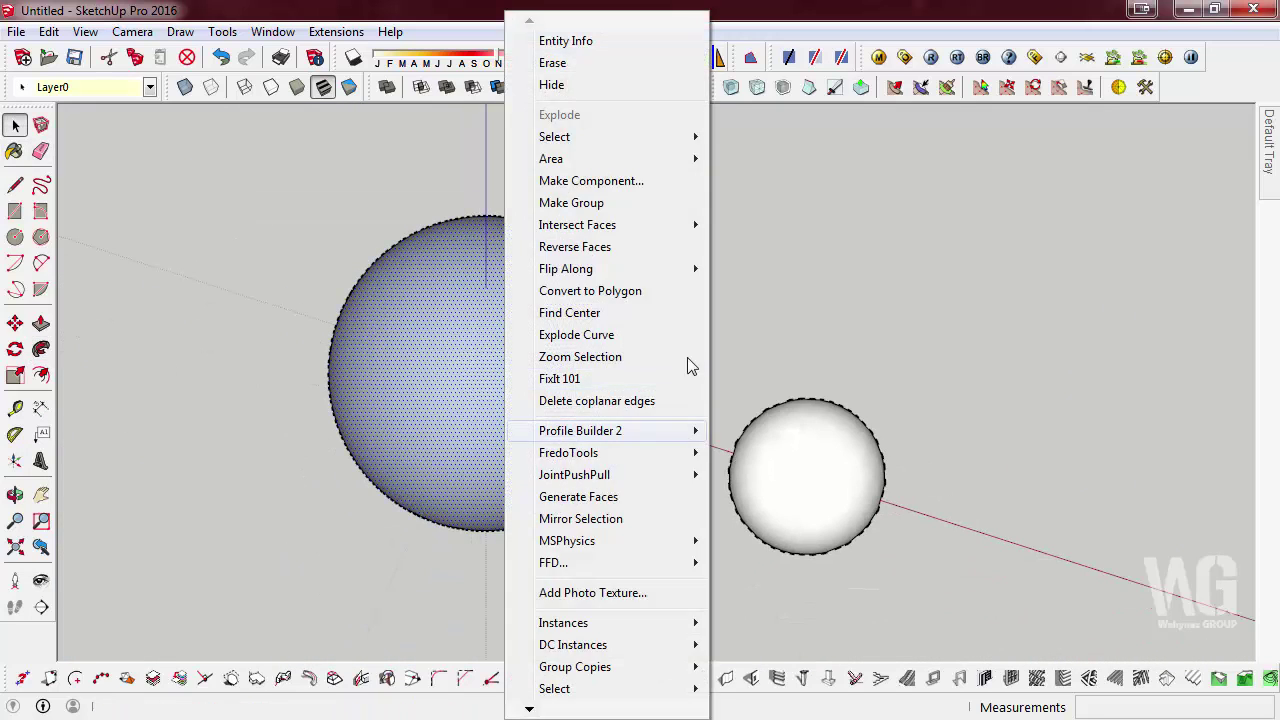
left_click(620, 248)
left_click(694, 279)
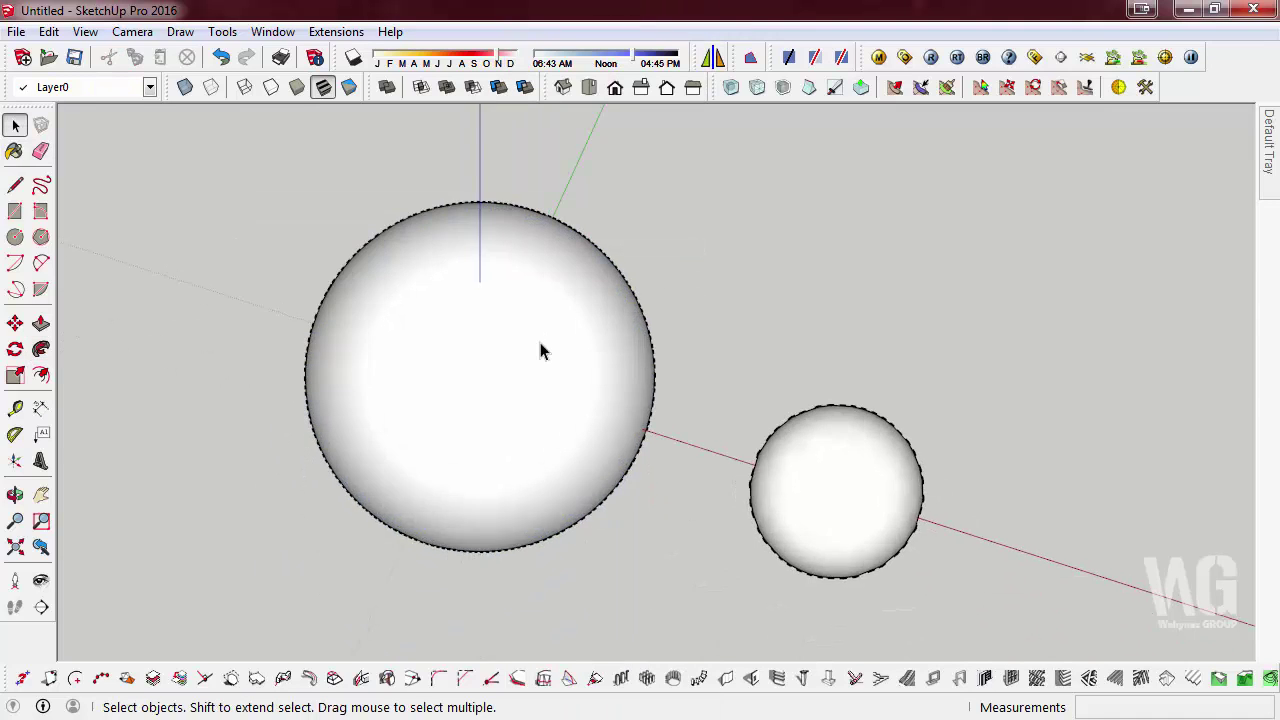
scroll(540, 349, "up", 3)
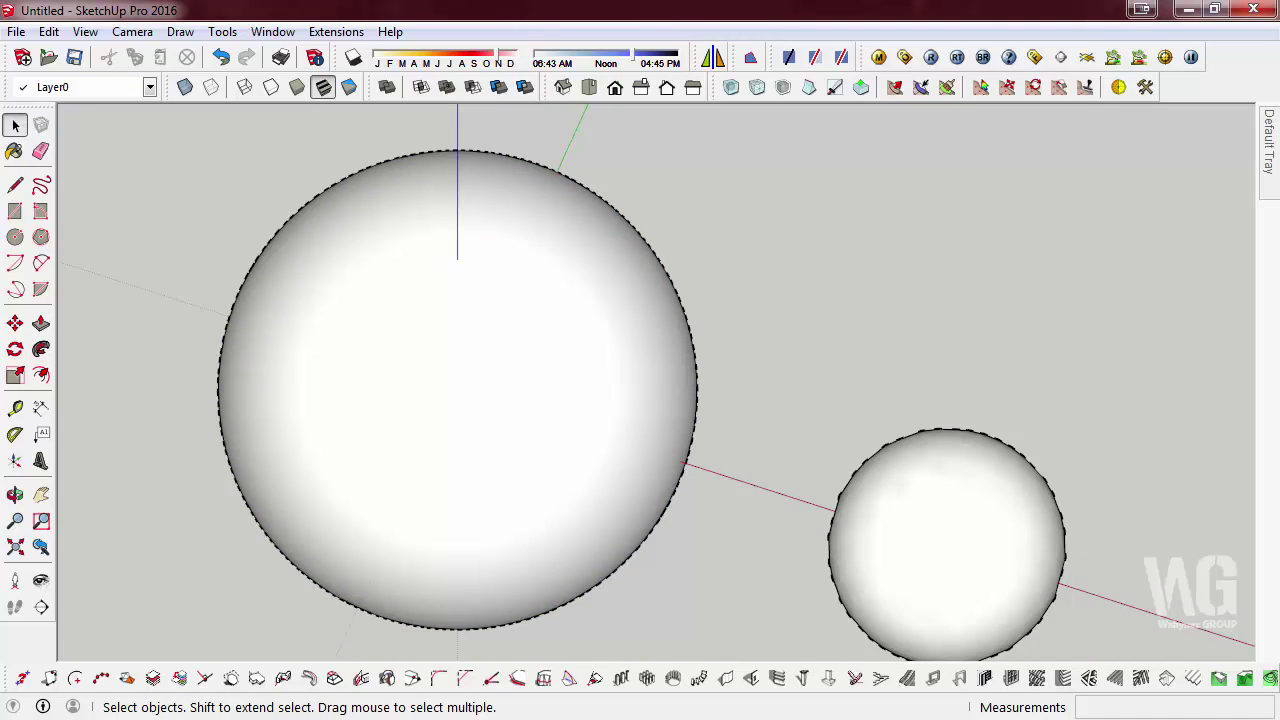
Step: Switch the camera back to Perspective
left_click(132, 31)
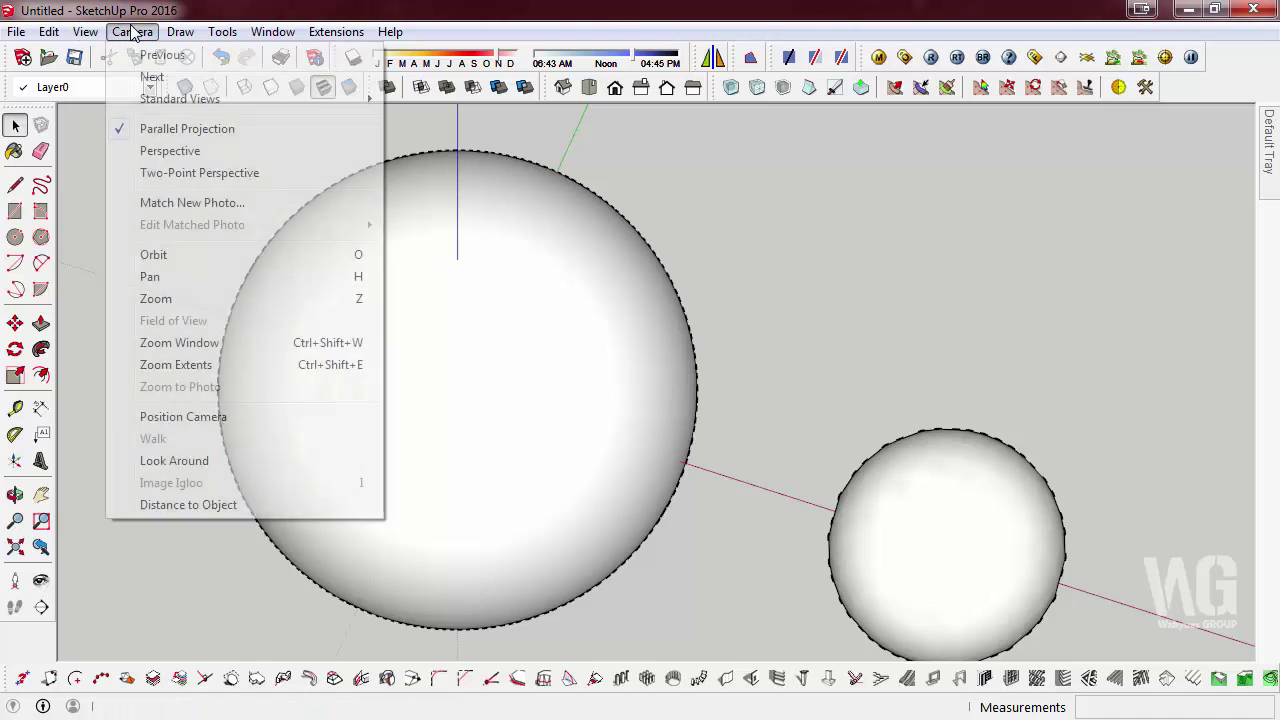
left_click(170, 150)
scroll(620, 425, "down", 3)
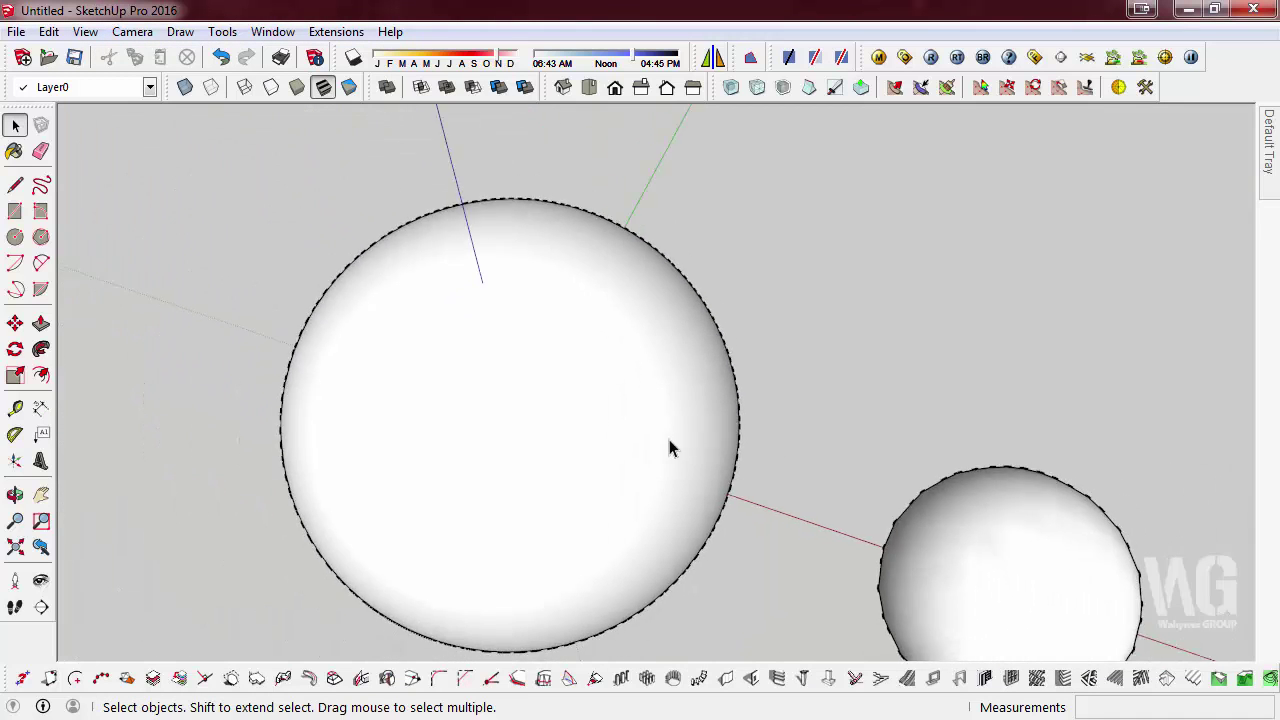
scroll(670, 448, "down", 1)
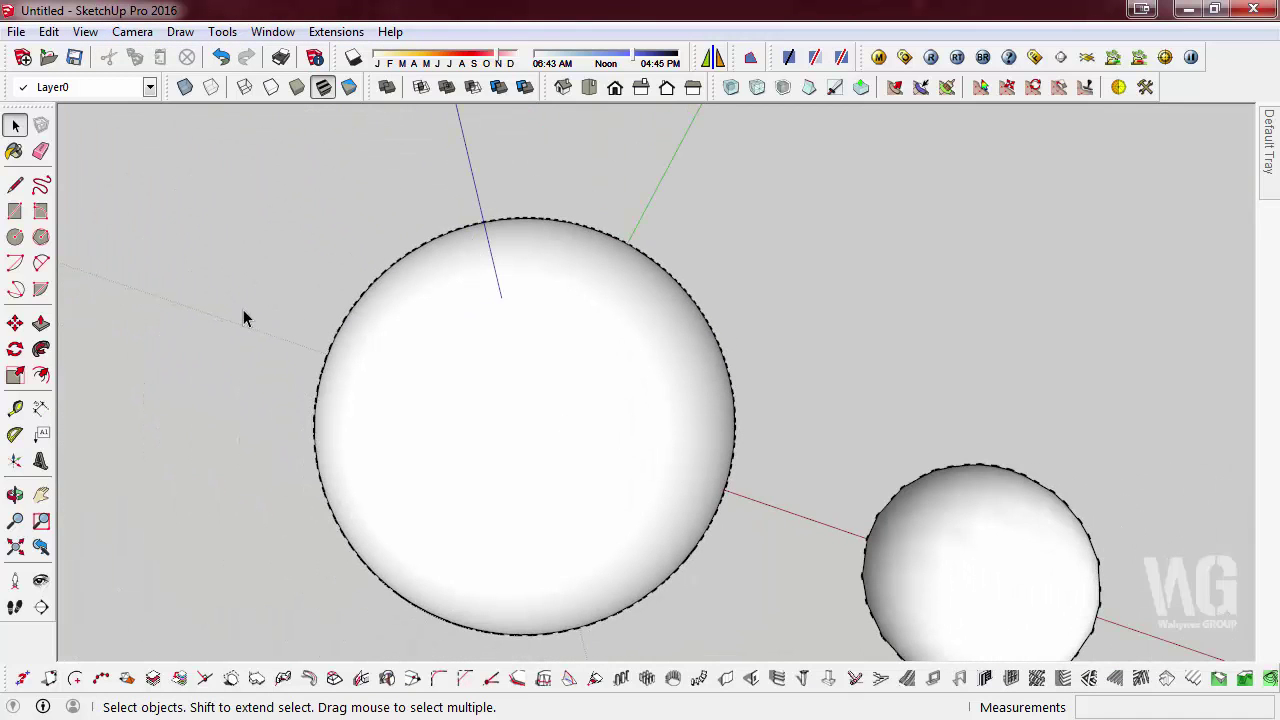
Step: Turn on View > Hidden Geometry and orbit to inspect both spheres' mesh
left_click(85, 31)
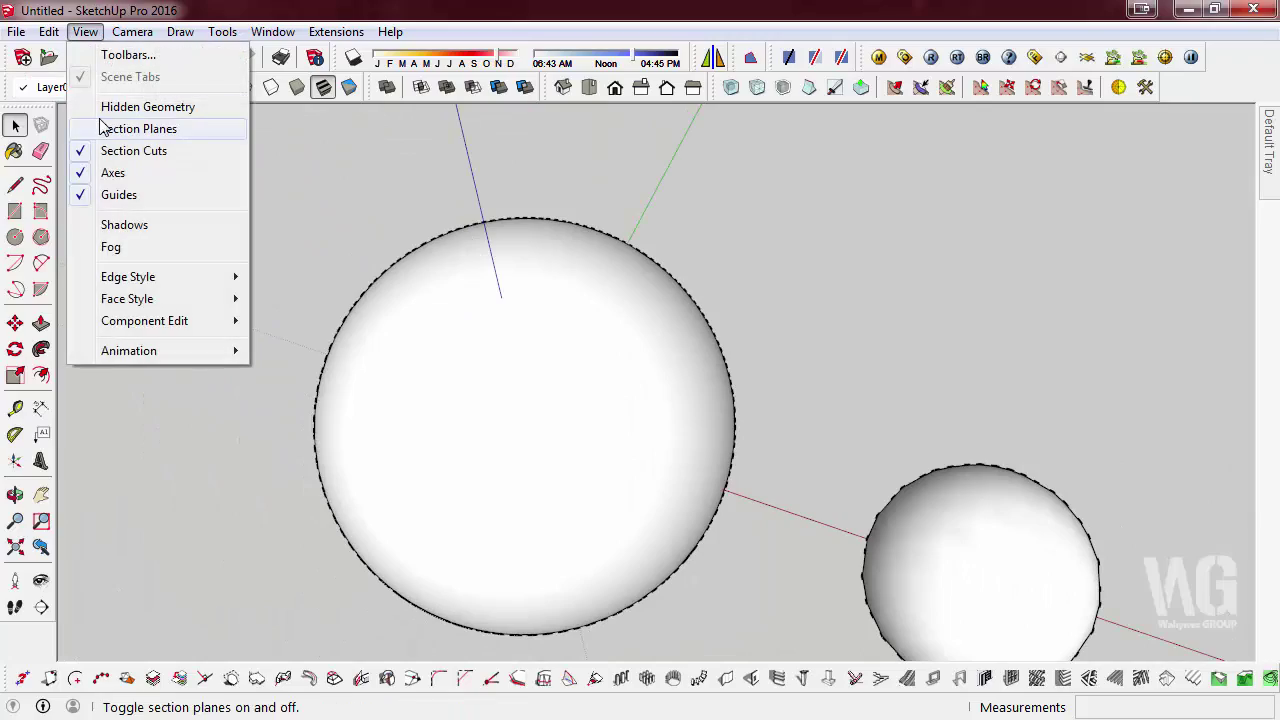
left_click(123, 107)
mouse_move(486, 380)
middle_mouse_down()
mouse_move(700, 211)
mouse_move(526, 108)
middle_mouse_up()
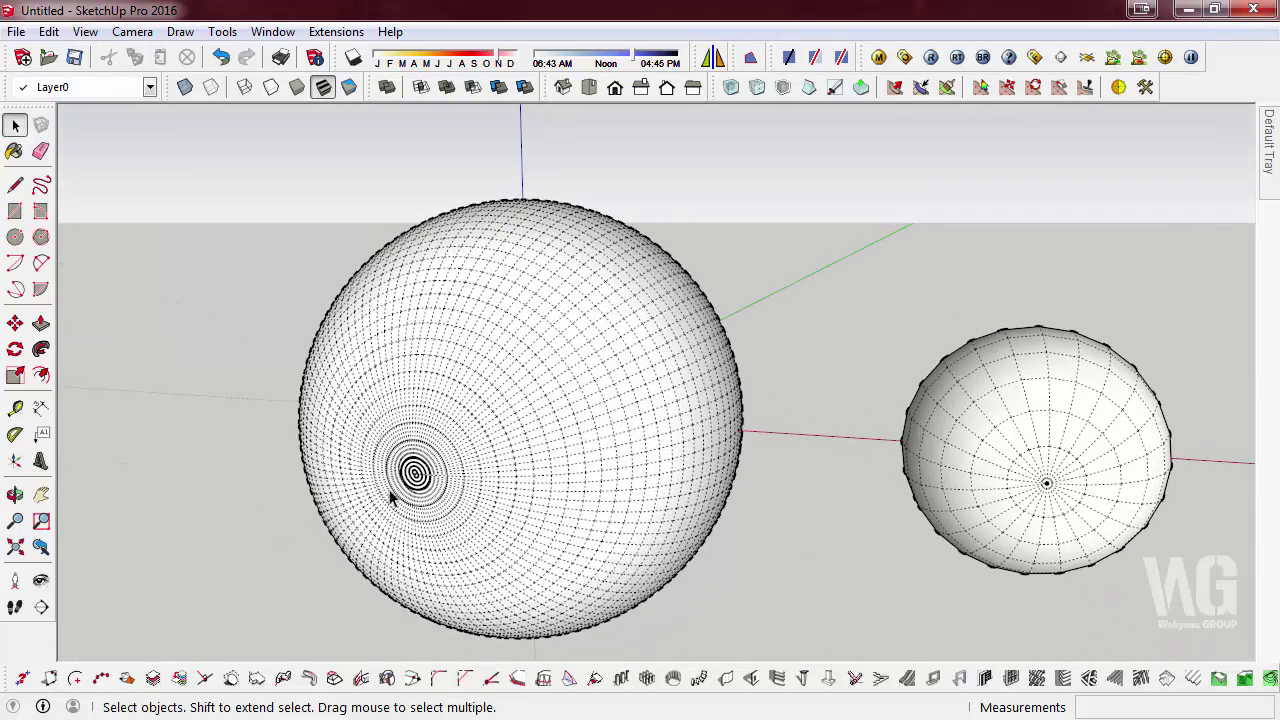
middle_click_drag(486, 480, 1068, 498)
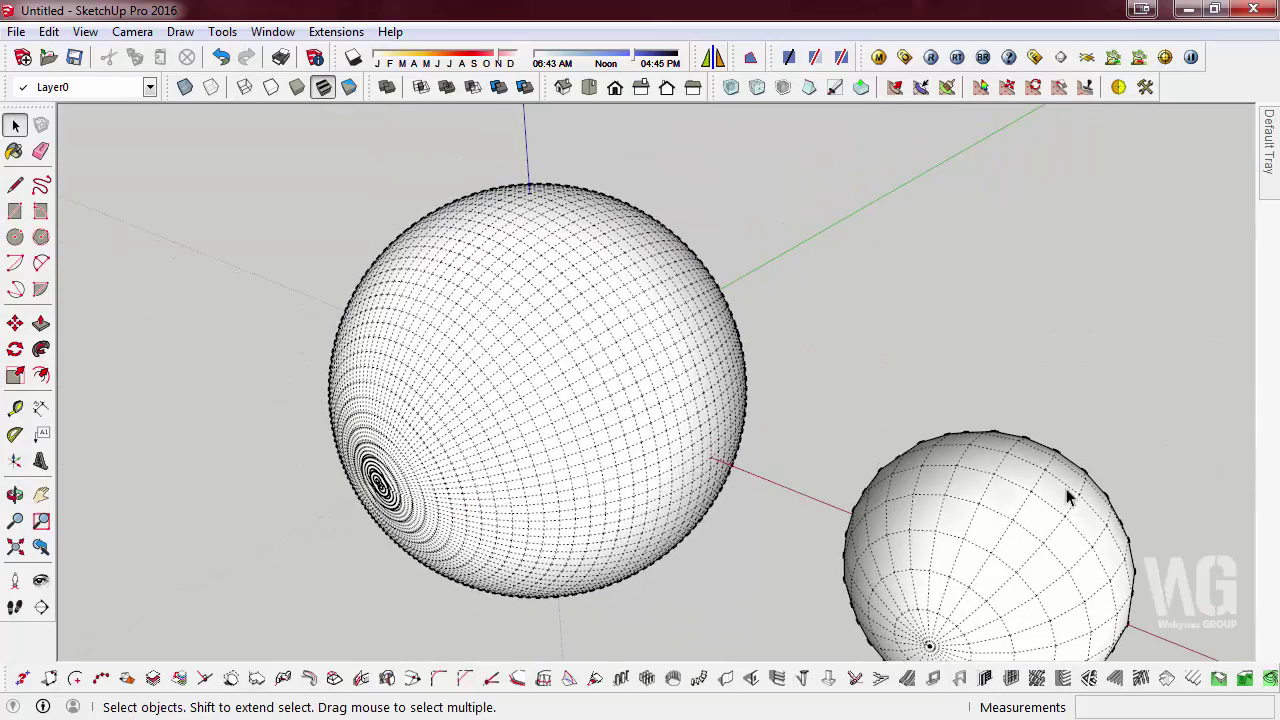
mouse_move(794, 495)
middle_mouse_down()
mouse_move(614, 437)
mouse_move(394, 323)
middle_mouse_up()
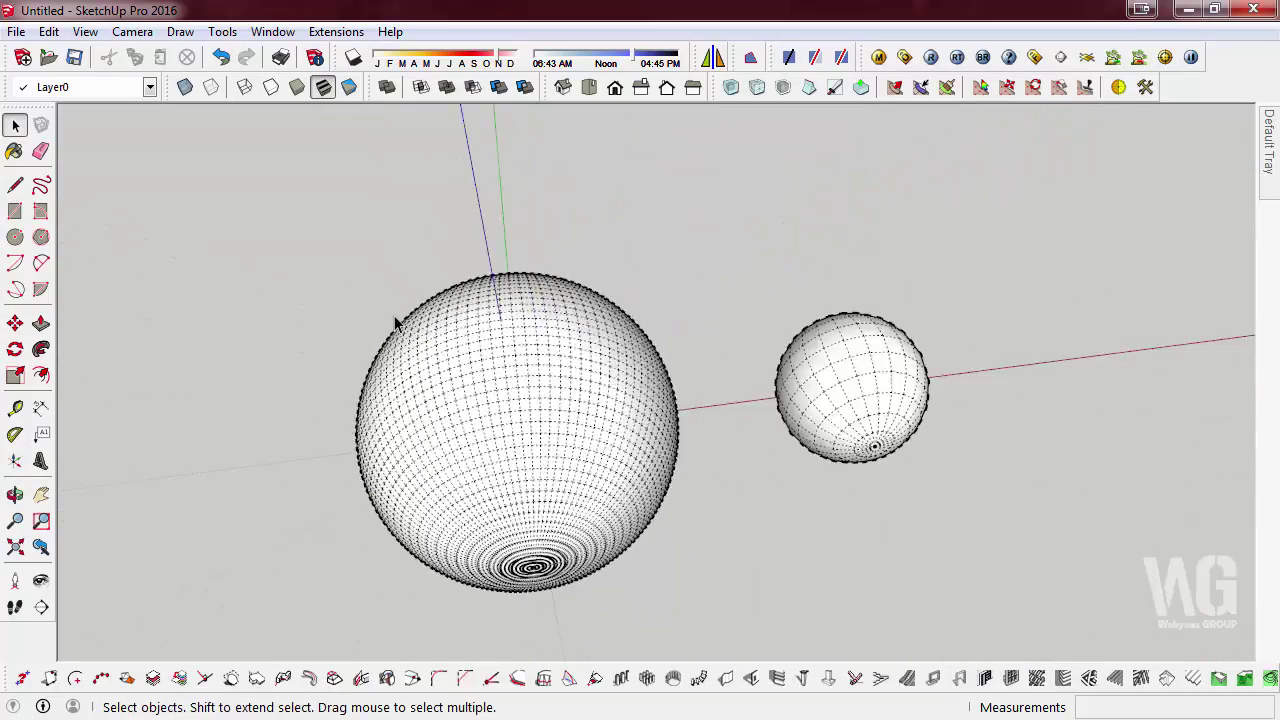
scroll(503, 357, "down", 3)
Step: Drag a selection box around both spheres
left_click_drag(899, 528, 759, 500)
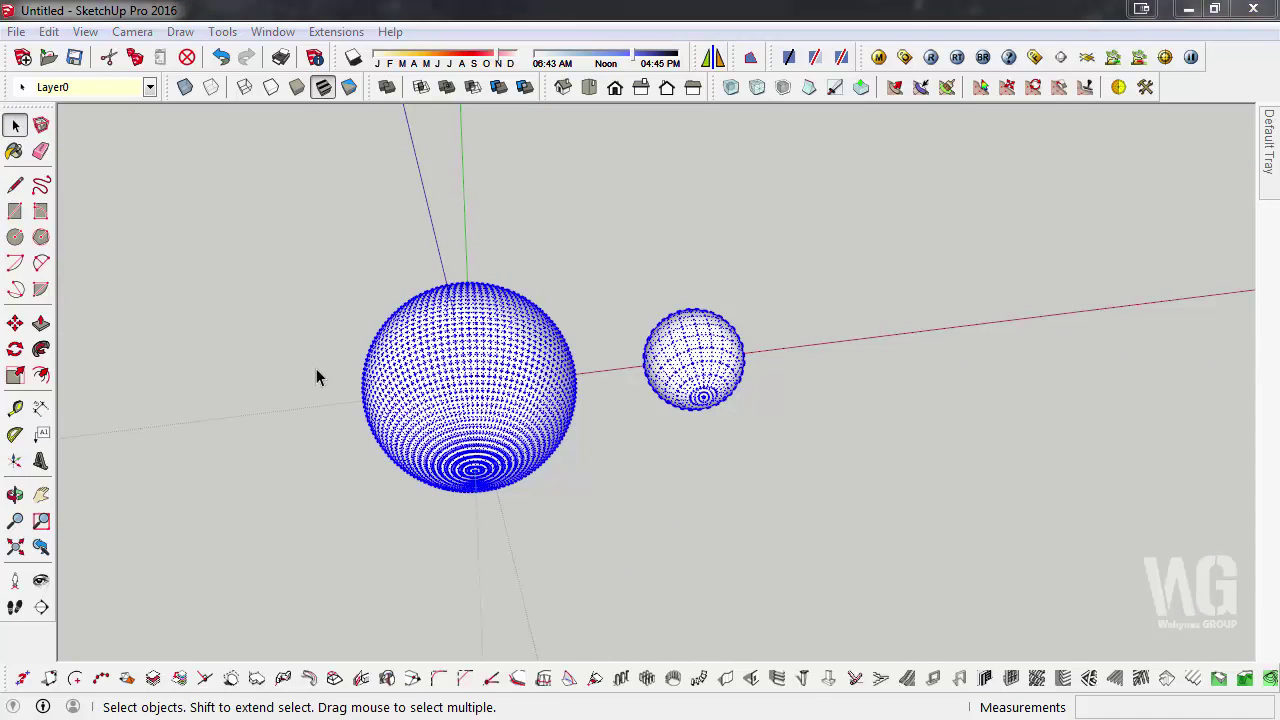
left_click(353, 338)
mouse_move(353, 338)
middle_mouse_down()
mouse_move(297, 354)
mouse_move(655, 387)
mouse_move(766, 414)
mouse_move(626, 437)
mouse_move(626, 398)
mouse_move(349, 225)
middle_mouse_up()
left_click_drag(349, 228, 1142, 590)
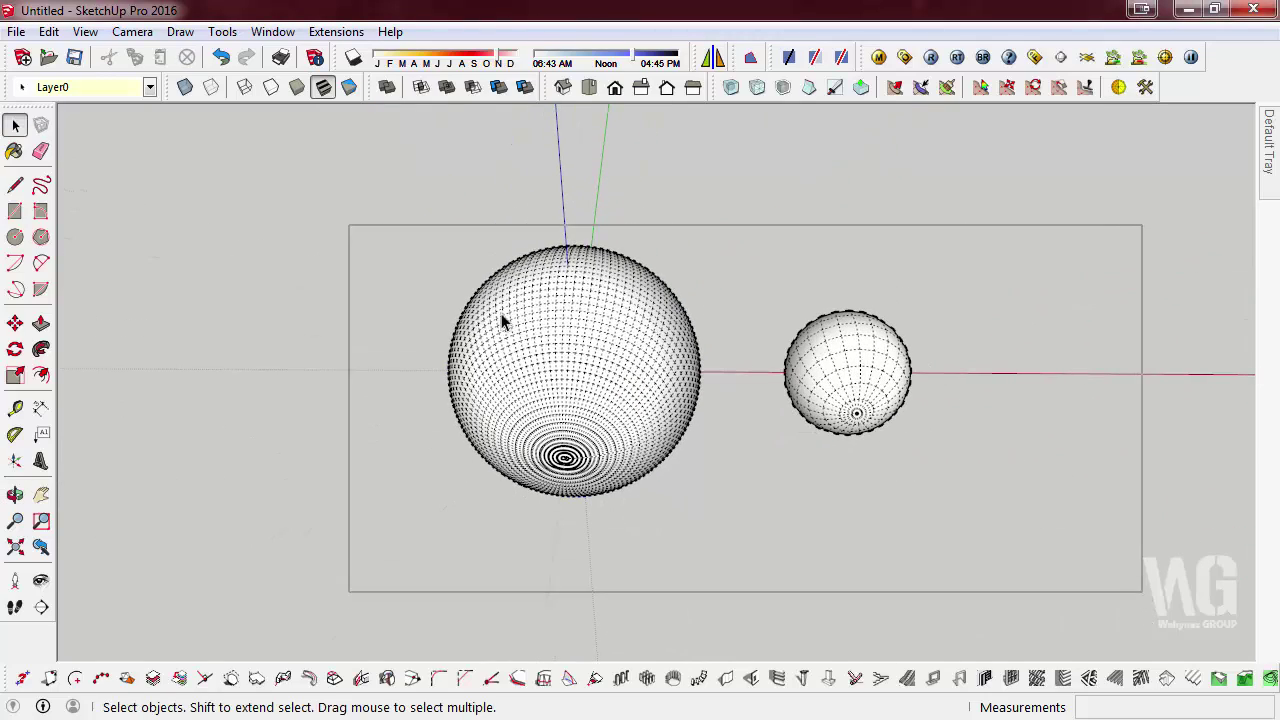
scroll(210, 340, "down", 2)
Step: Move both spheres further along the red axis and clear the selection
left_click(15, 323)
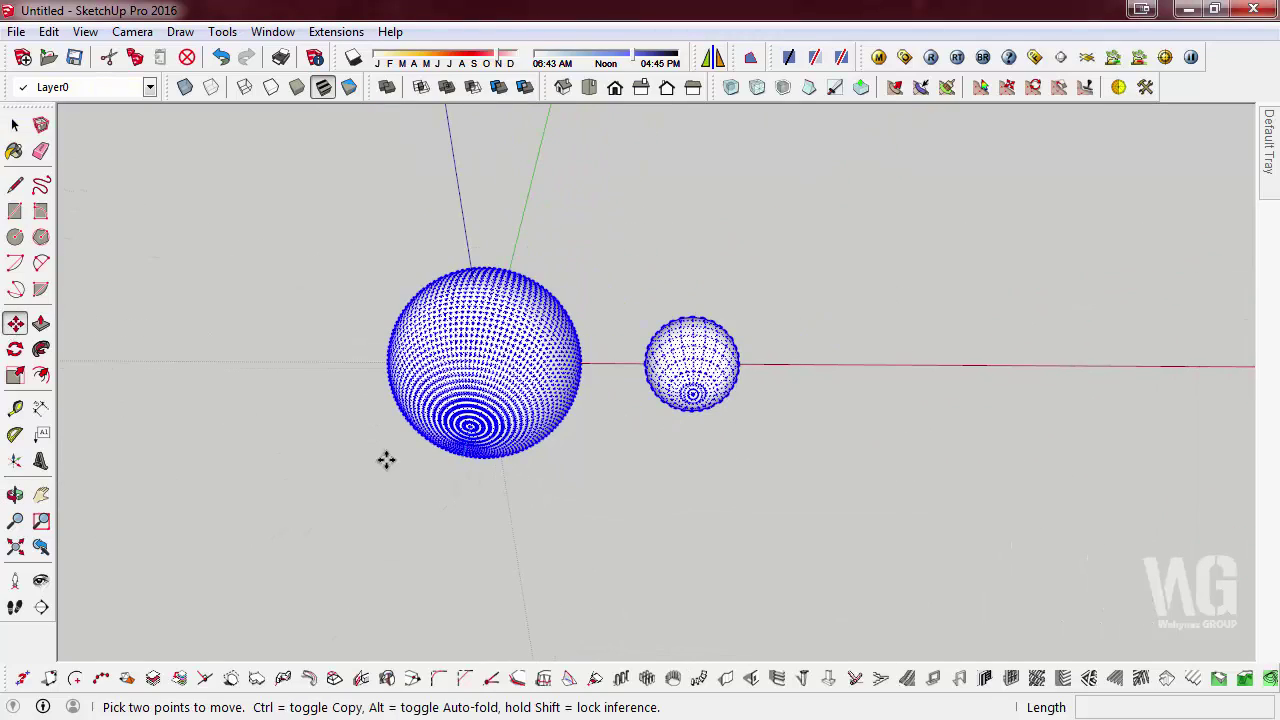
left_click(386, 460)
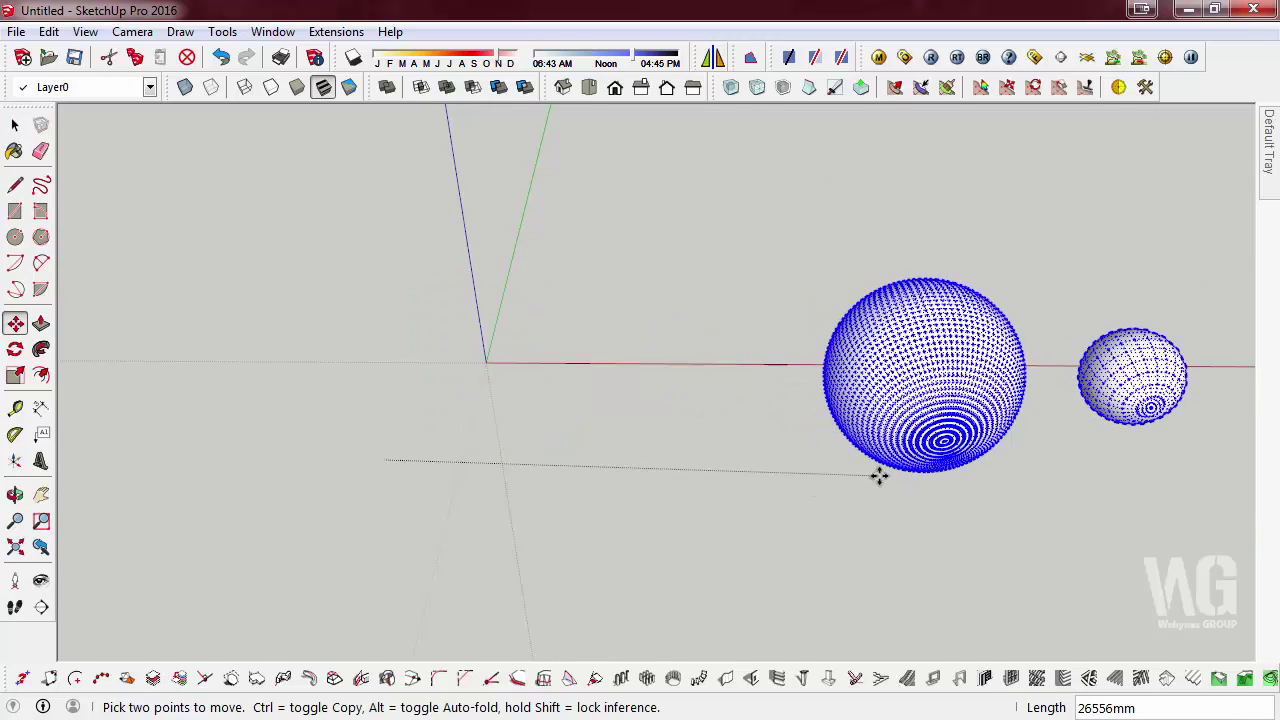
left_click(884, 472)
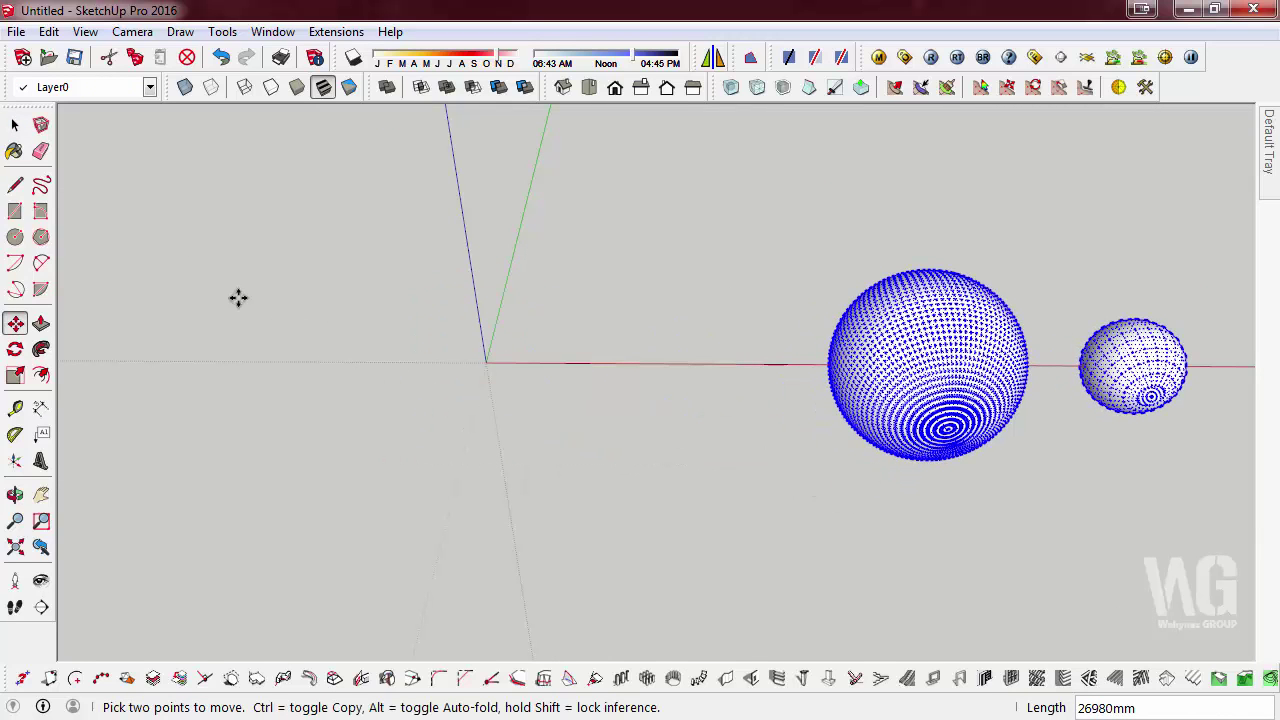
left_click(15, 124)
left_click(173, 218)
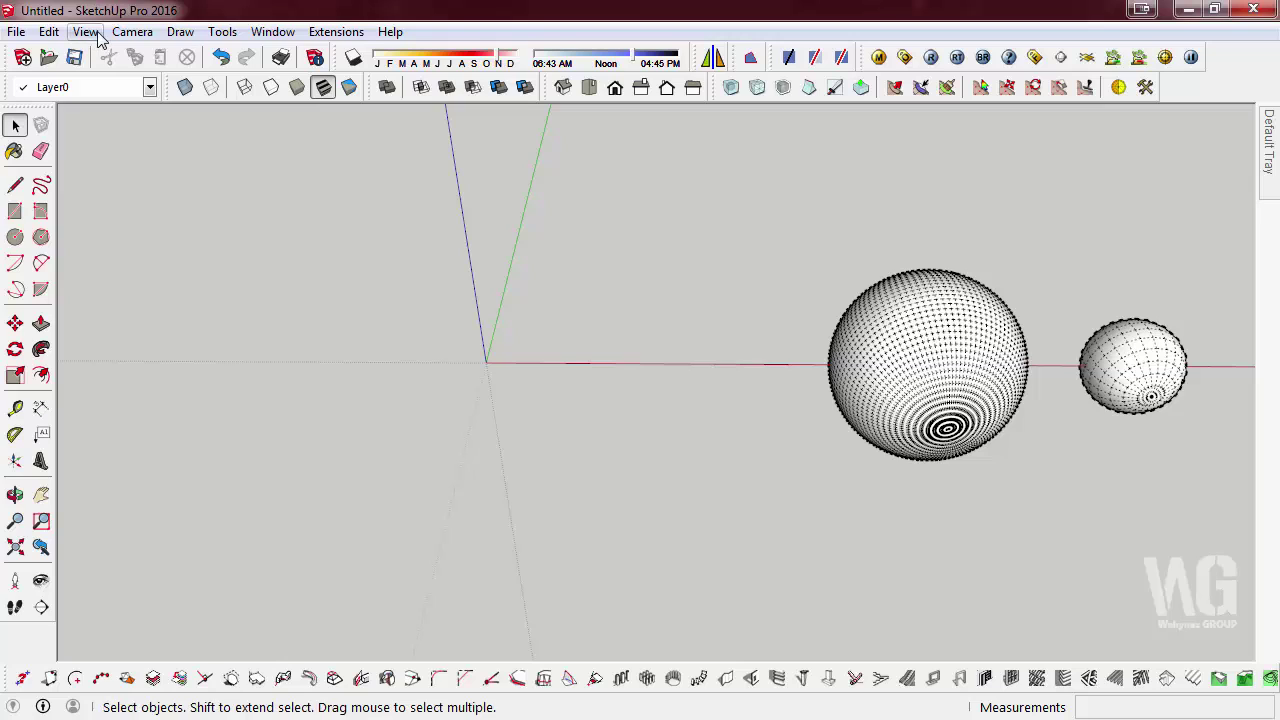
Step: Create a 10mm plugin sphere with 4 segments via Draw > 3D Shapes > Sphere
left_click(178, 40)
mouse_move(222, 211)
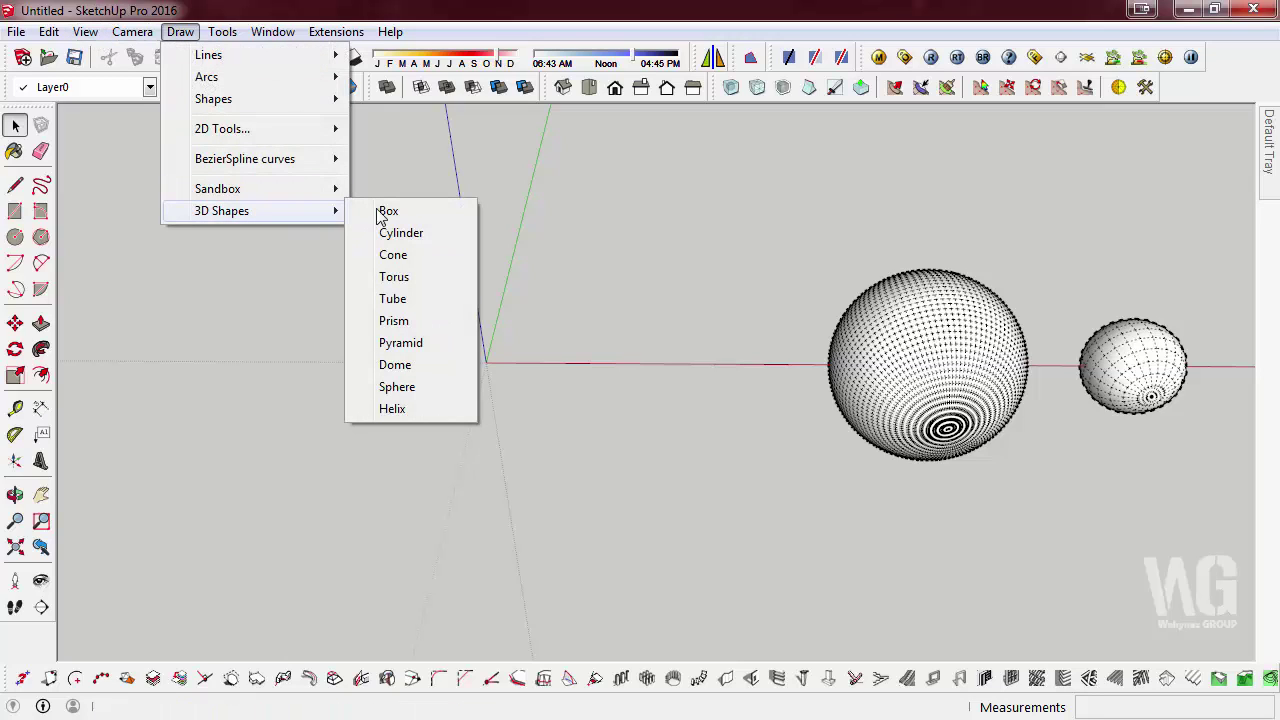
left_click(428, 389)
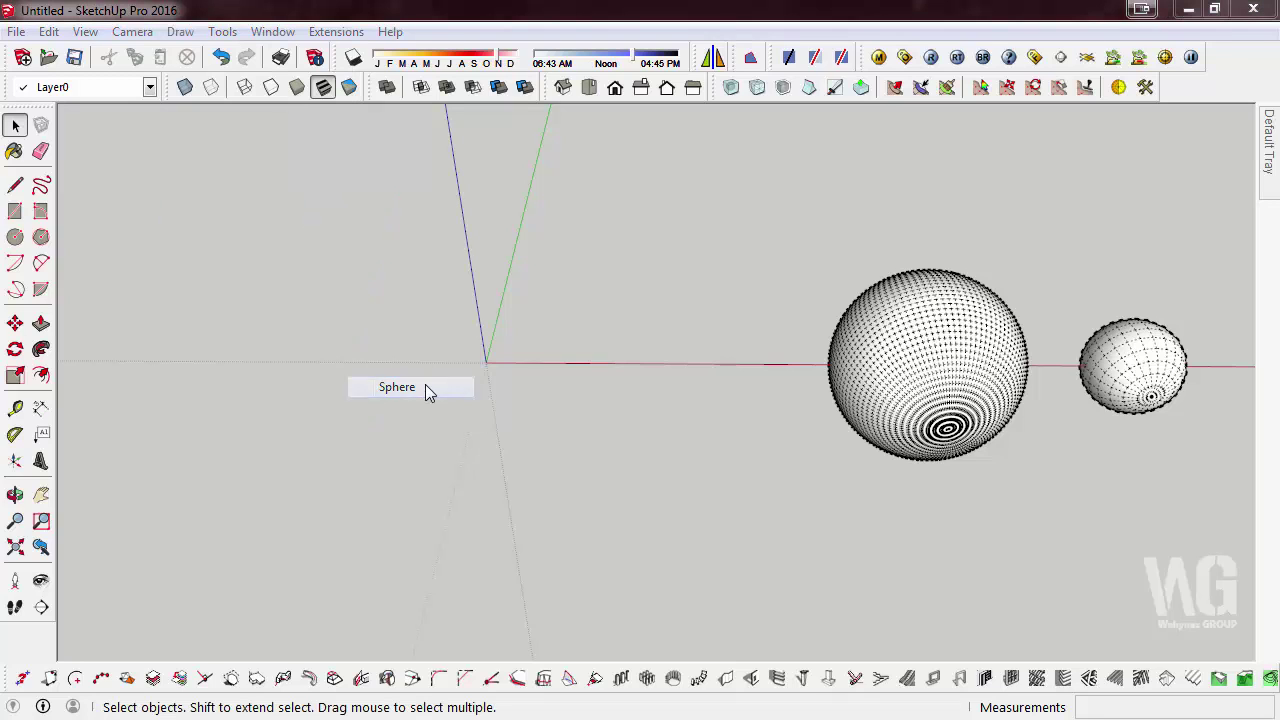
left_click(657, 340)
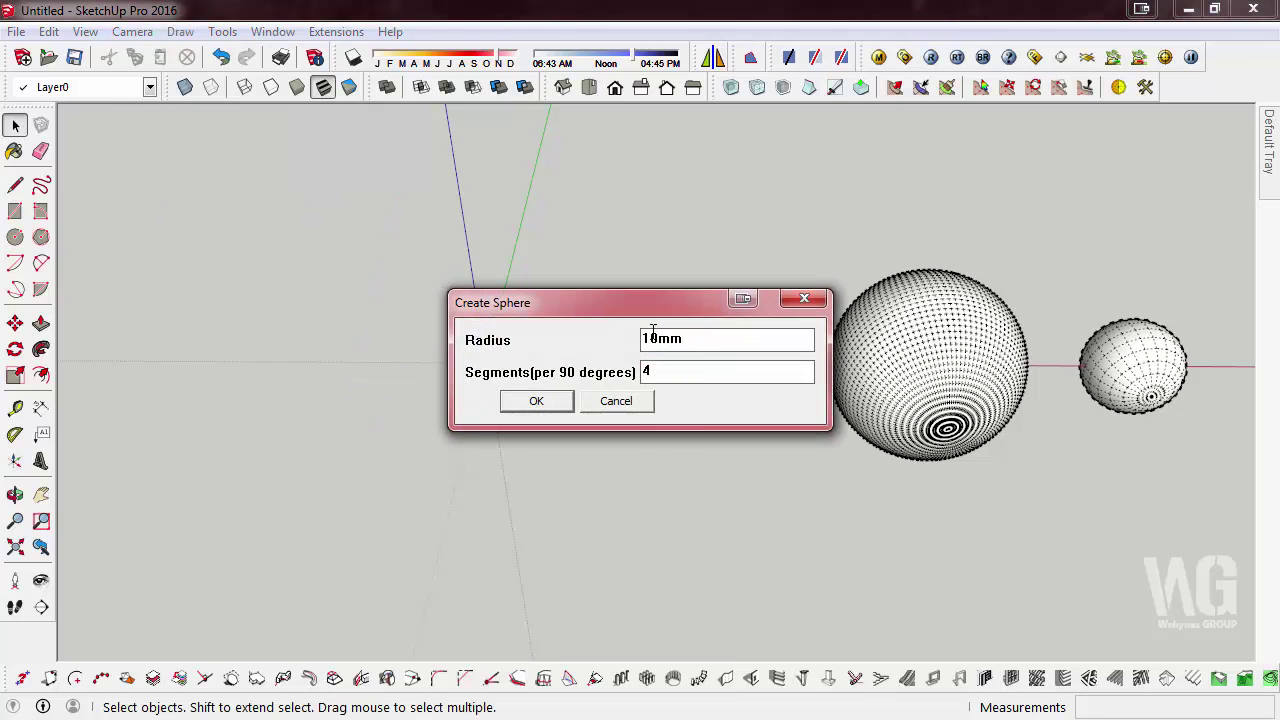
left_click_drag(657, 338, 520, 313)
left_click(545, 401)
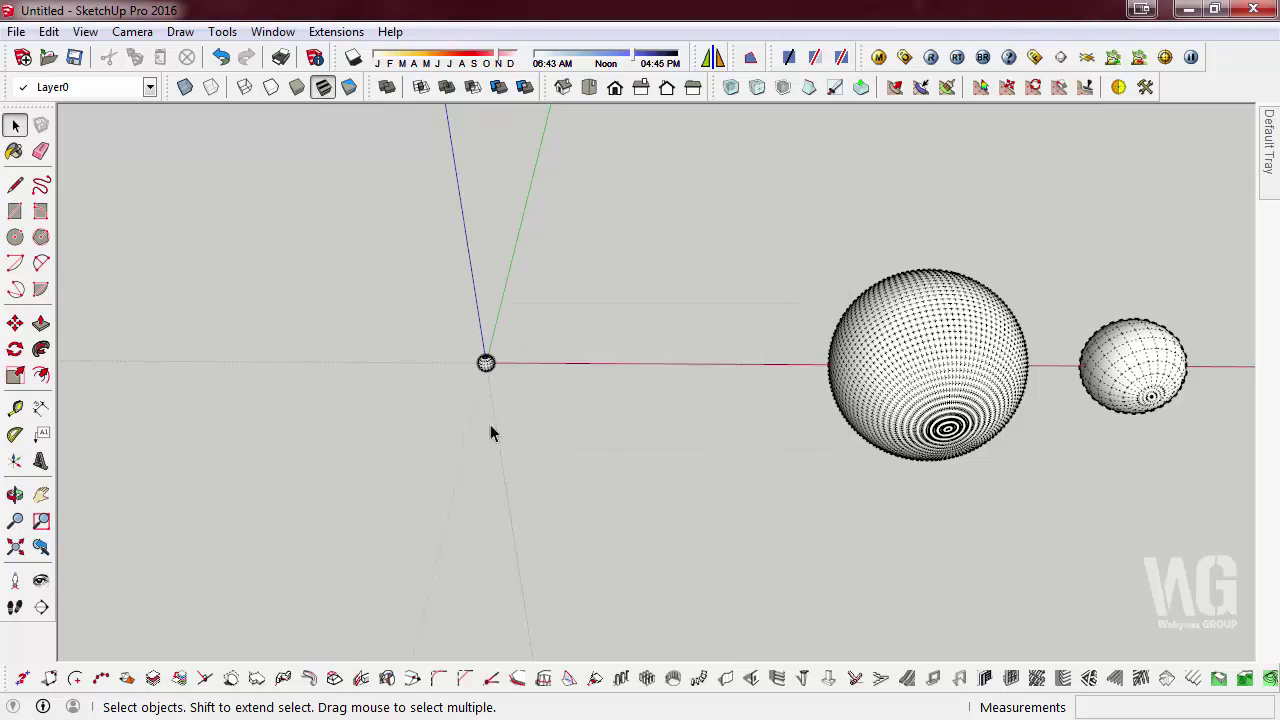
scroll(420, 370, "up", 3)
scroll(389, 366, "up", 2)
scroll(436, 434, "up", 2)
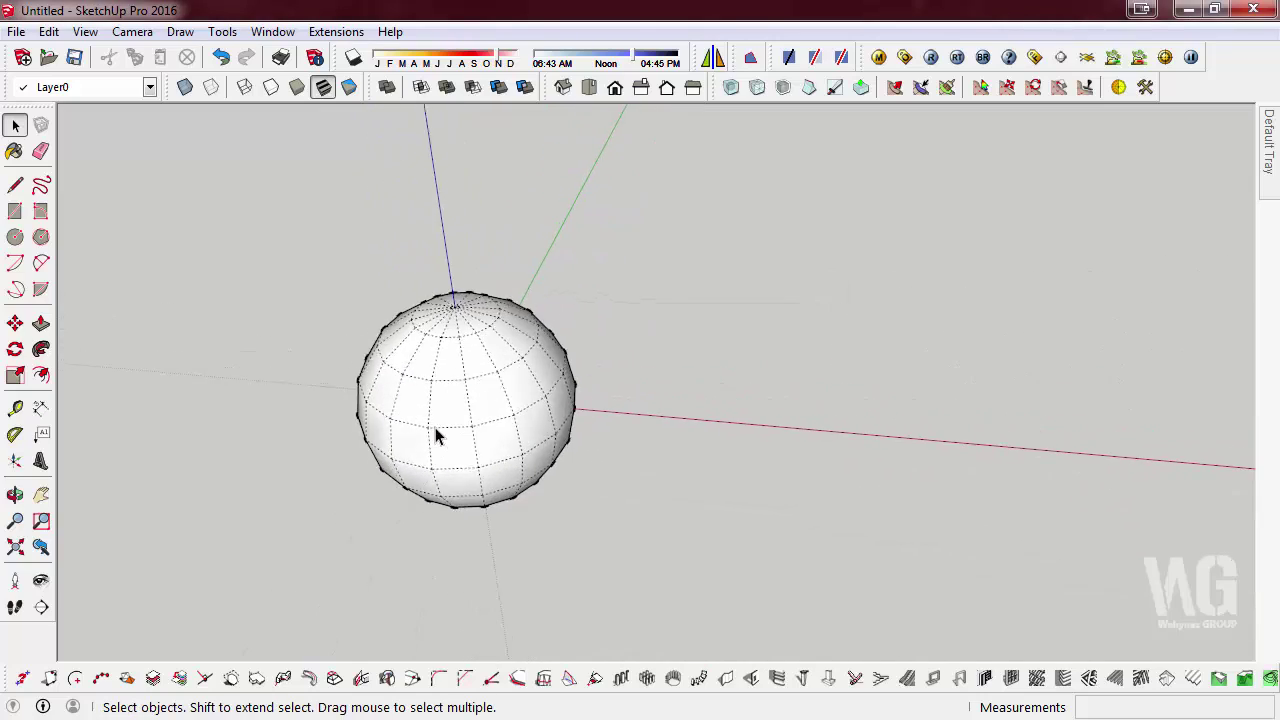
scroll(436, 434, "up", 2)
Step: Orbit and zoom to inspect the small sphere's top pole
middle_click_drag(477, 443, 571, 294)
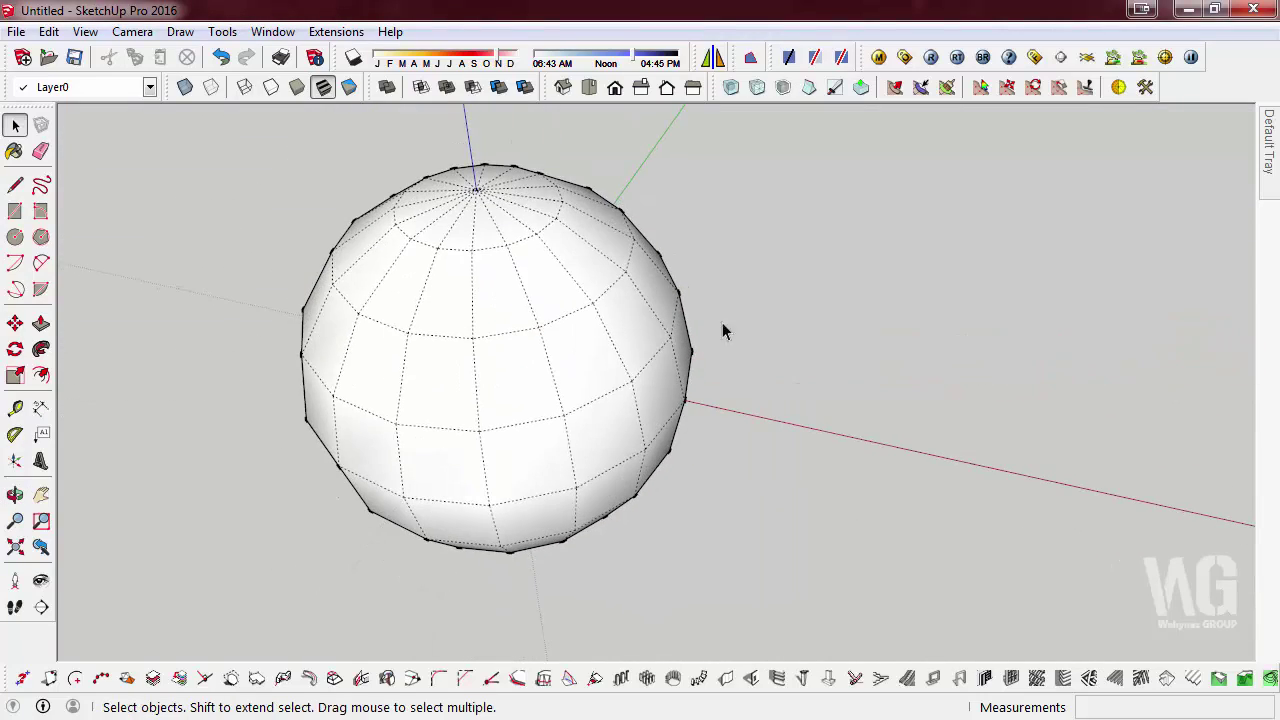
scroll(449, 286, "up", 1)
scroll(949, 349, "down", 3)
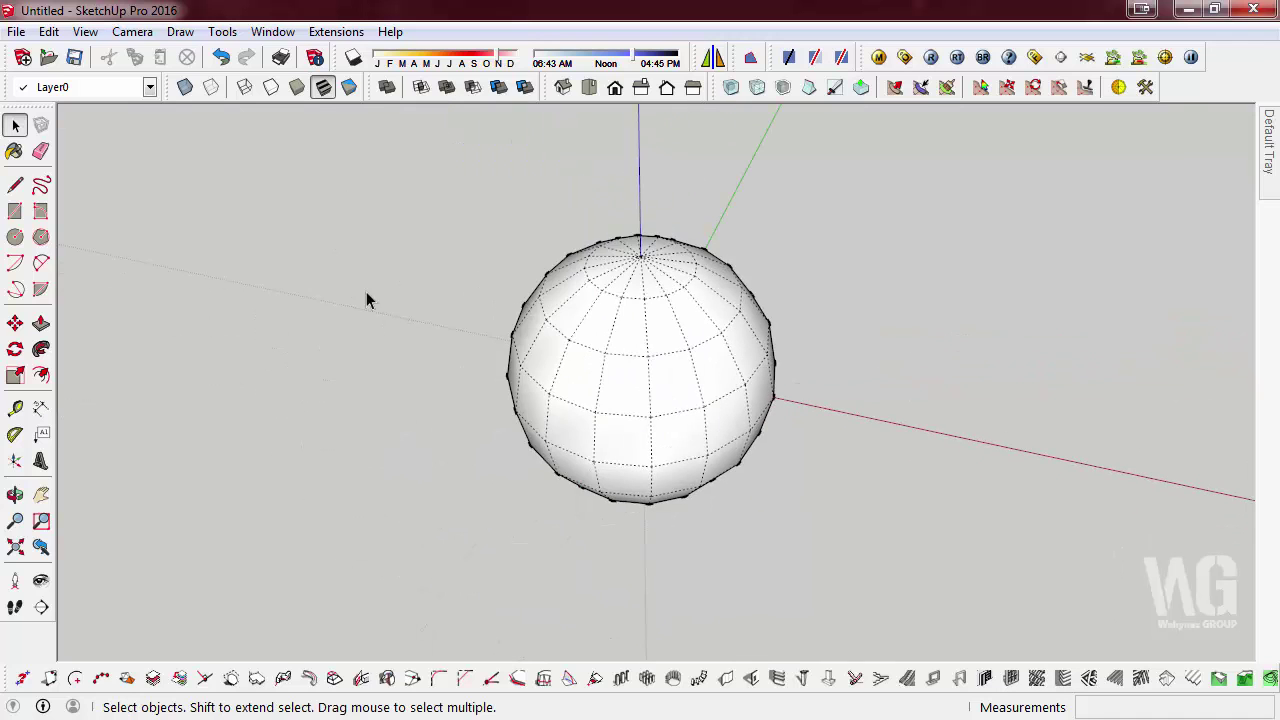
scroll(668, 350, "down", 2)
middle_click_drag(668, 350, 886, 451)
scroll(354, 357, "down", 2)
scroll(323, 420, "down", 2)
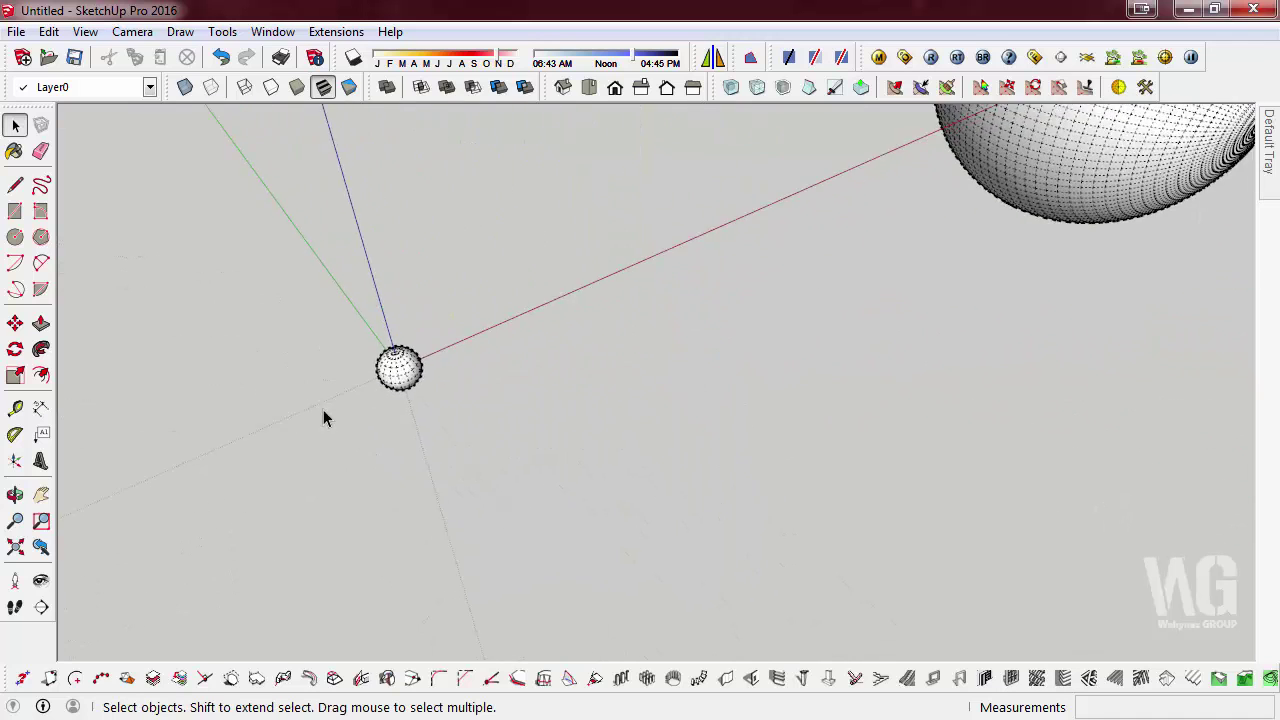
scroll(333, 318, "down", 2)
Step: Move the small sphere onto the red axis near the other spheres
left_click_drag(333, 318, 533, 474)
key("m")
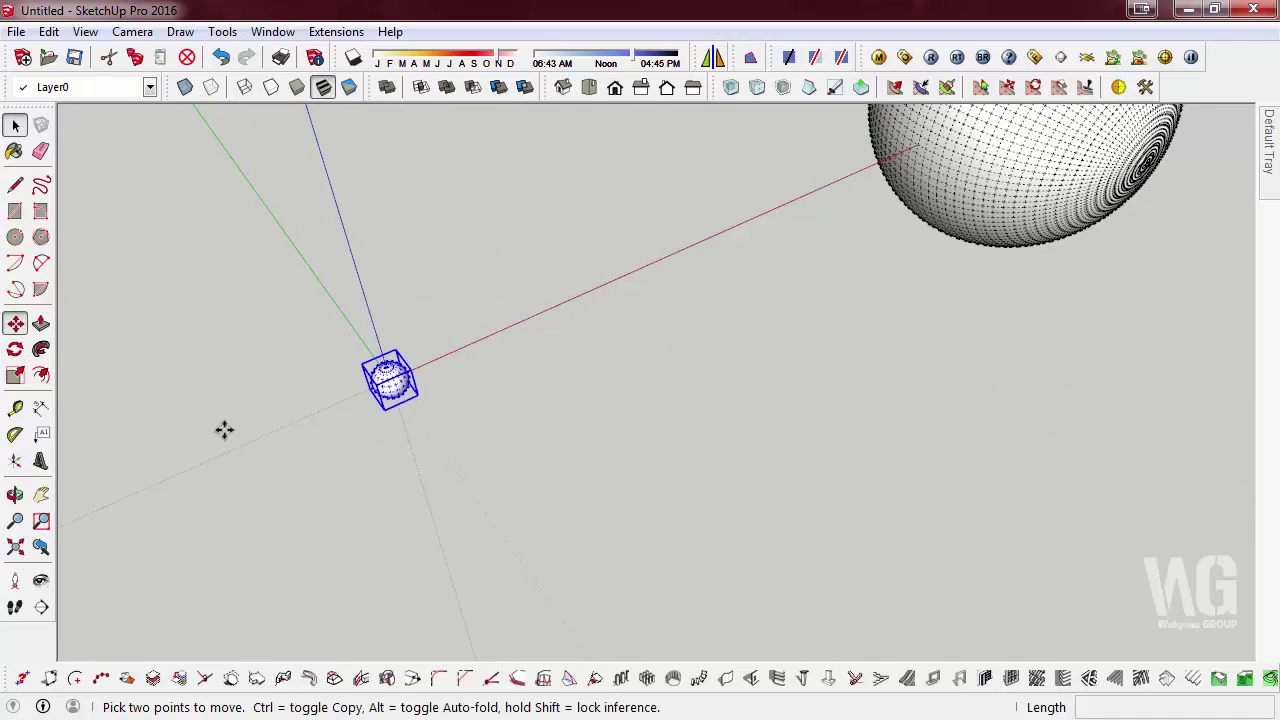
left_click(750, 482)
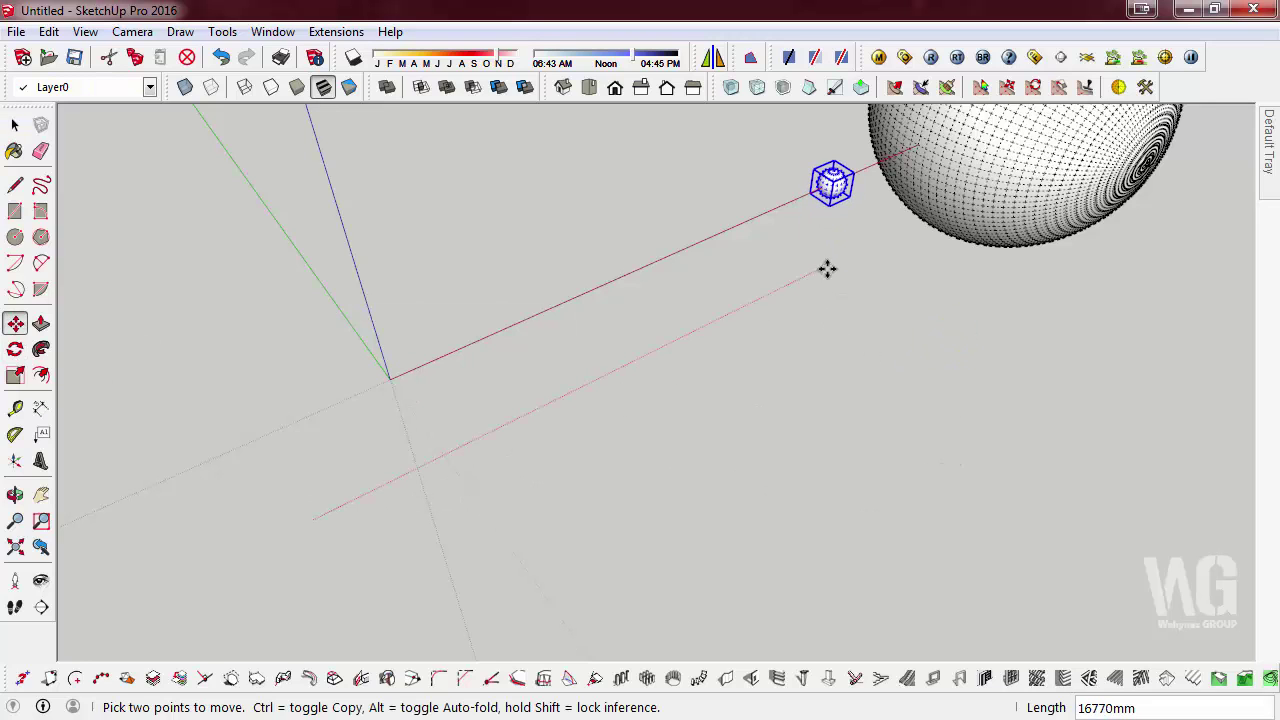
left_click(827, 266)
left_click(15, 124)
left_click(131, 157)
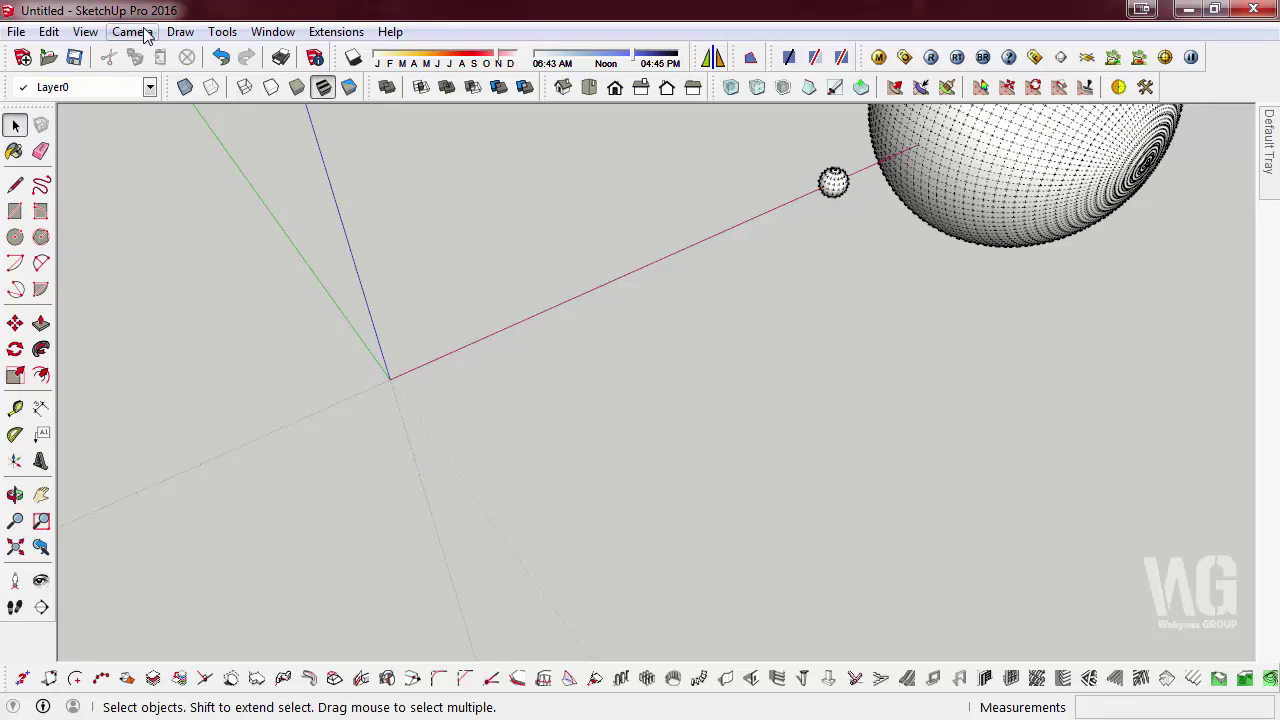
left_click(222, 31)
mouse_move(222, 211)
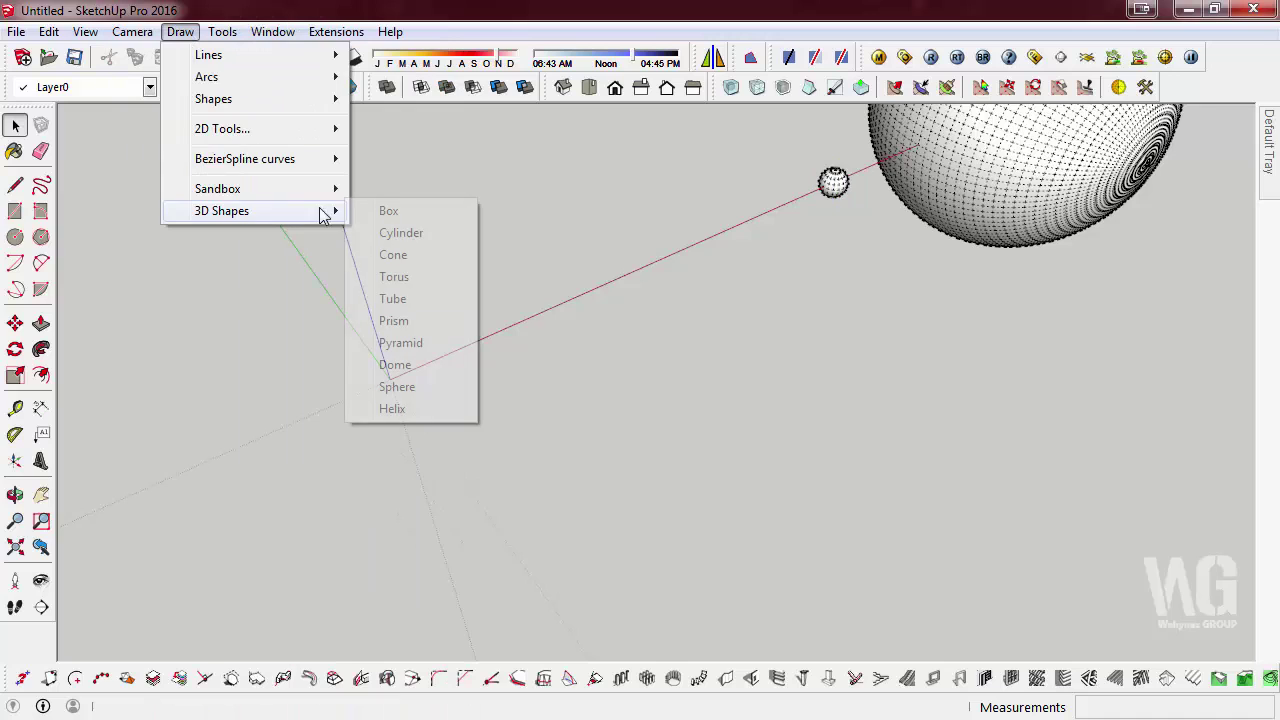
Step: Create a 500mm-radius sphere with 50 segments at the origin
left_click(397, 387)
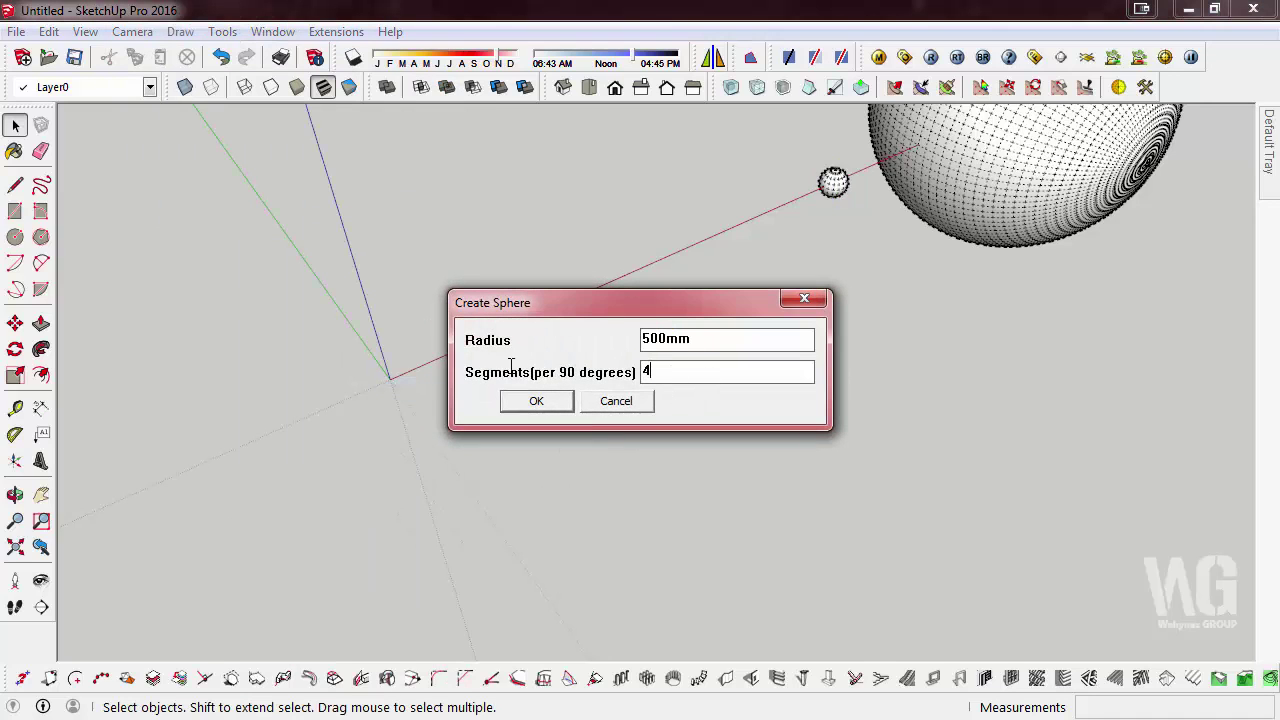
type("0")
left_click(562, 398)
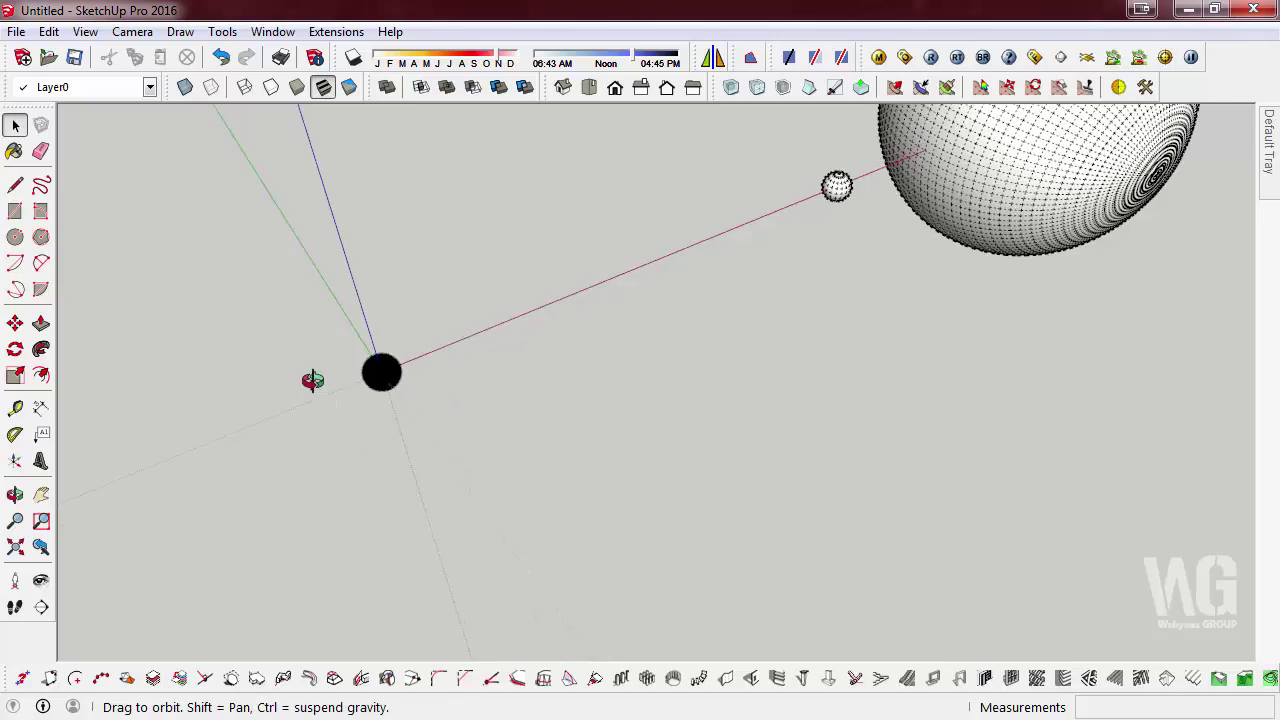
Step: Orbit and zoom toward the dense sphere, briefly turning Hidden Geometry off to see it smooth
middle_click_drag(471, 413, 300, 260)
scroll(300, 200, "up", 3)
scroll(280, 225, "up", 2)
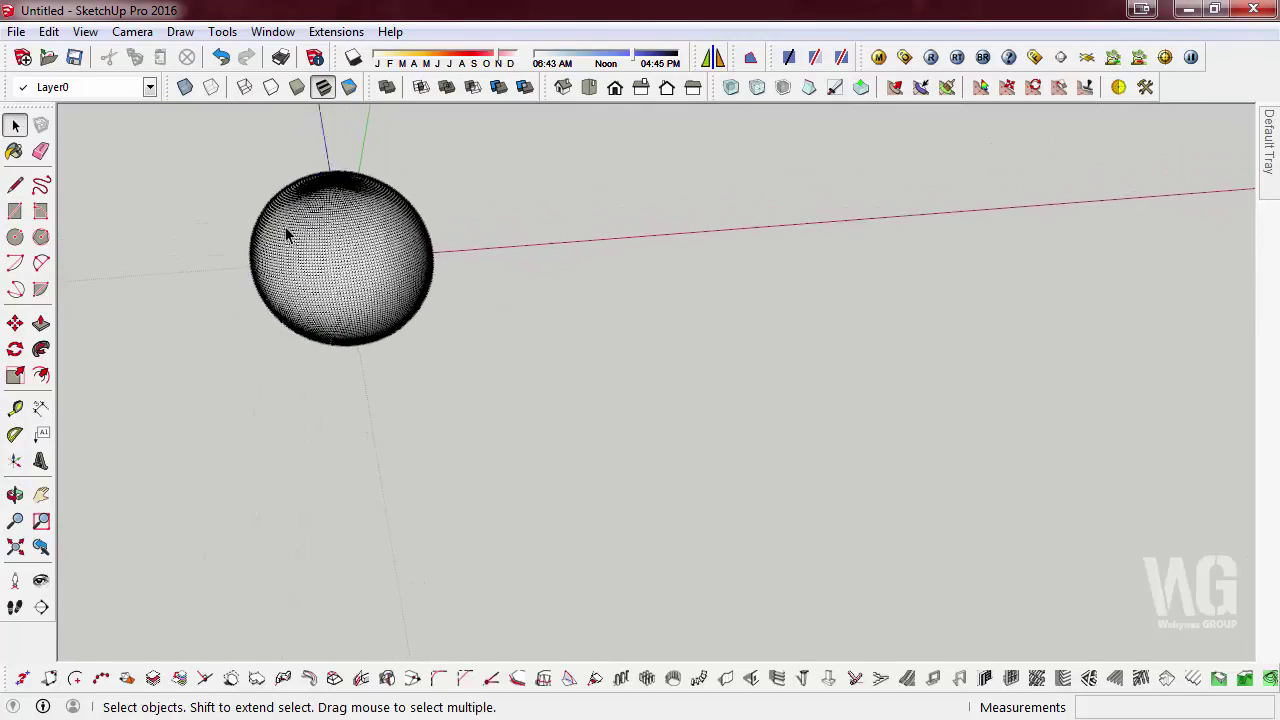
scroll(286, 234, "up", 2)
scroll(290, 230, "up", 2)
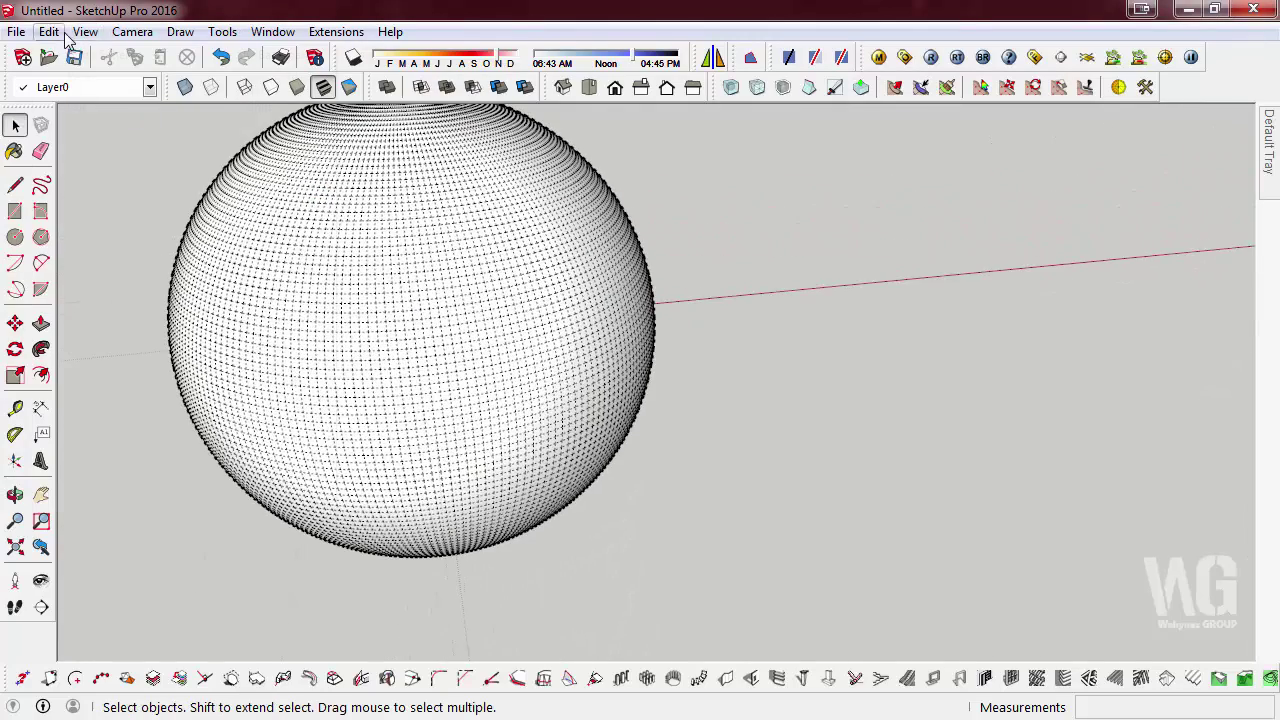
left_click(85, 31)
left_click(148, 106)
middle_click_drag(436, 316, 360, 240)
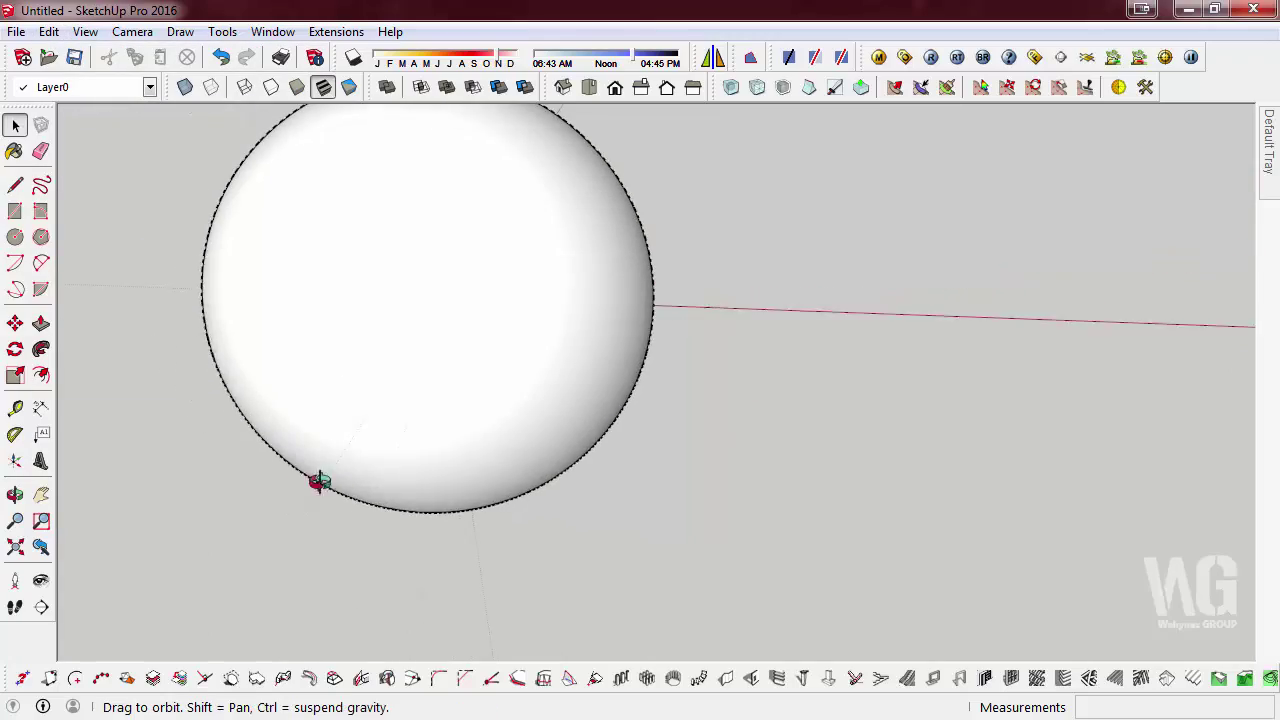
Step: Turn View > Hidden Geometry back on and zoom out until the whole faceted sphere shows
left_click(85, 31)
left_click(148, 106)
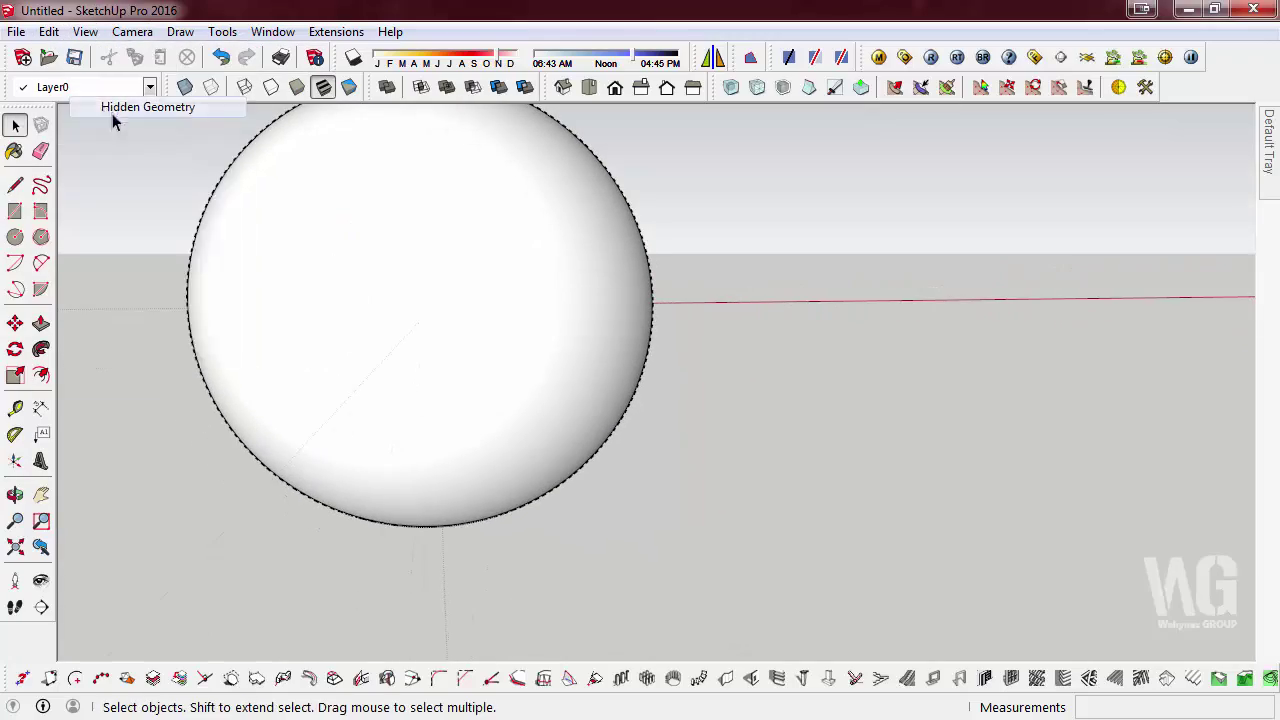
middle_click_drag(457, 323, 434, 311)
scroll(418, 296, "up", 3)
scroll(520, 437, "down", 2)
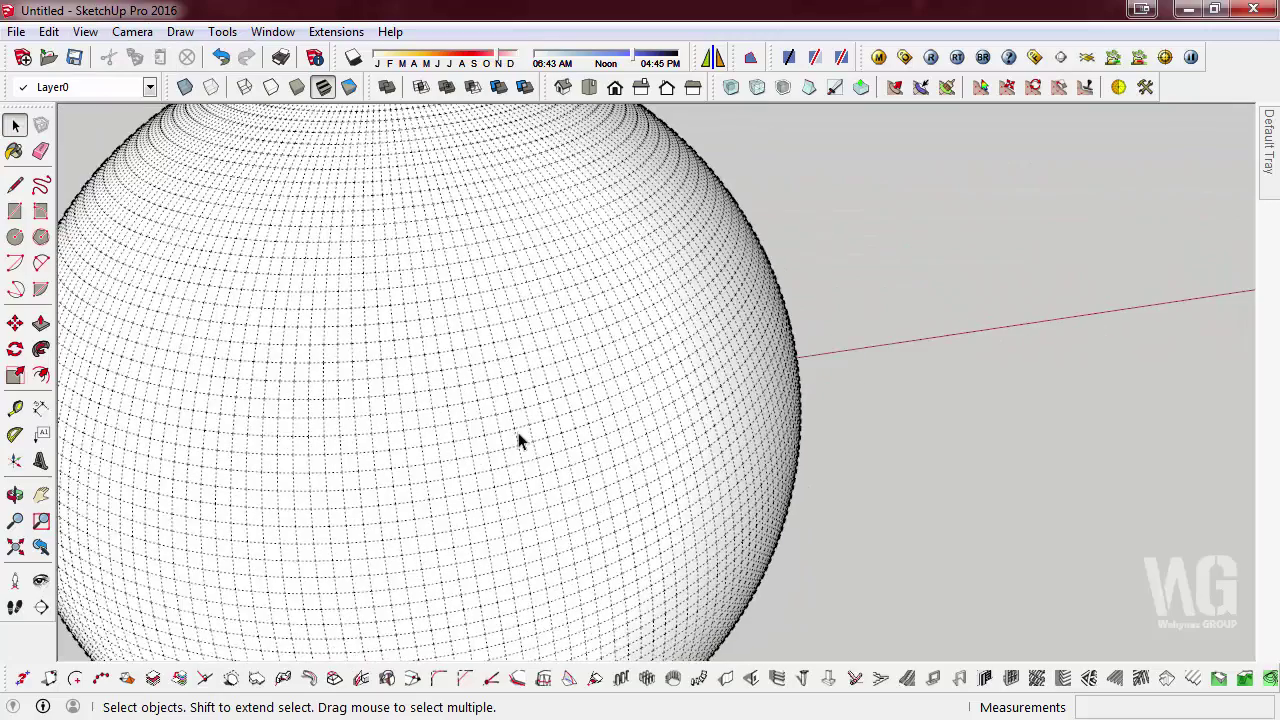
scroll(574, 400, "down", 3)
scroll(580, 386, "down", 2)
scroll(575, 287, "down", 1)
scroll(420, 293, "down", 2)
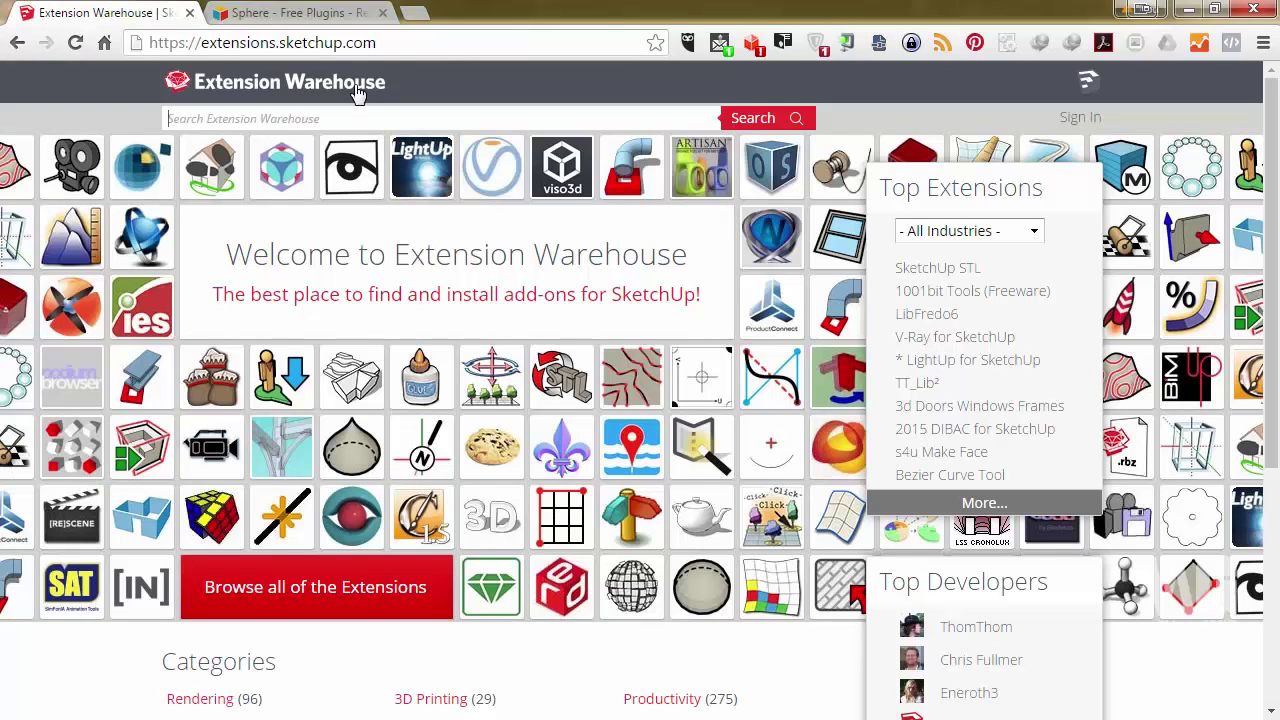
Step: Search the Extension Warehouse for 'shape'
type("shape")
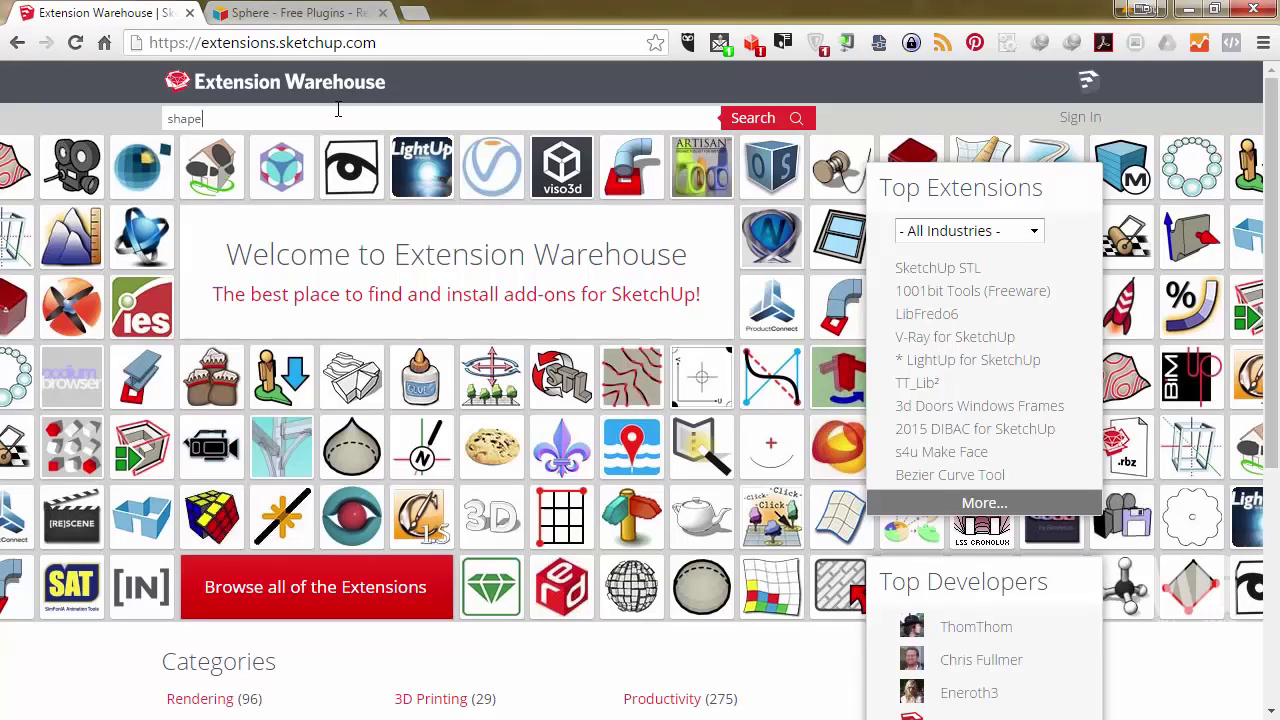
key("Return")
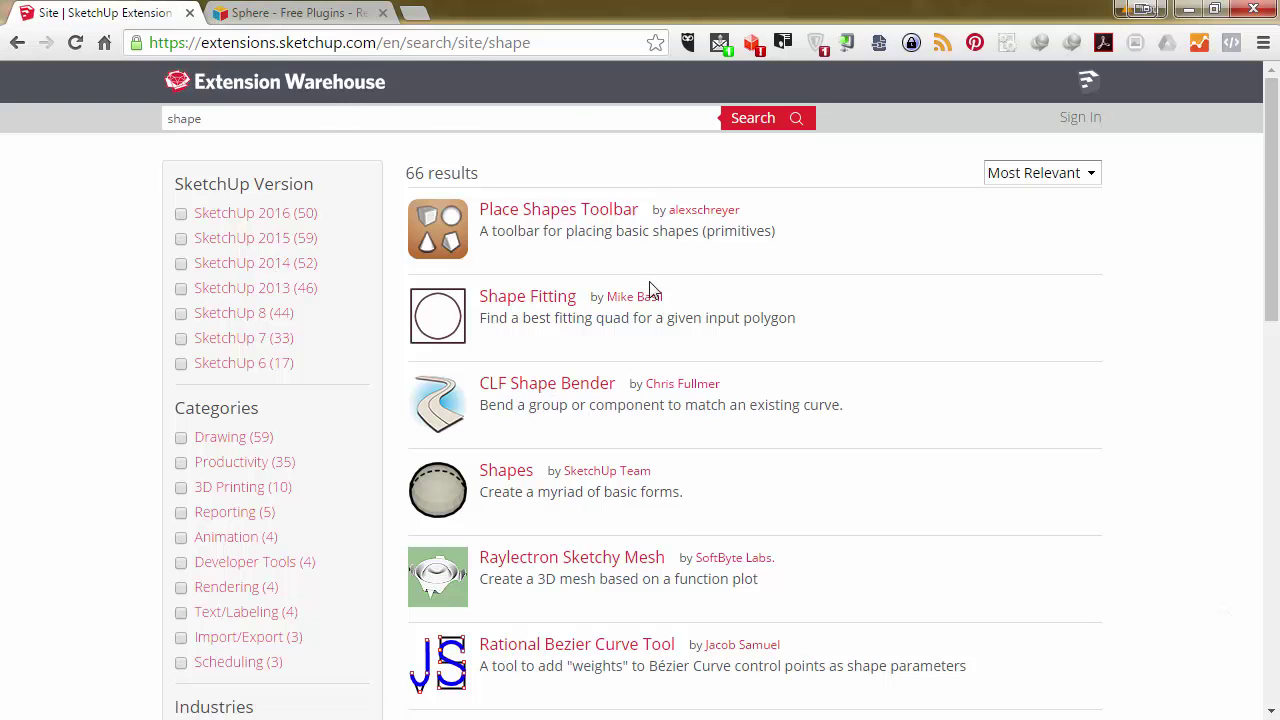
Step: Open the Shapes and Place Shapes Toolbar extension pages in new browser tabs
scroll(609, 494, "down", 4)
scroll(563, 498, "up", 4)
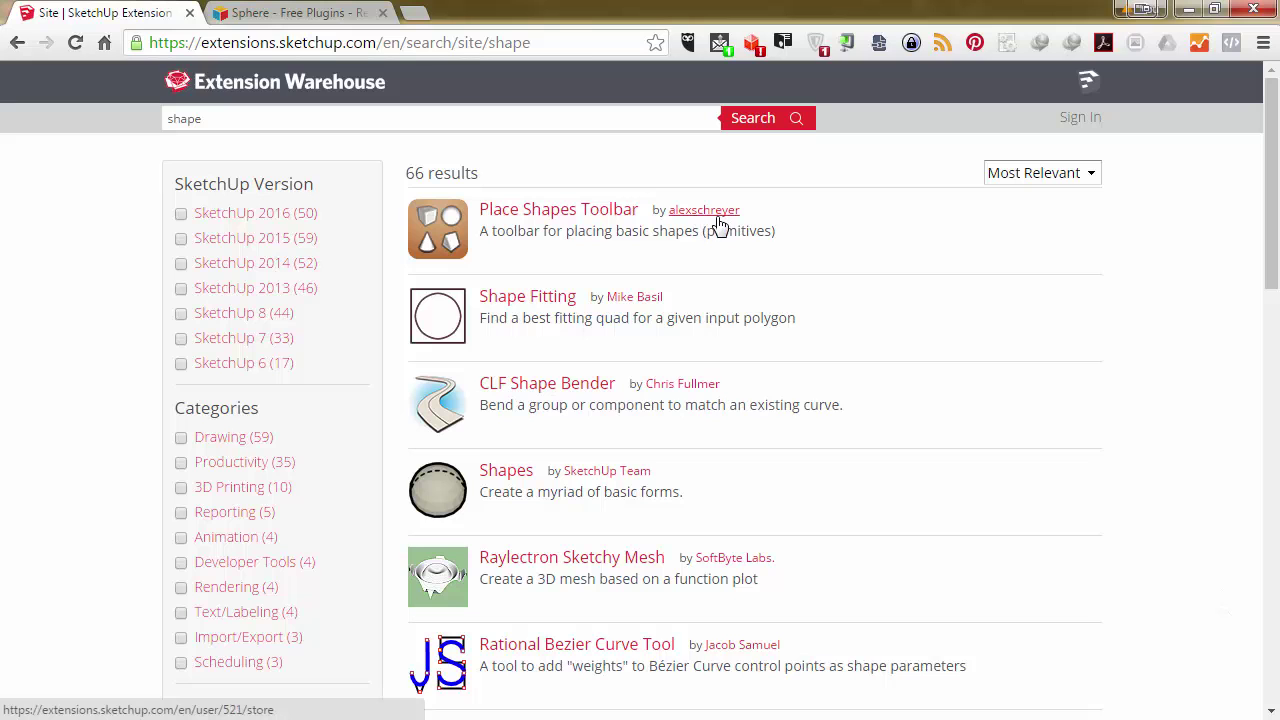
scroll(560, 345, "down", 2)
middle_click(500, 275)
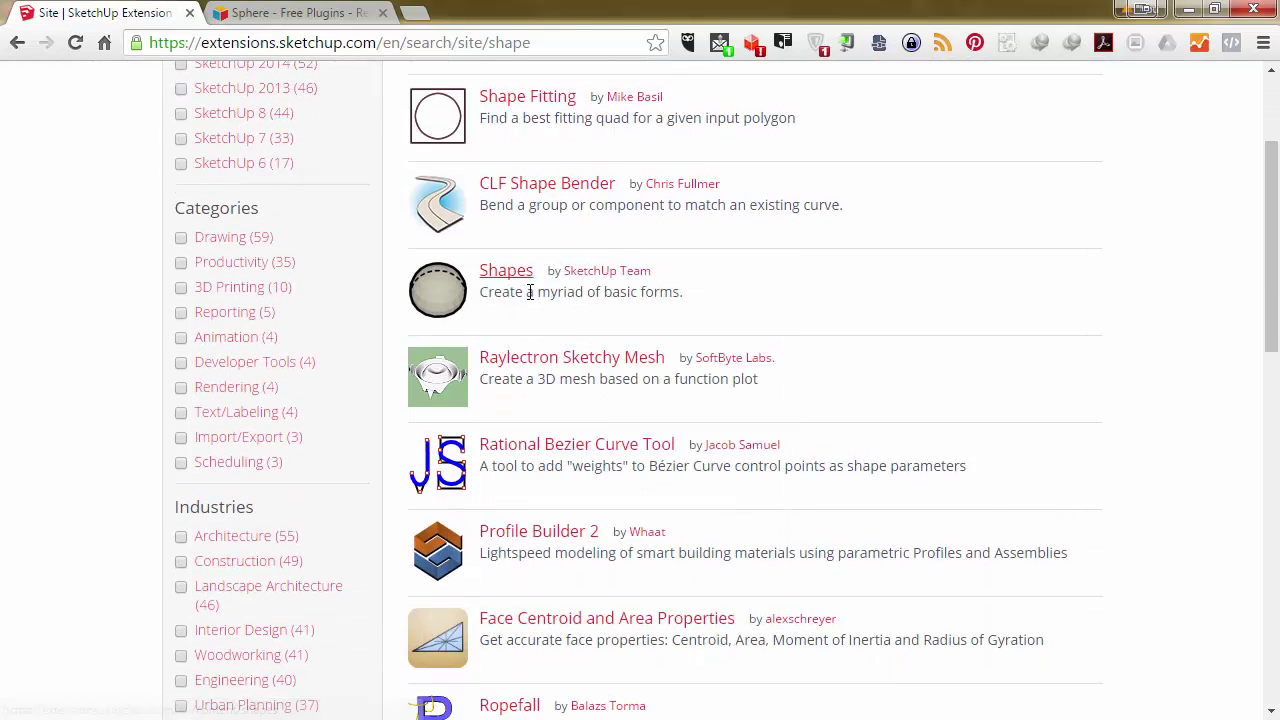
scroll(500, 290, "up", 2)
right_click(520, 222)
left_click(565, 232)
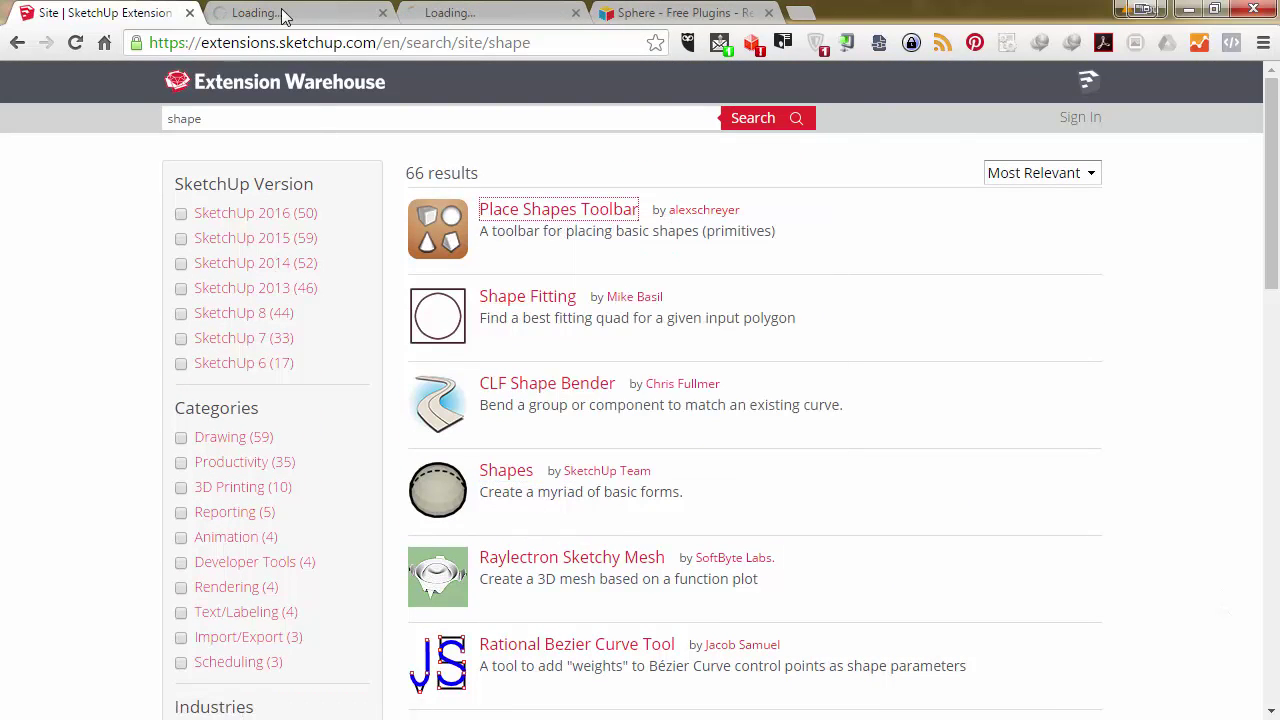
left_click(450, 12)
Step: Review the Sphere plugin, Place Shapes Toolbar and Shapes pages, then return to SketchUp's Draw menu
left_click(660, 10)
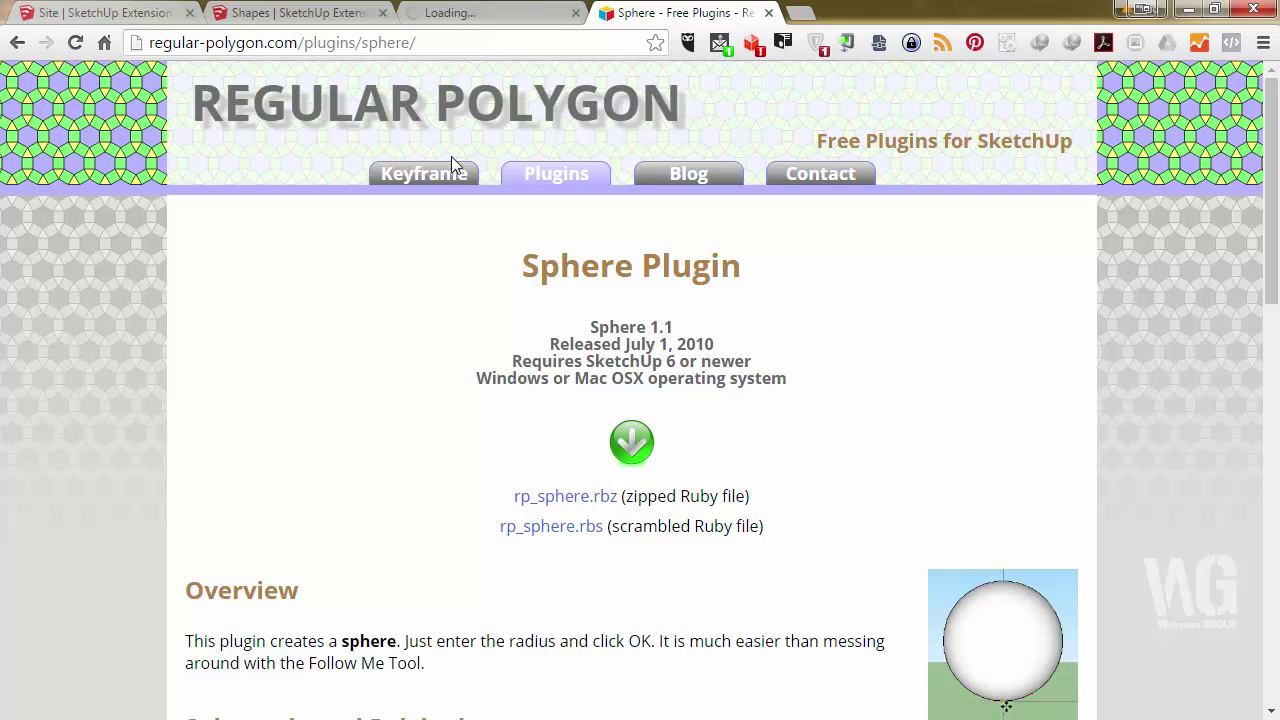
scroll(566, 411, "down", 4)
scroll(566, 411, "down", 2)
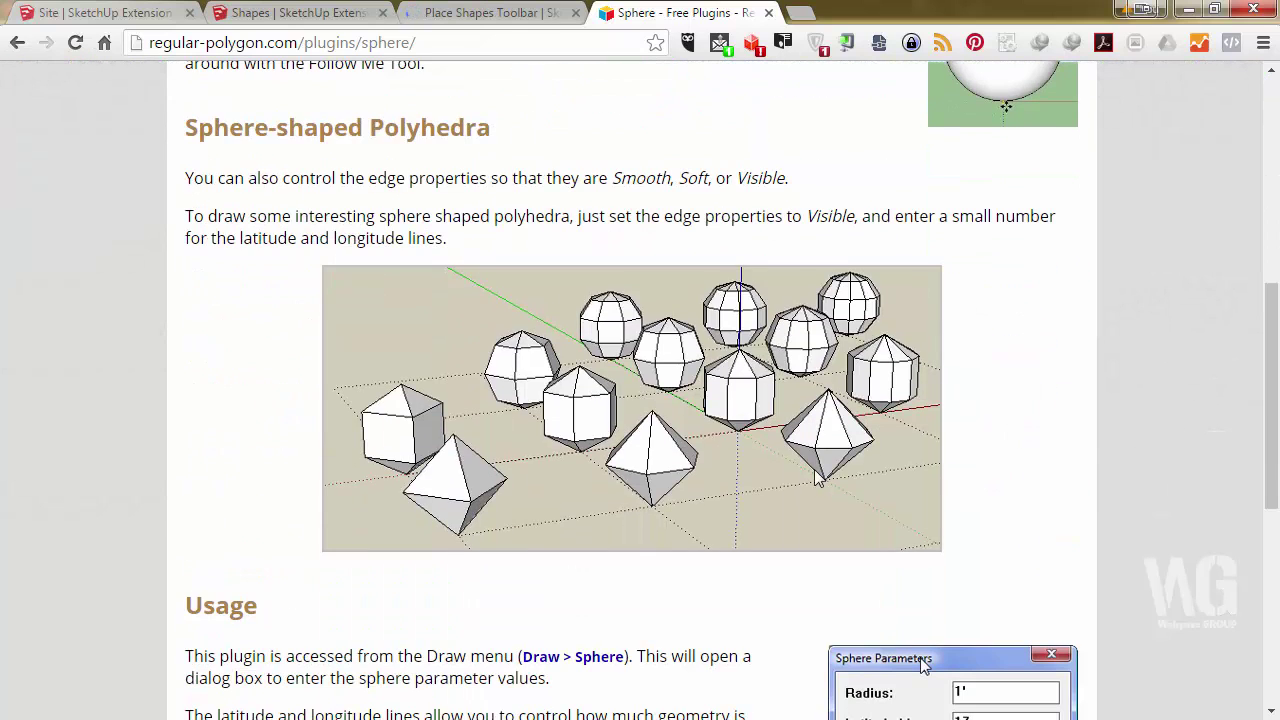
scroll(690, 470, "down", 4)
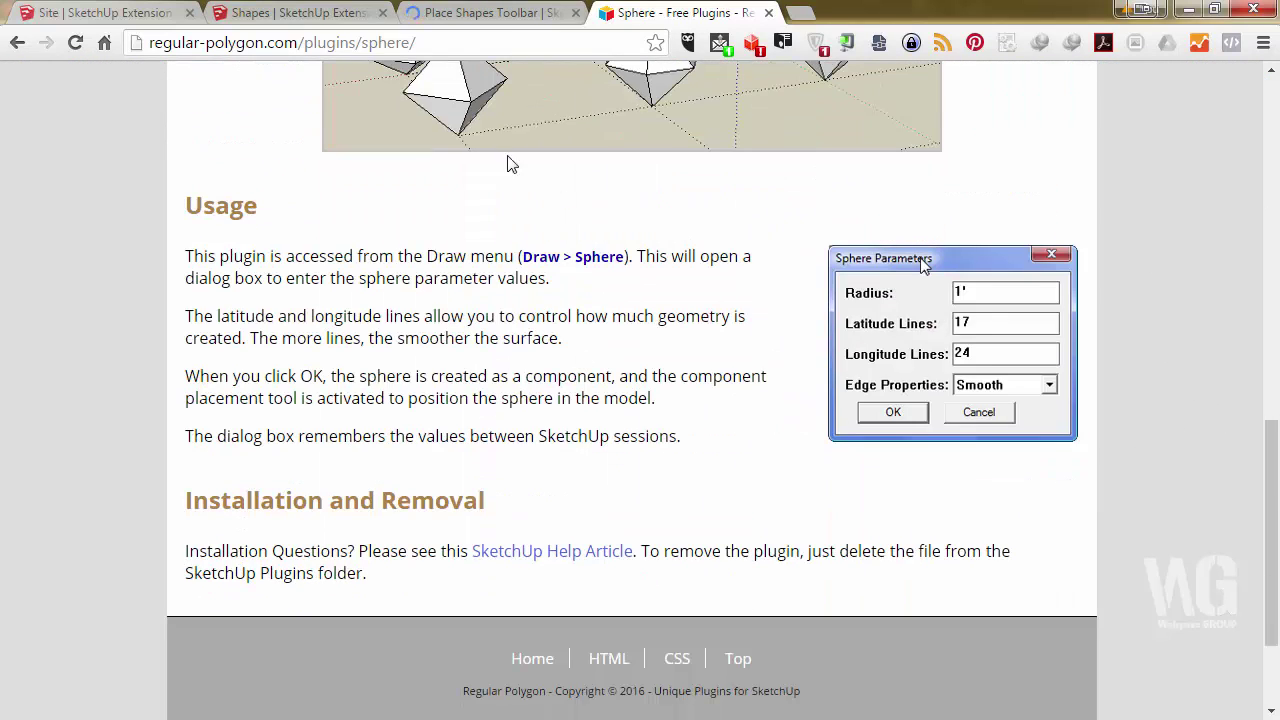
left_click(460, 10)
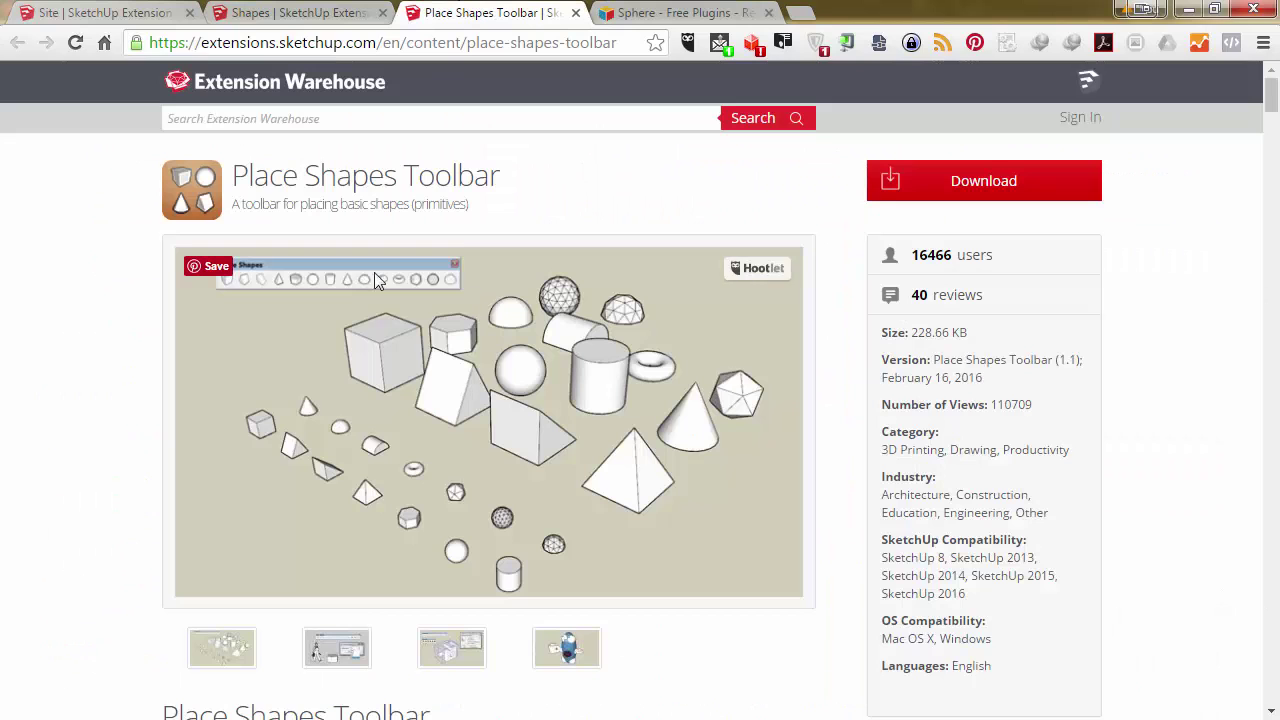
scroll(525, 370, "down", 1)
scroll(518, 393, "down", 4)
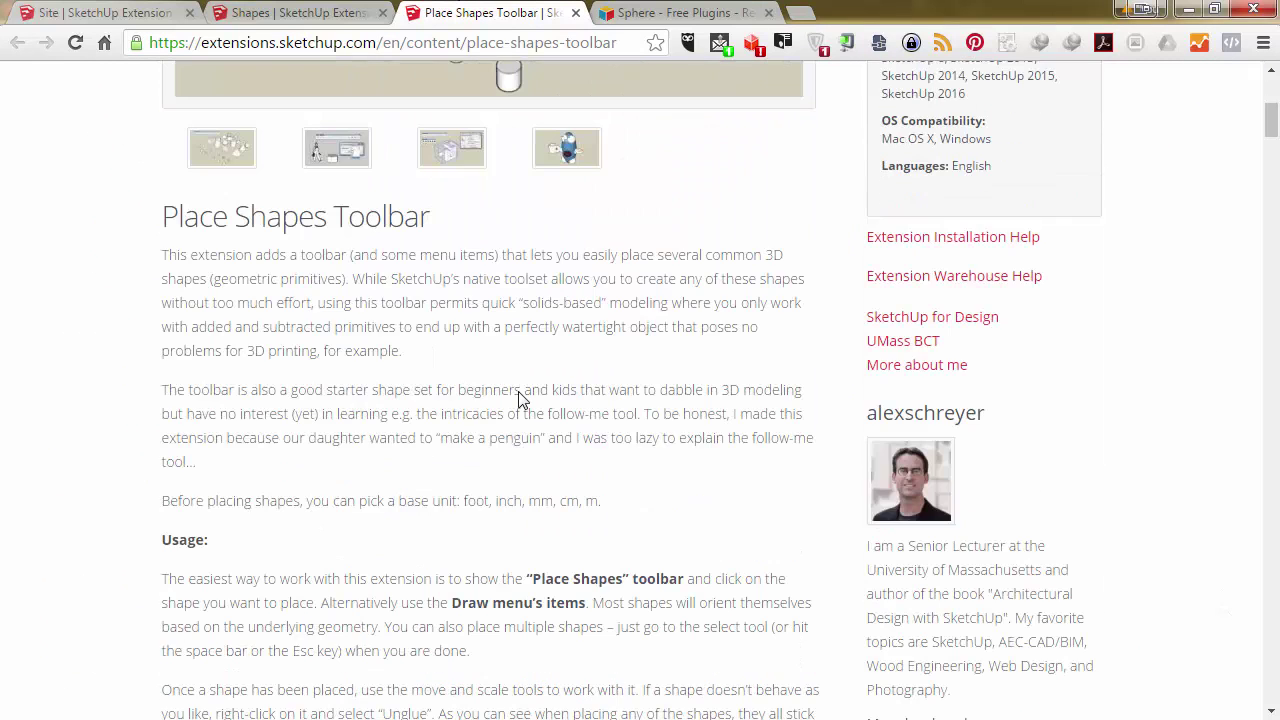
left_click(281, 10)
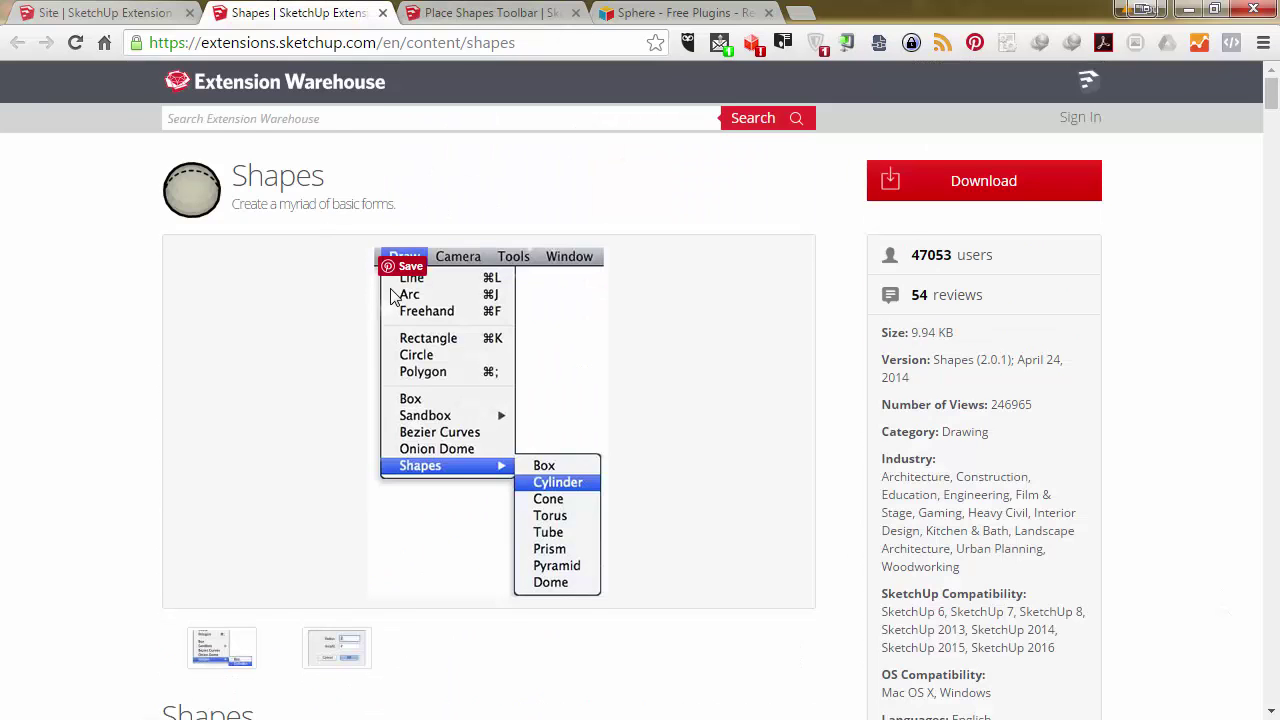
scroll(393, 297, "down", 5)
scroll(392, 289, "up", 4)
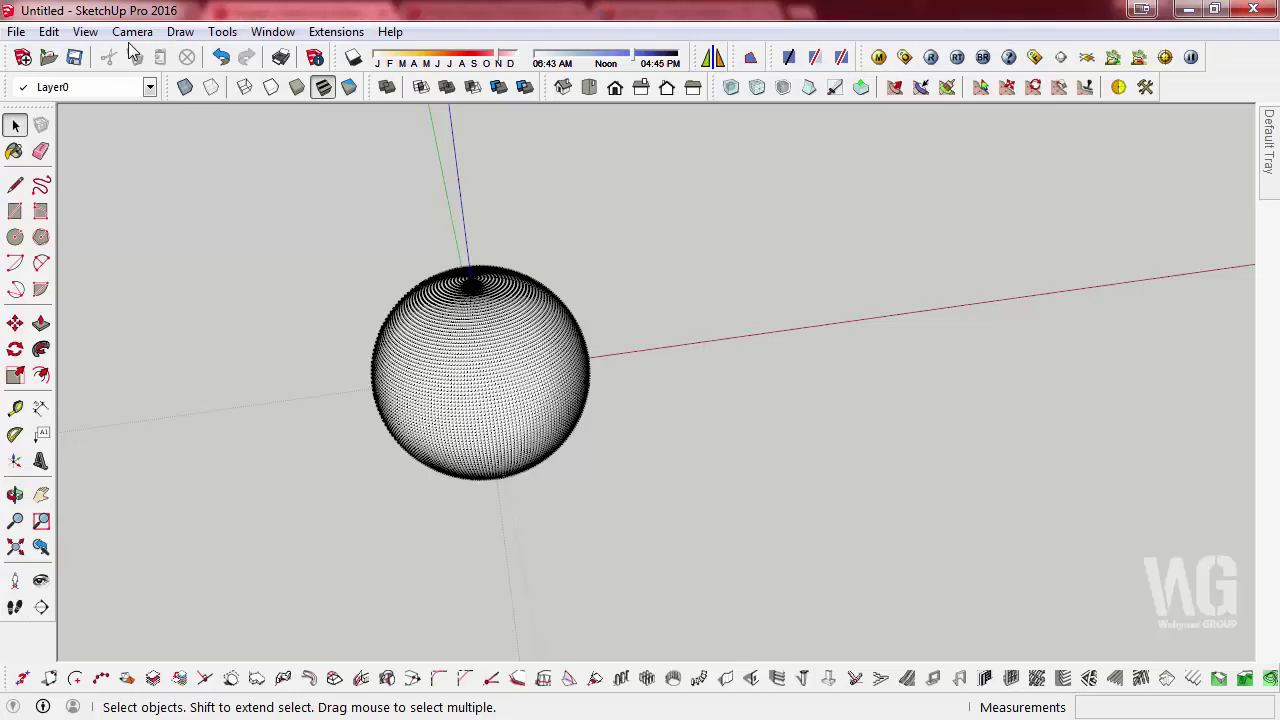
left_click(132, 32)
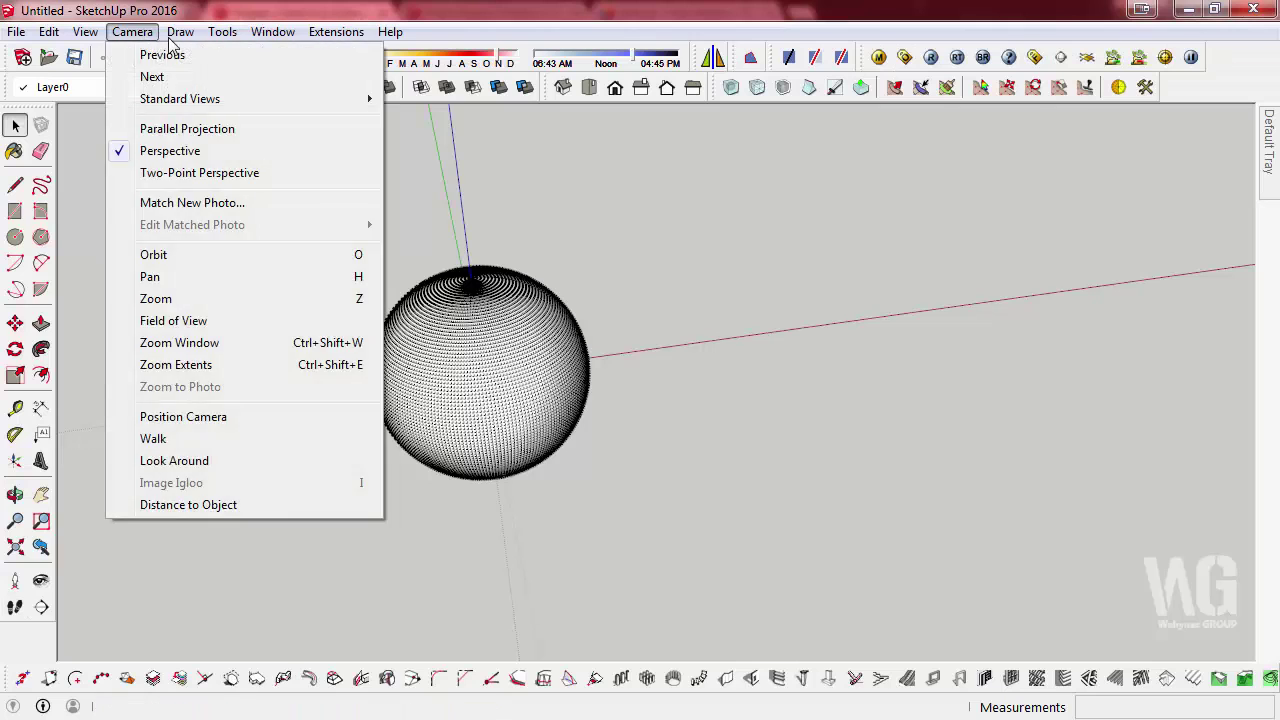
mouse_move(222, 211)
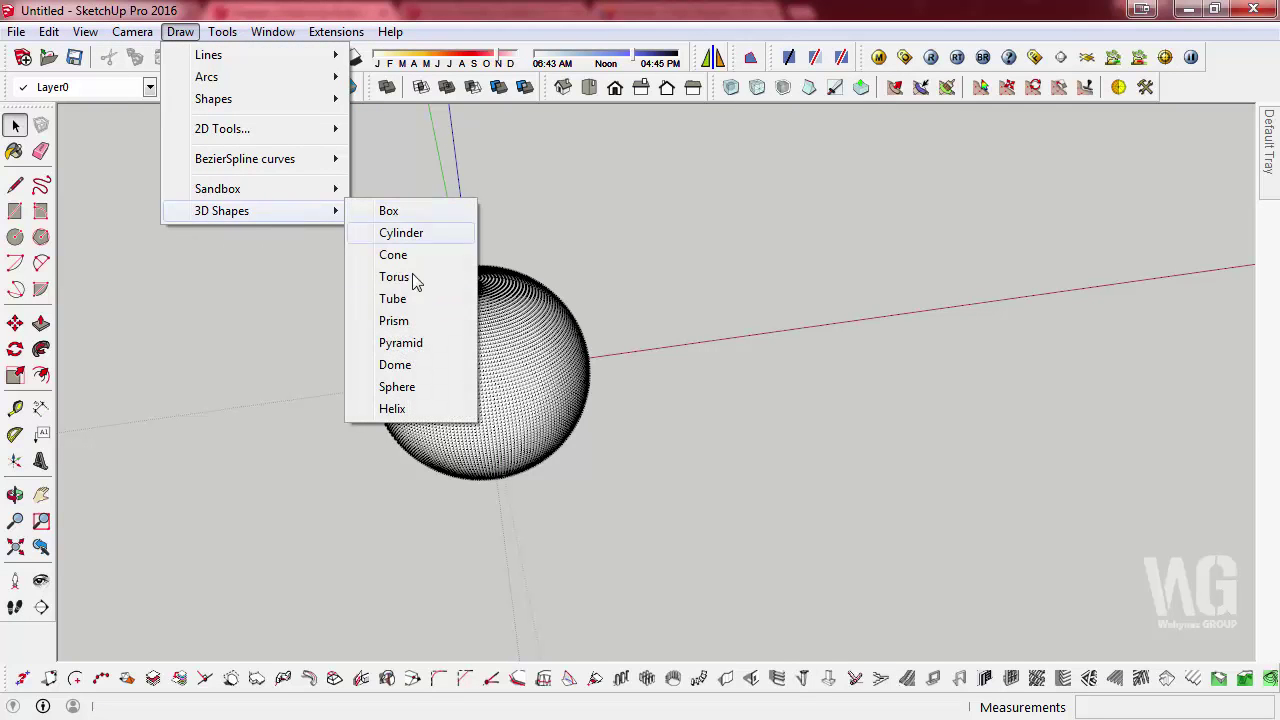
Step: Add a default helix, then move the sphere about 3240mm along the red axis
left_click(392, 409)
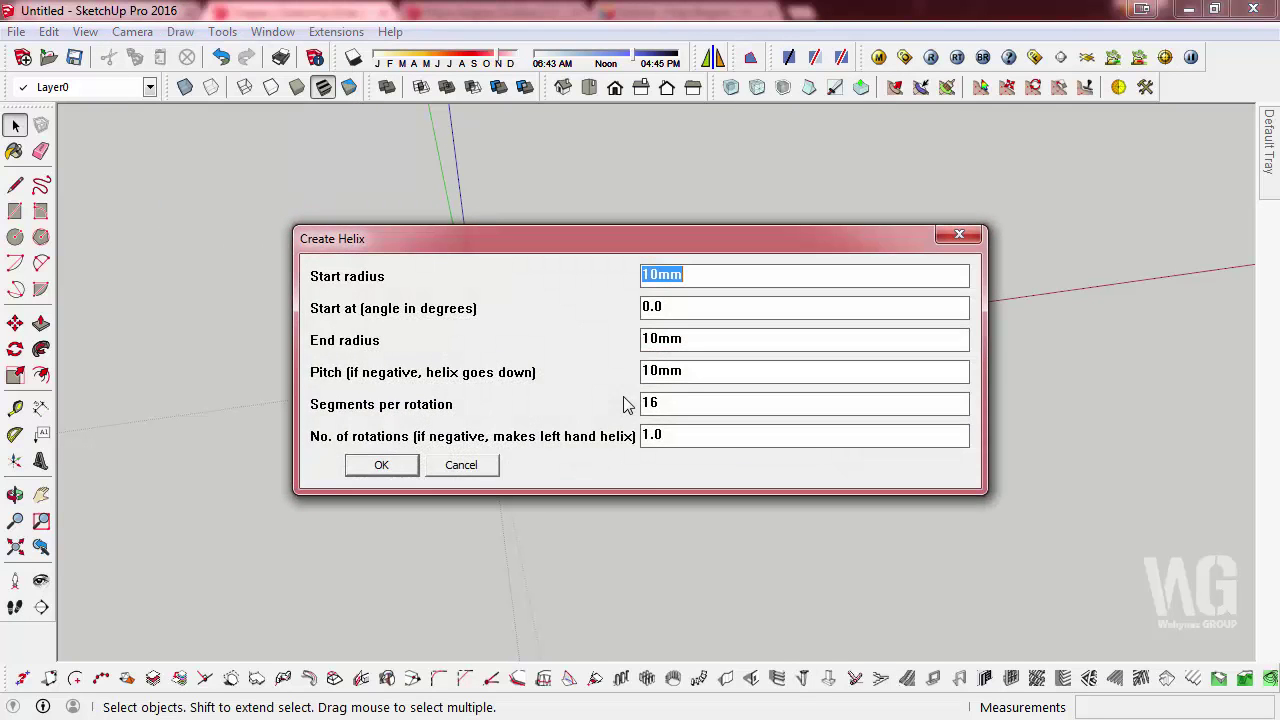
left_click(381, 465)
left_click_drag(243, 185, 798, 584)
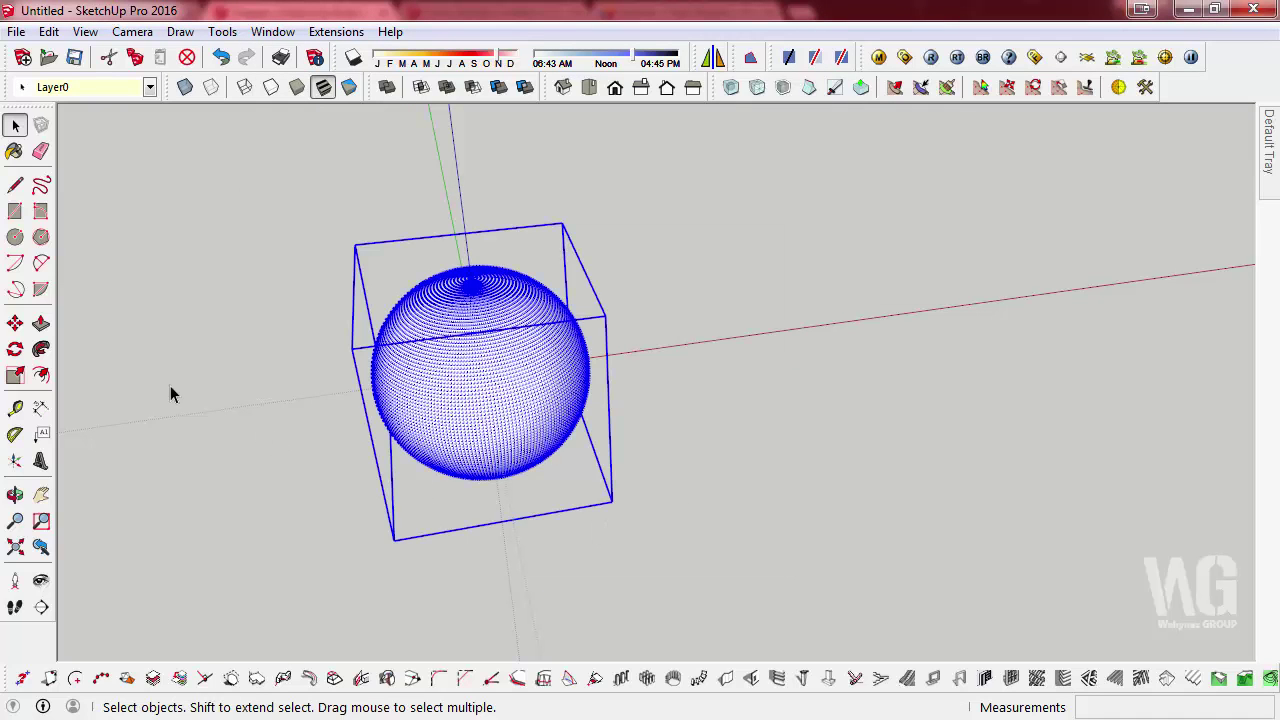
left_click(15, 323)
left_click(434, 556)
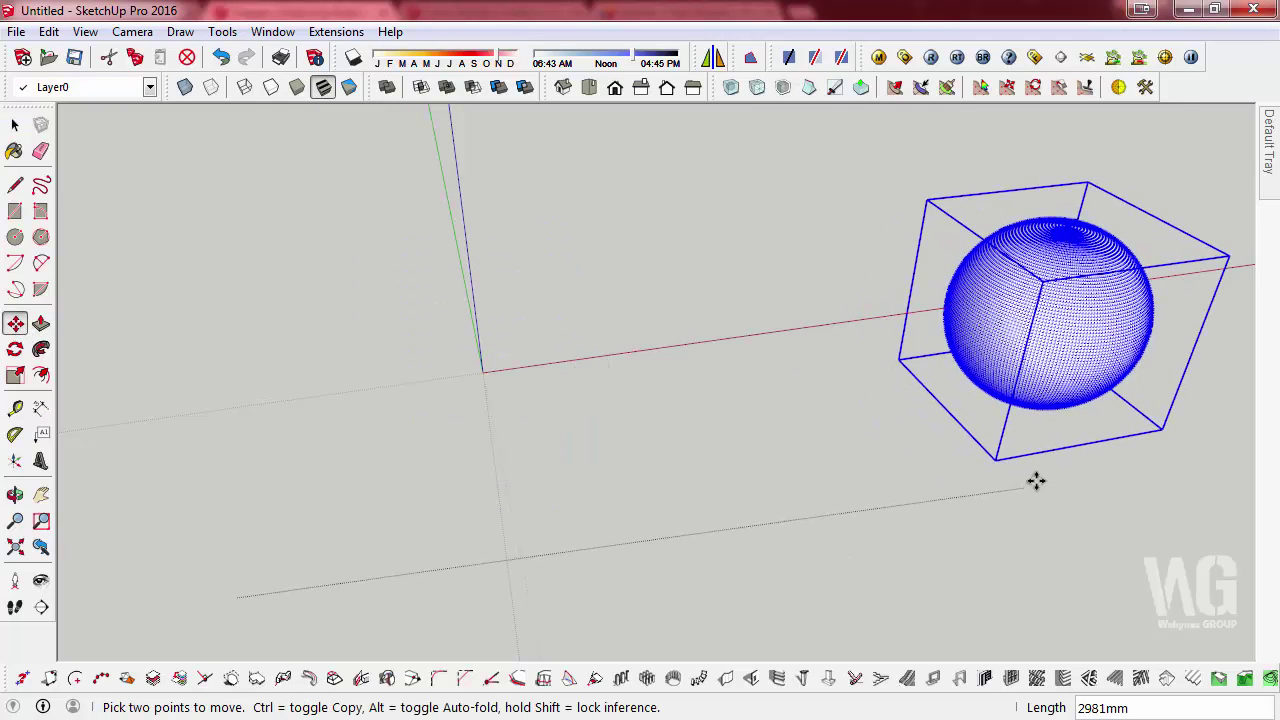
left_click(1060, 449)
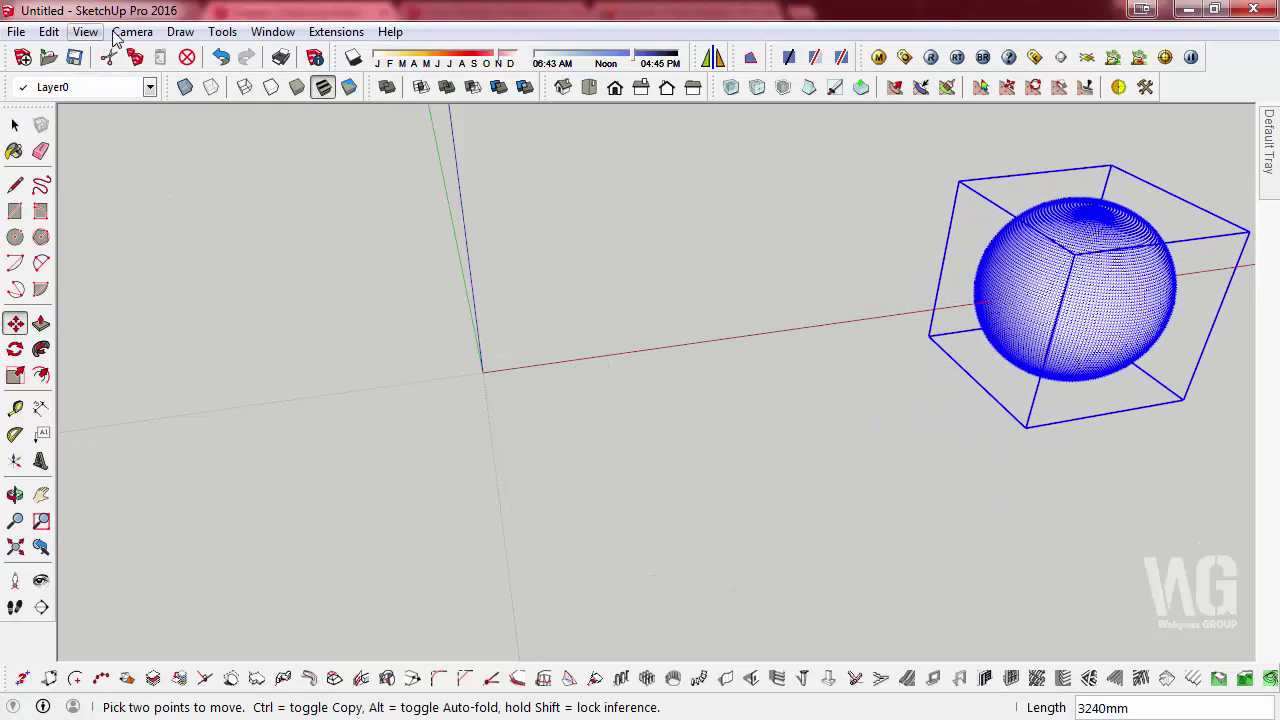
Step: Create another default helix at the origin, select it, and orbit to bring the sphere back
left_click(181, 32)
mouse_move(222, 211)
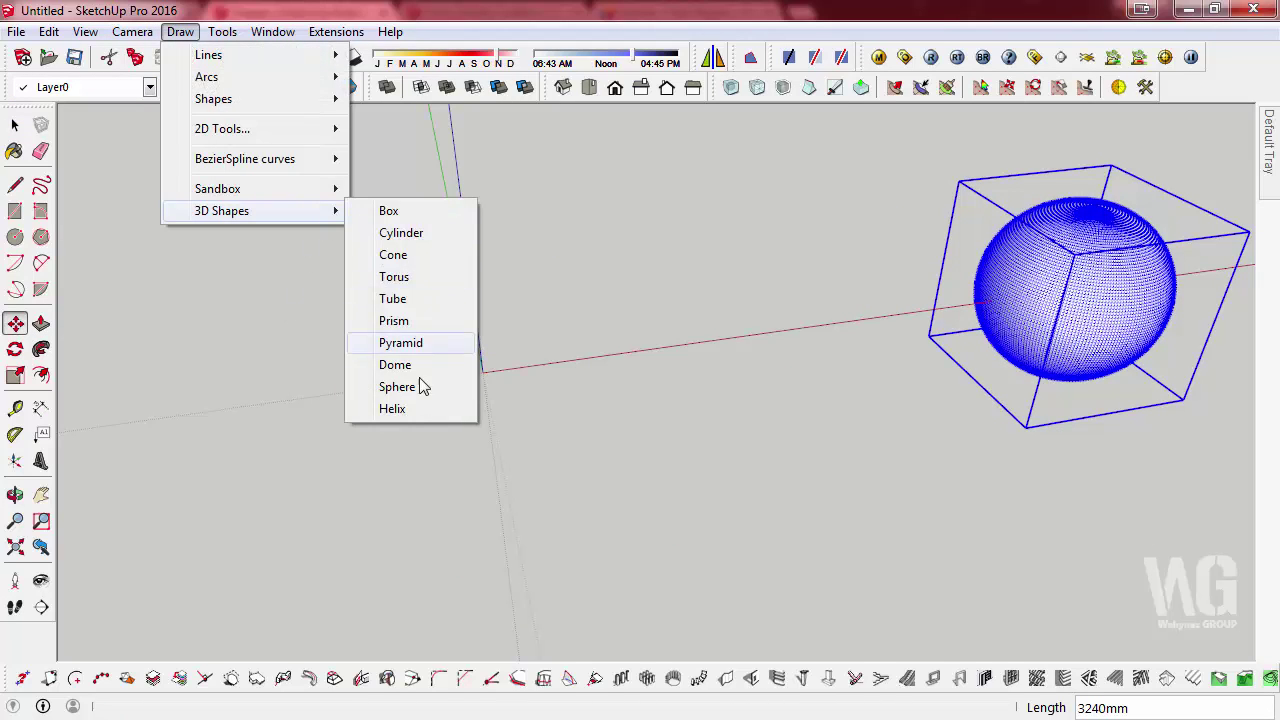
left_click(440, 409)
left_click(373, 465)
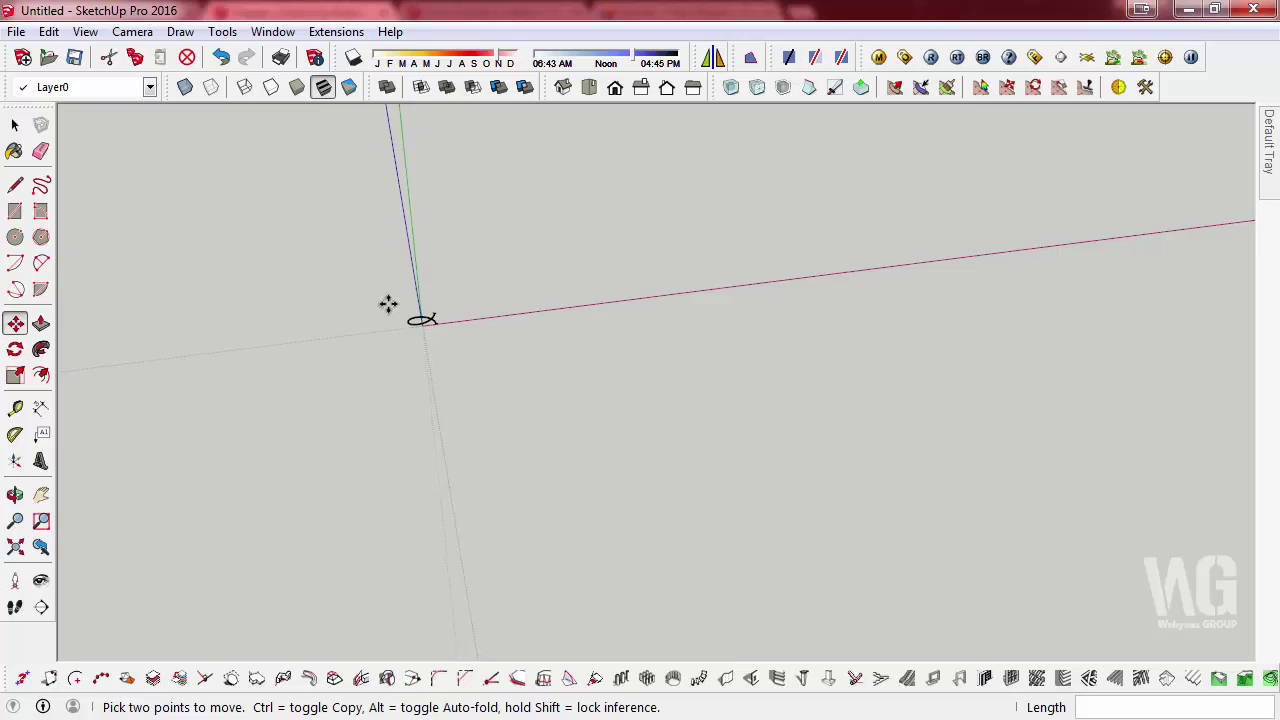
scroll(437, 329, "up", 3)
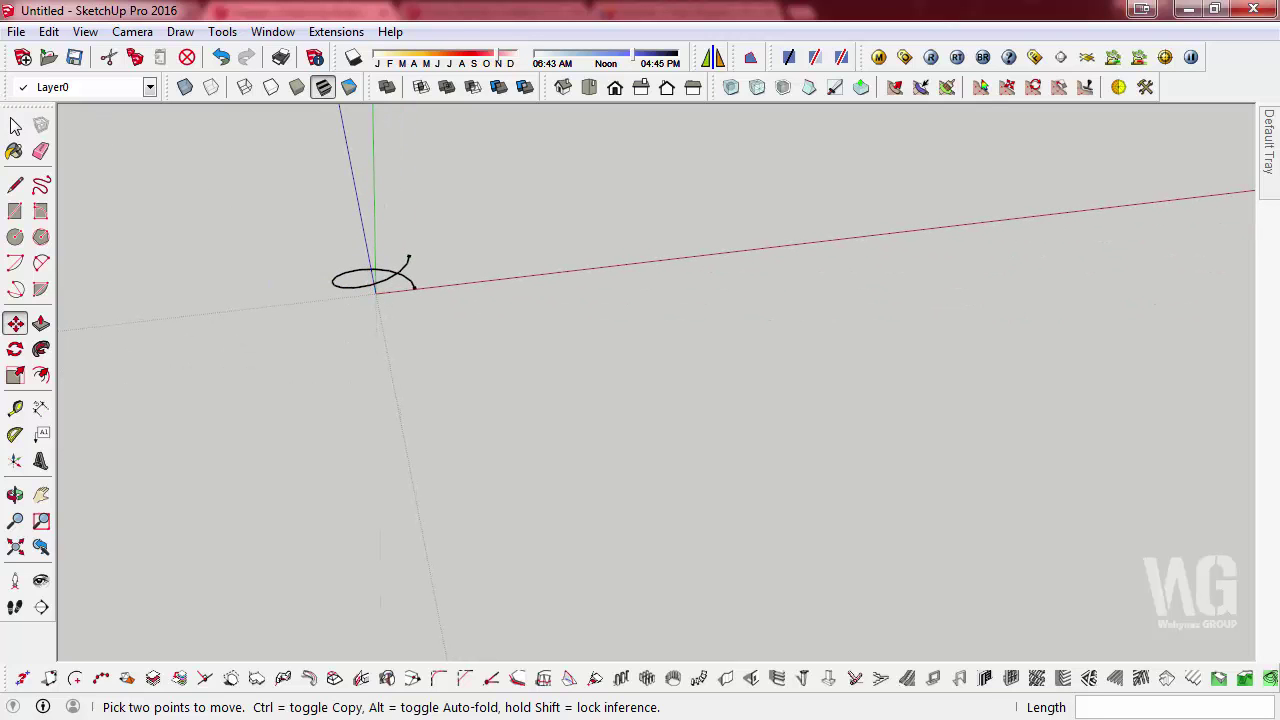
left_click(15, 124)
mouse_move(502, 391)
middle_mouse_down()
mouse_move(494, 117)
mouse_move(489, 331)
mouse_move(401, 293)
middle_mouse_up()
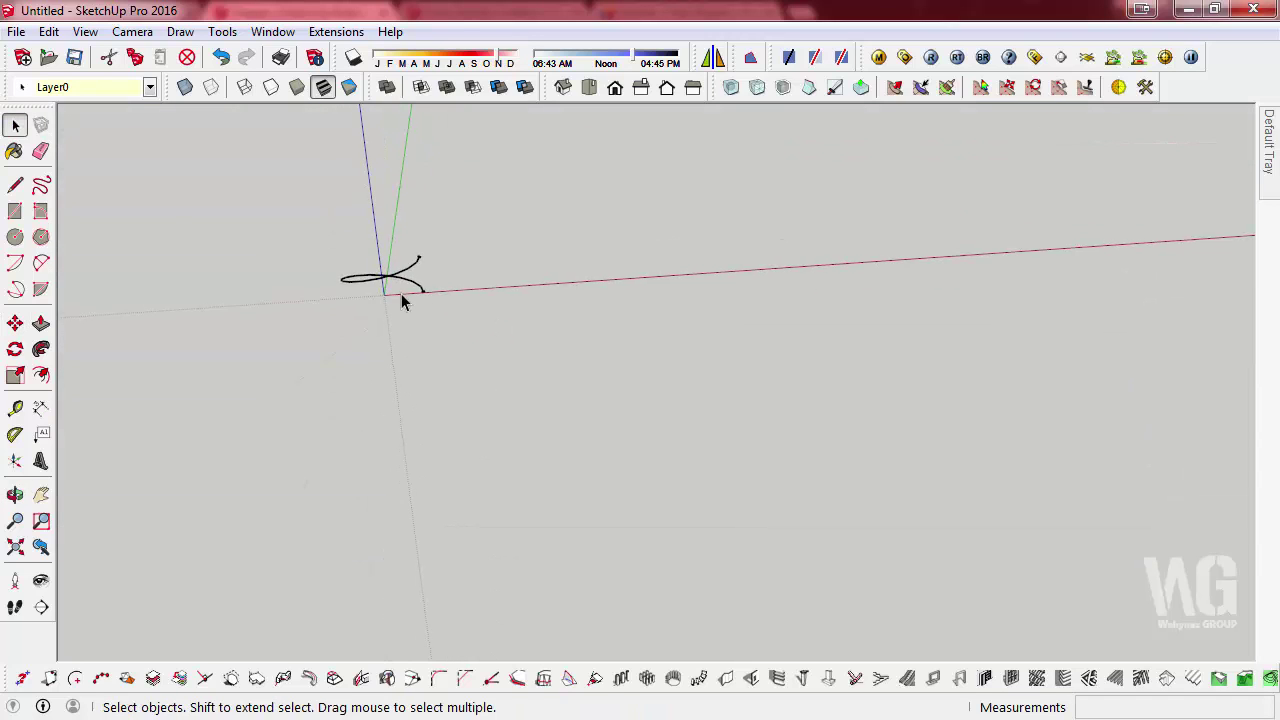
left_click(409, 271)
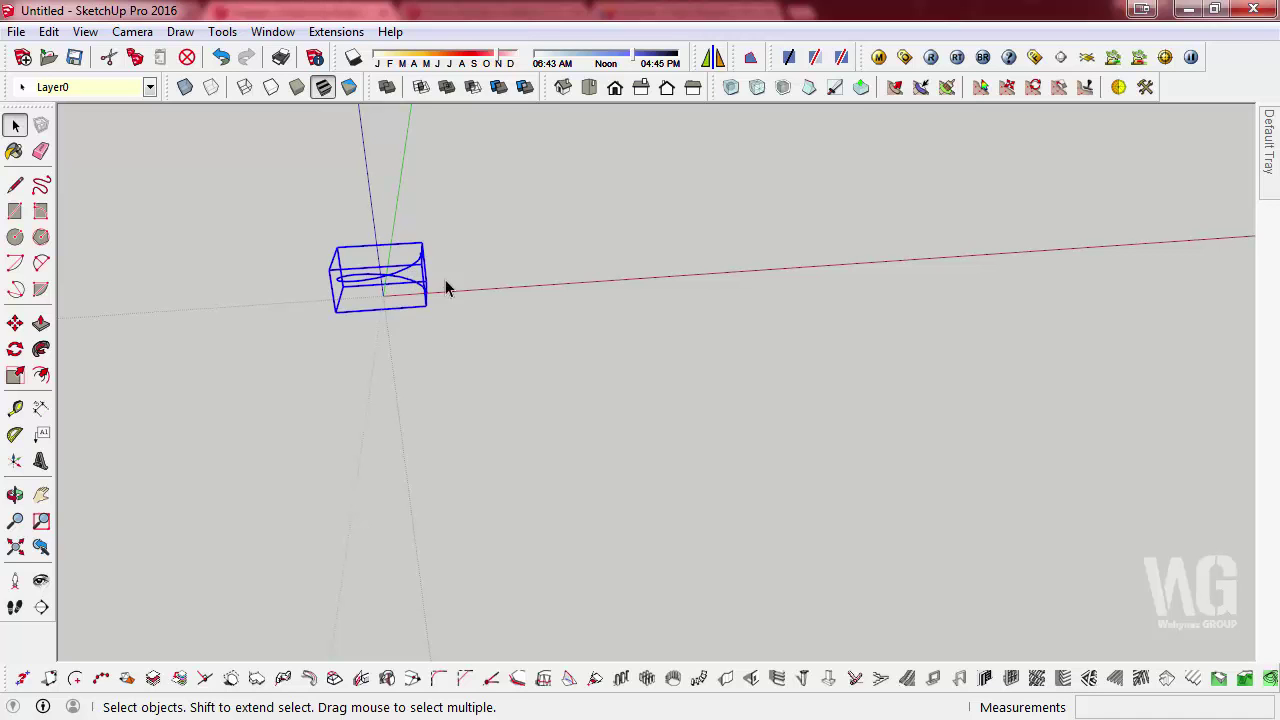
mouse_move(529, 314)
middle_mouse_down()
mouse_move(340, 365)
mouse_move(398, 412)
middle_mouse_up()
scroll(398, 412, "down", 3)
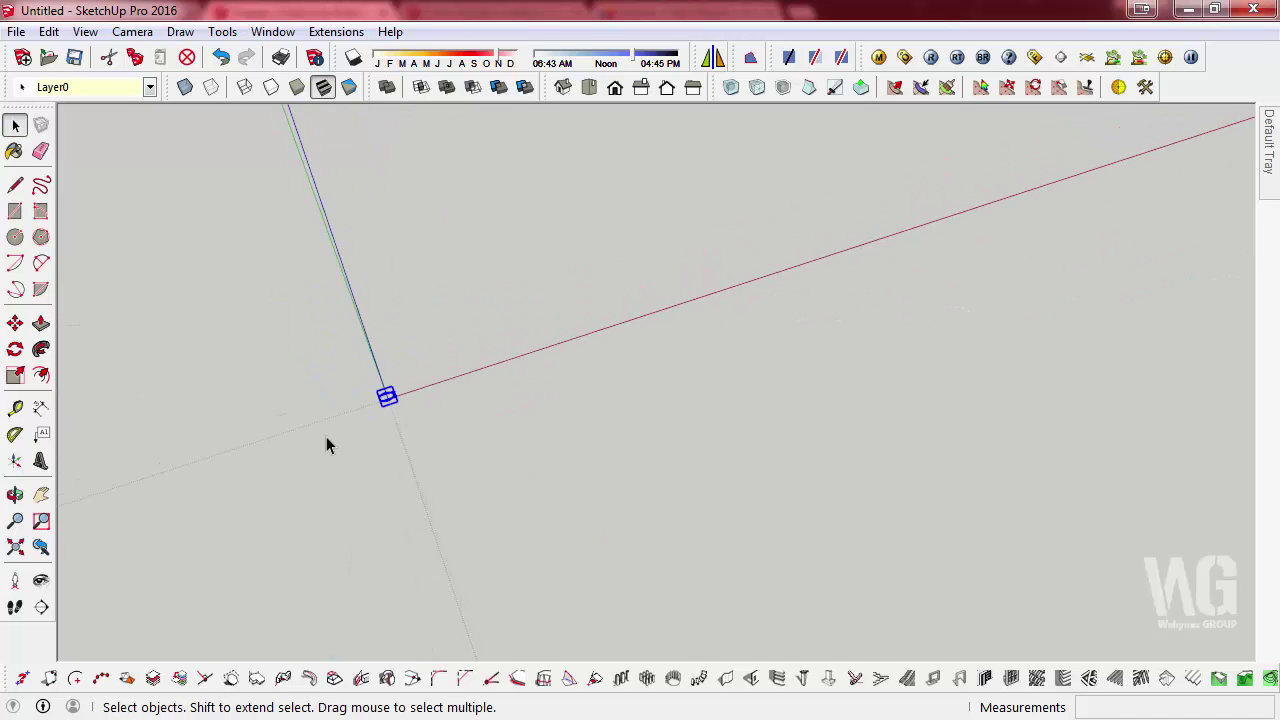
mouse_move(307, 408)
middle_mouse_down()
mouse_move(475, 434)
mouse_move(762, 389)
mouse_move(452, 379)
mouse_move(597, 373)
mouse_move(303, 394)
middle_mouse_up()
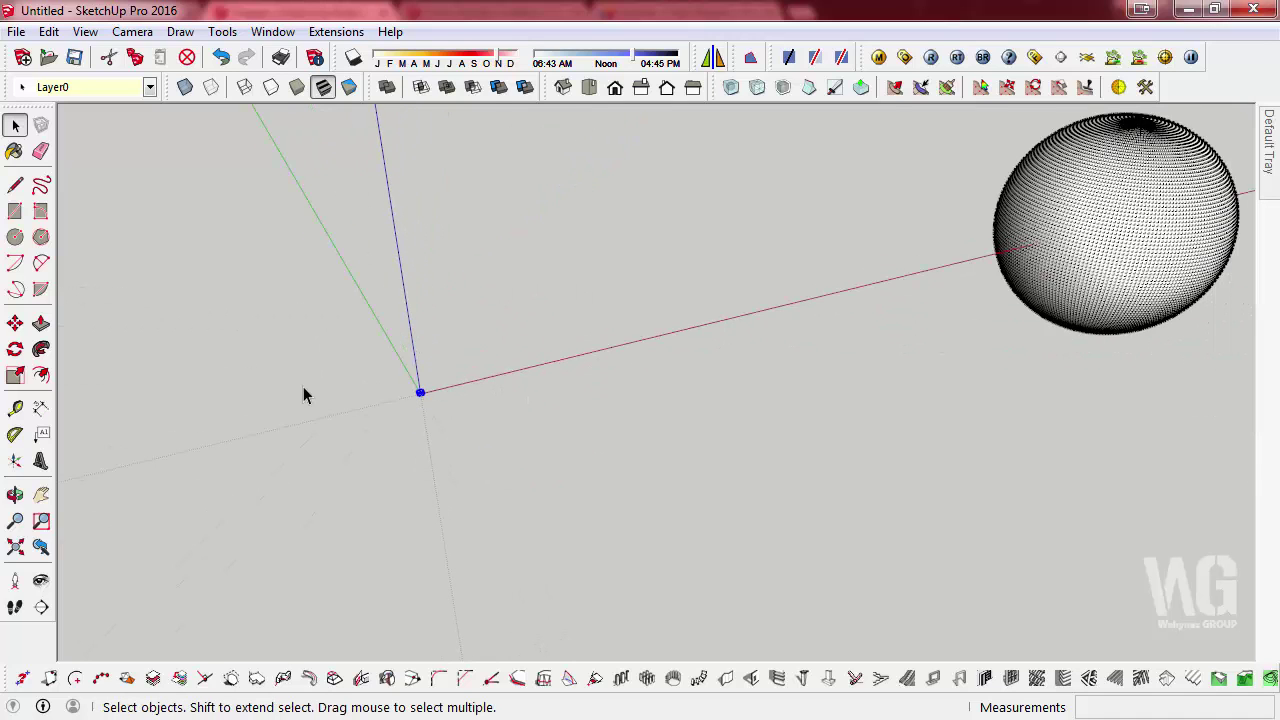
Step: Check the Extensions preferences, then float the VfS: Main Toolbar over the canvas
scroll(334, 397, "down", 3)
scroll(207, 351, "down", 2)
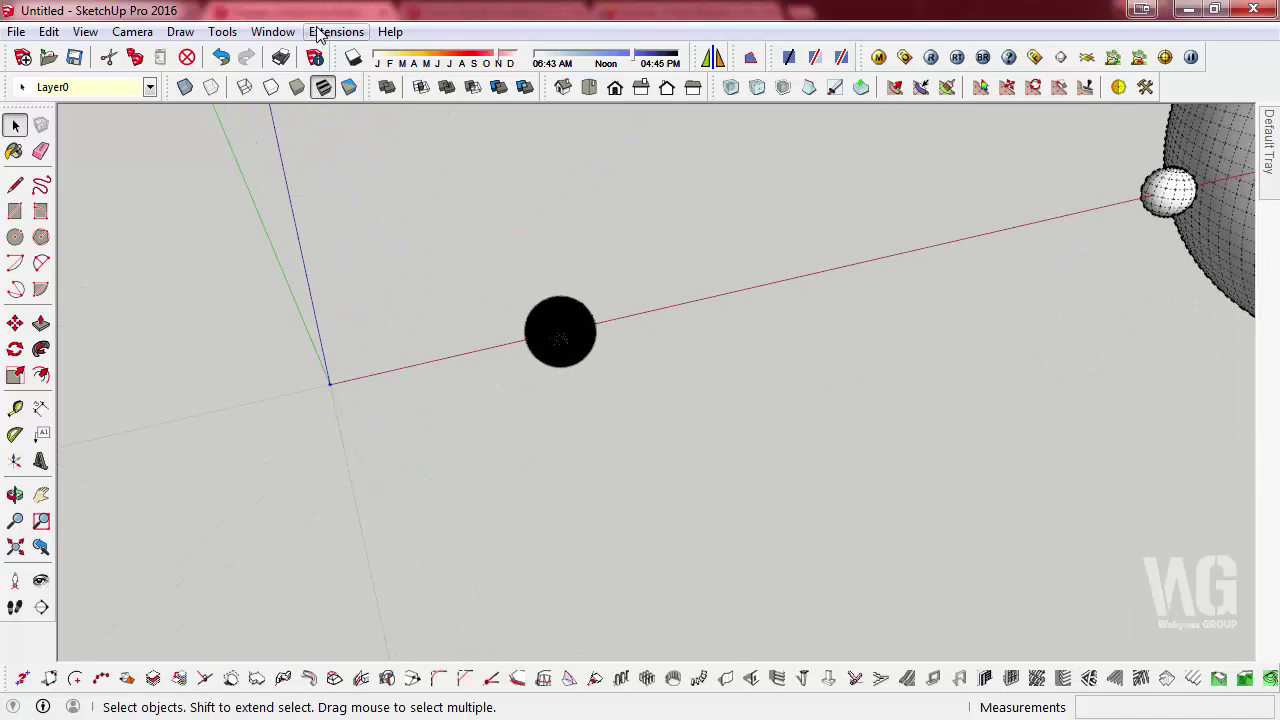
left_click(272, 32)
left_click(377, 166)
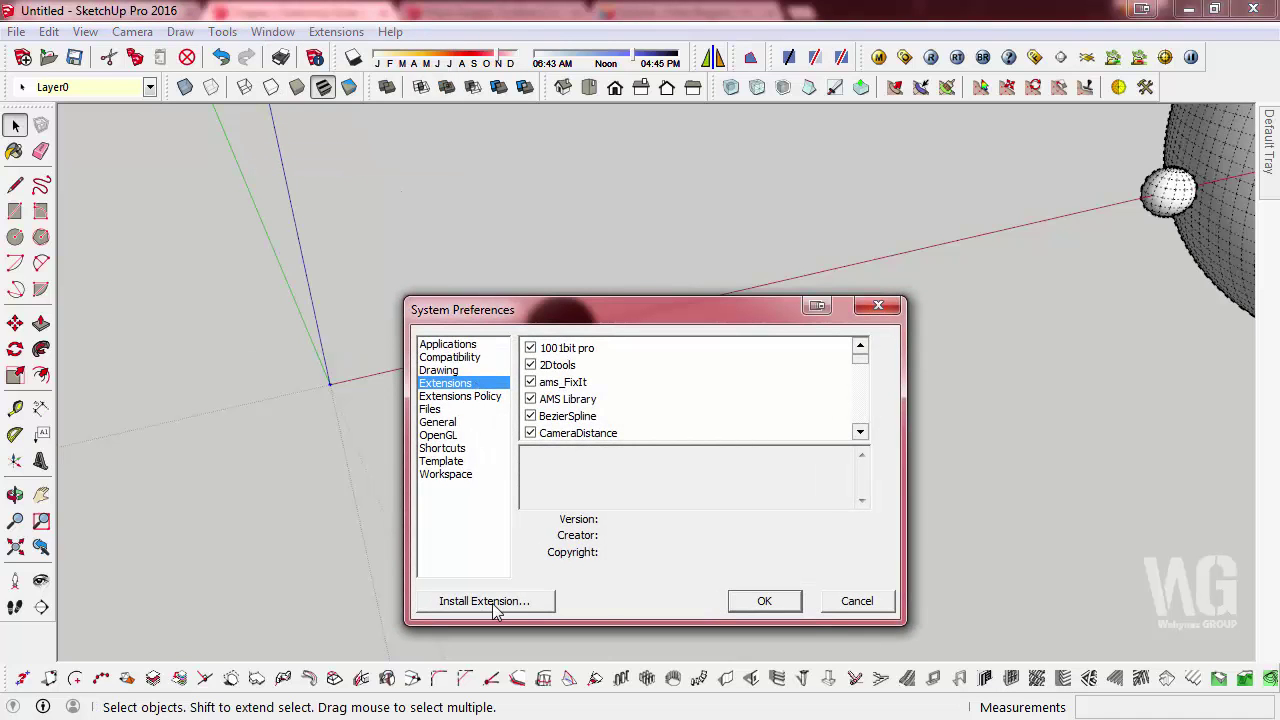
left_click(864, 602)
left_click(132, 32)
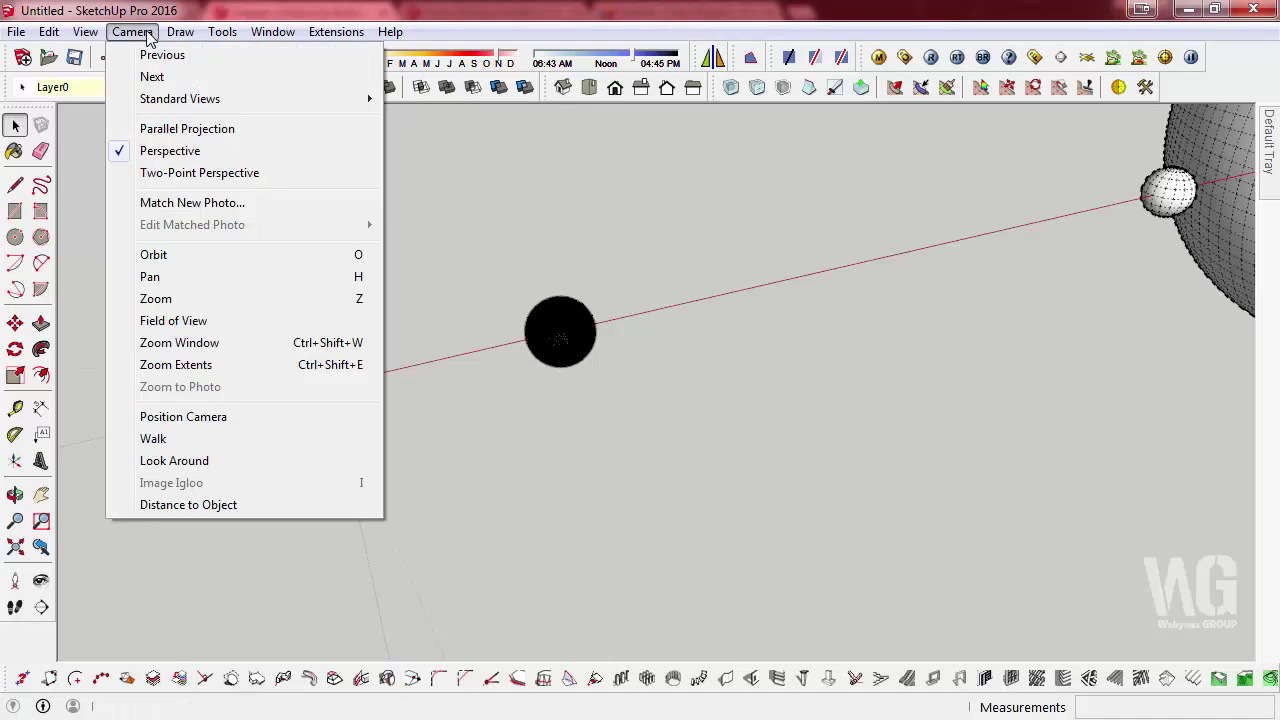
left_click(227, 422)
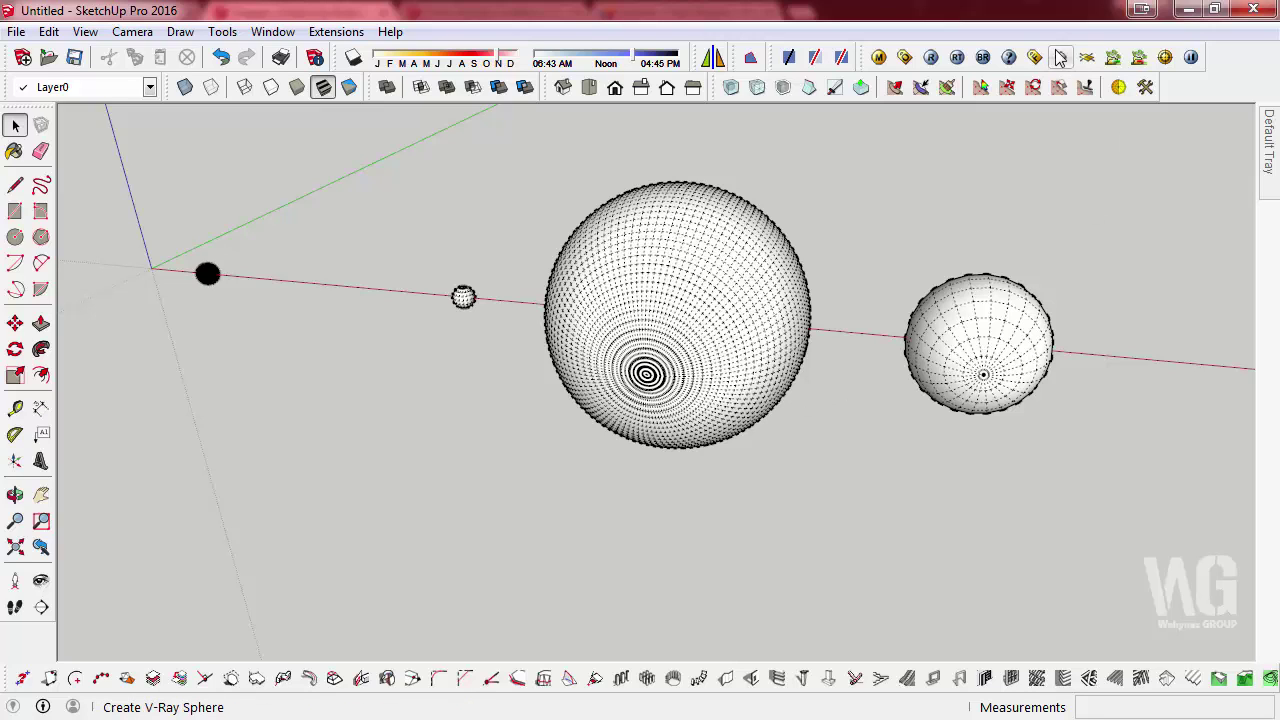
mouse_move(866, 57)
left_mouse_down()
mouse_move(426, 229)
mouse_move(237, 175)
left_mouse_up()
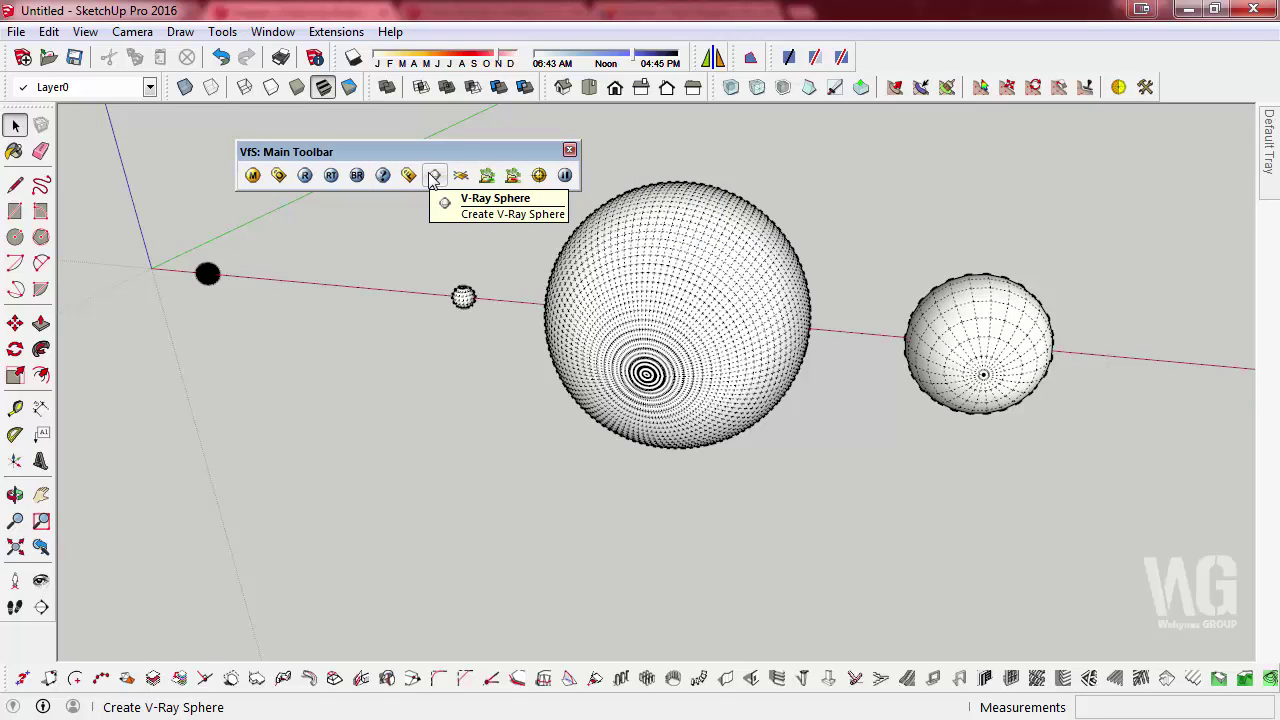
Step: Draw a large V-Ray sphere from a centre point and radius point, then zoom to inspect it
left_click(434, 176)
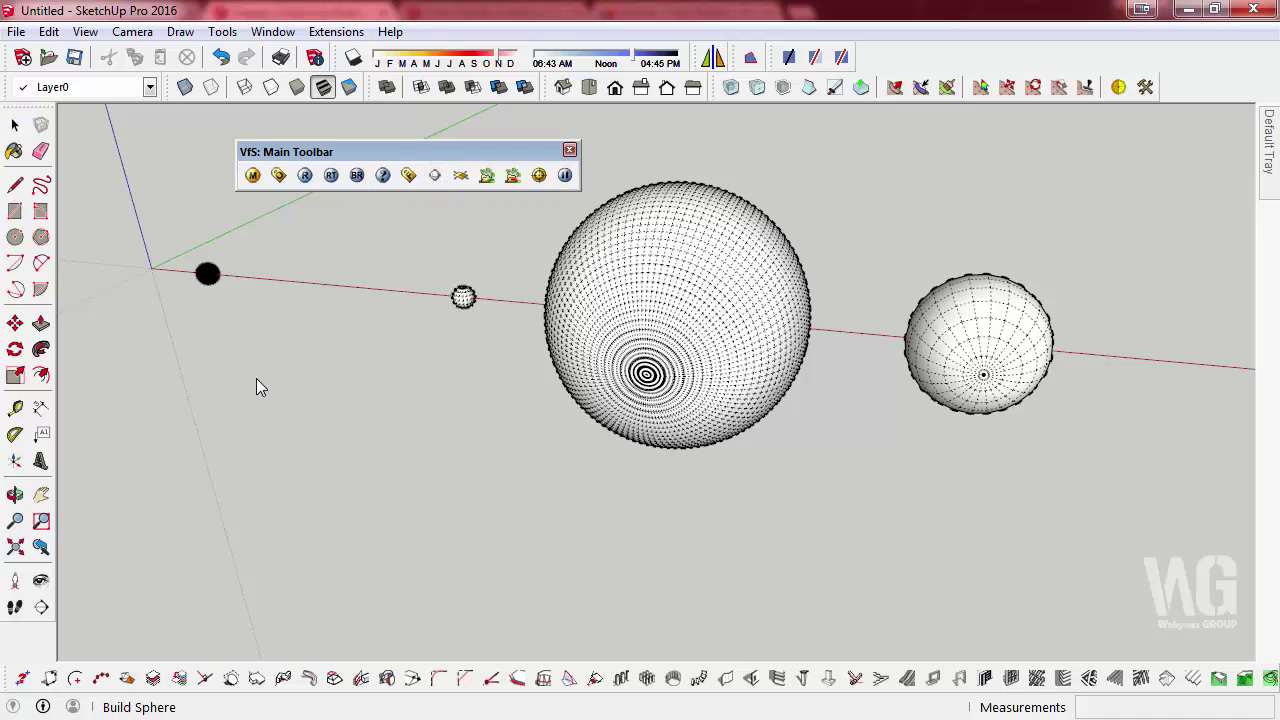
left_click(434, 175)
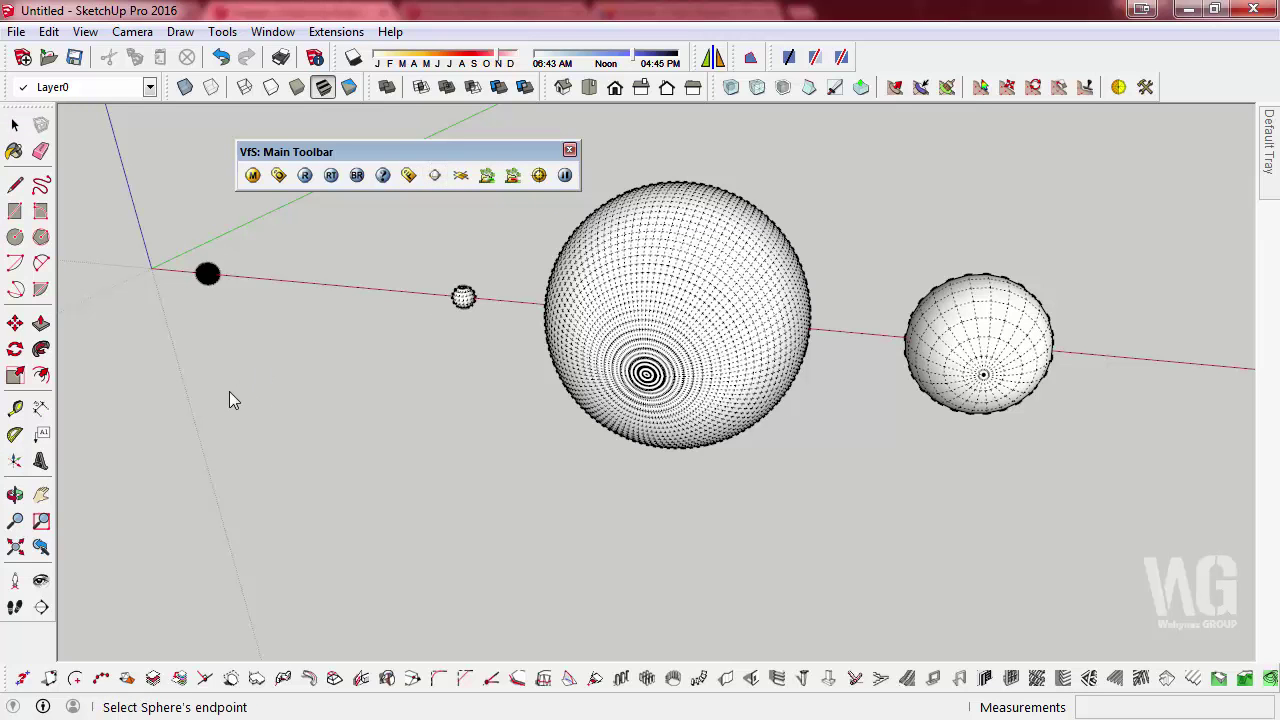
left_click(438, 418)
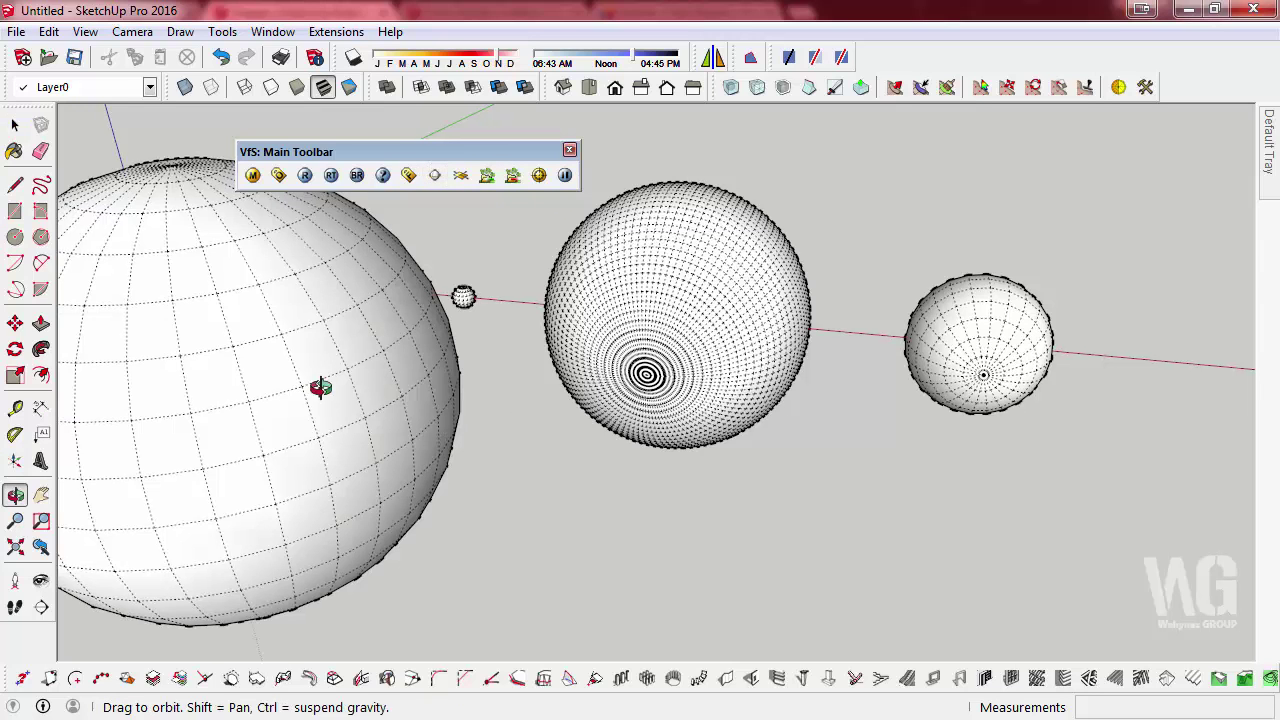
mouse_move(323, 386)
middle_mouse_down()
mouse_move(623, 418)
mouse_move(443, 371)
mouse_move(594, 446)
middle_mouse_up()
scroll(623, 418, "down", 2)
scroll(445, 378, "up", 5)
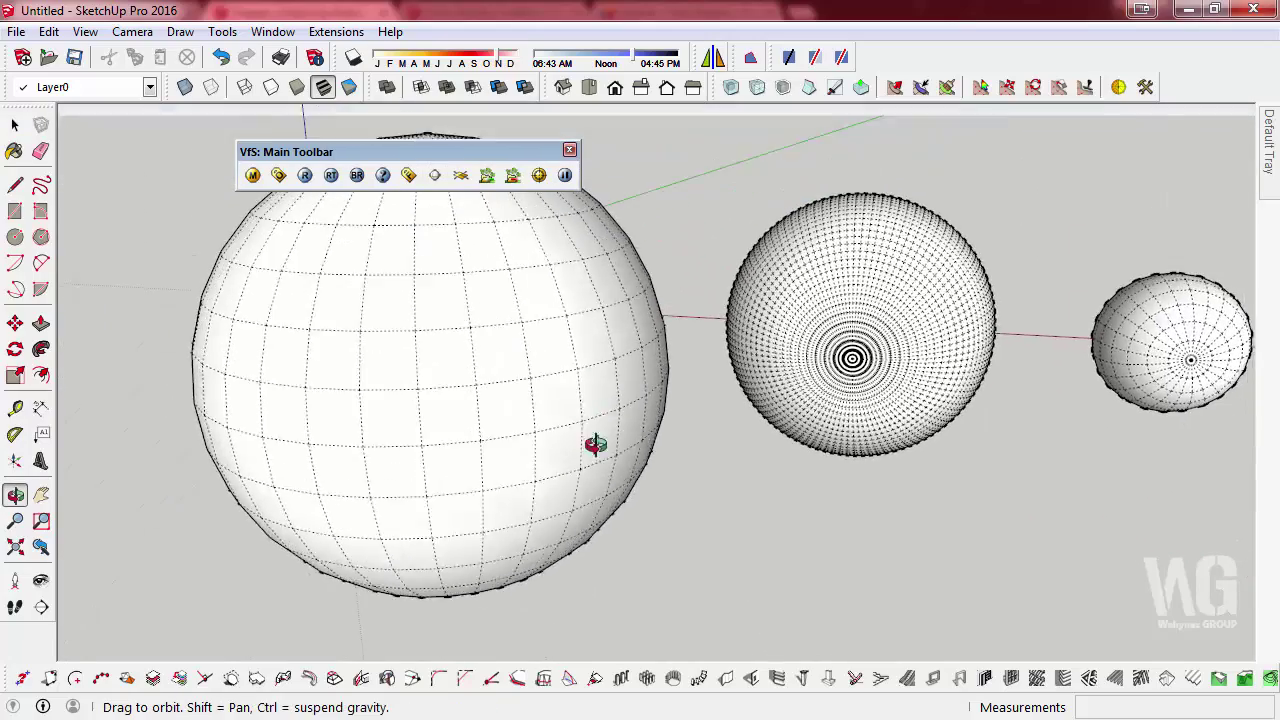
scroll(563, 526, "down", 2)
scroll(567, 455, "down", 1)
scroll(567, 455, "up", 2)
scroll(600, 420, "up", 2)
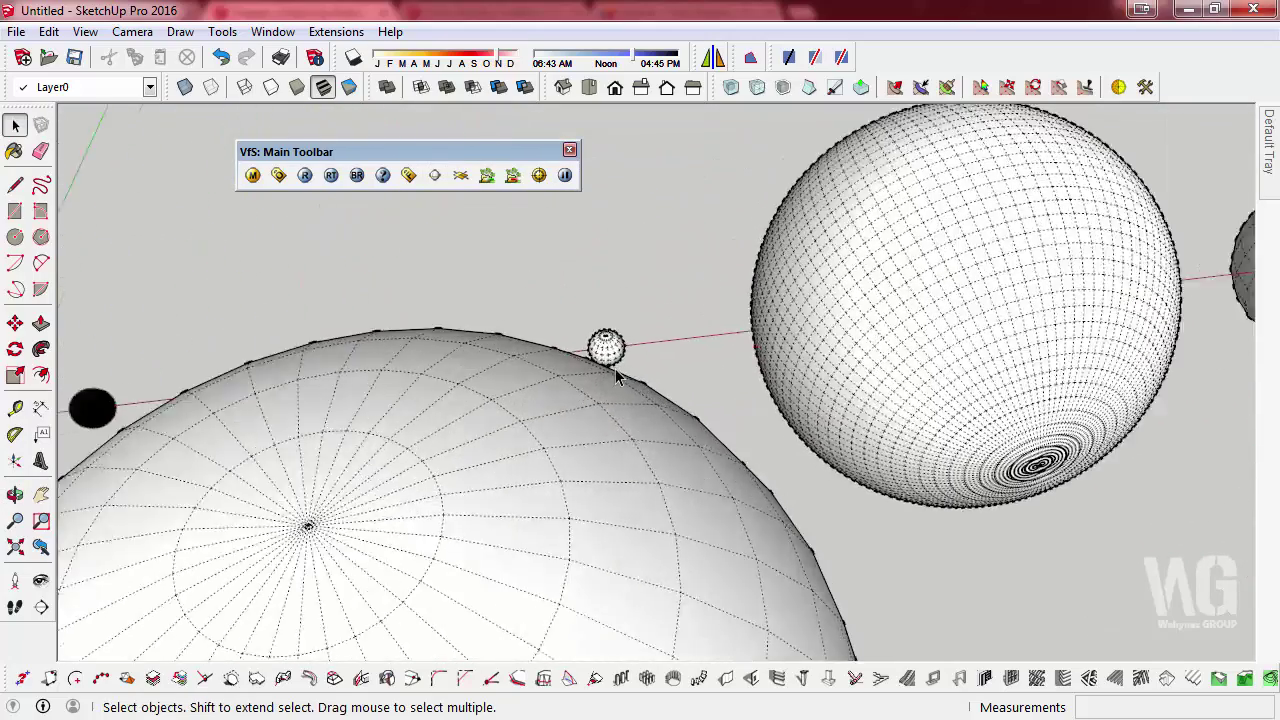
scroll(630, 380, "up", 2)
scroll(658, 338, "up", 2)
Step: Orbit between the small and large spheres, ending with the large sphere group selected
middle_click_drag(658, 338, 760, 229)
scroll(760, 229, "up", 2)
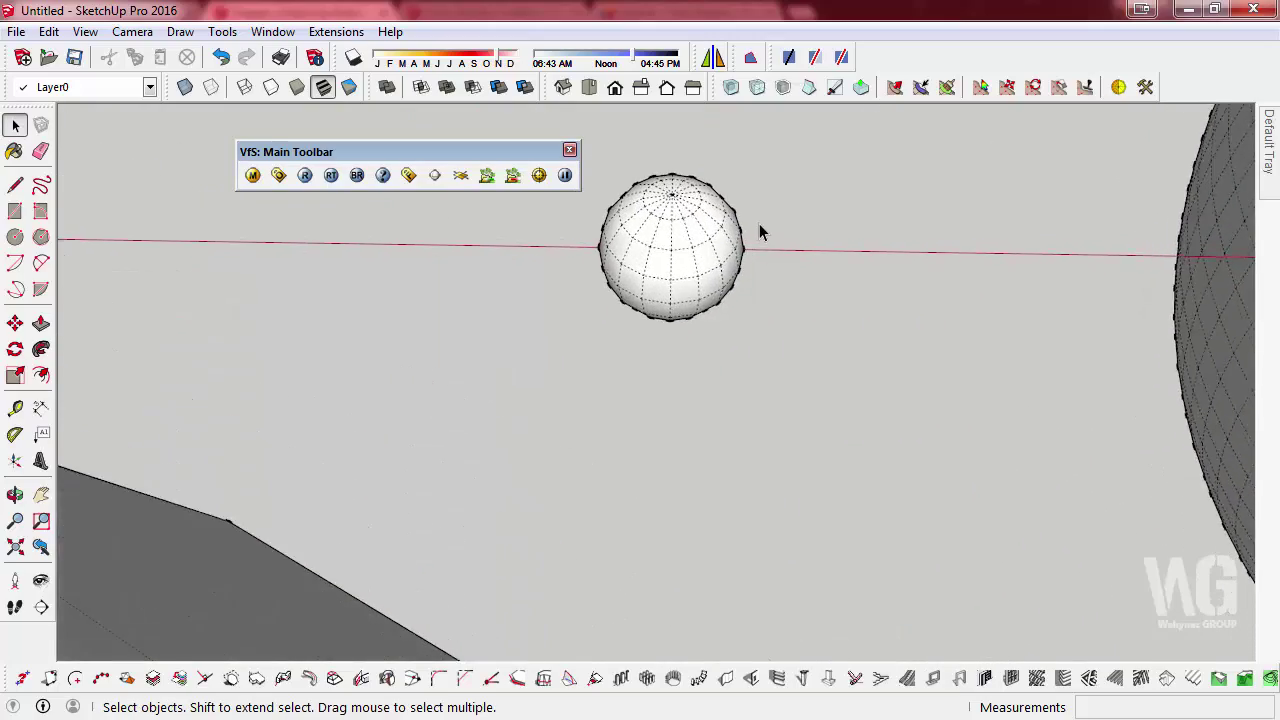
scroll(714, 271, "up", 2)
left_click(676, 337)
middle_click_drag(676, 337, 705, 440)
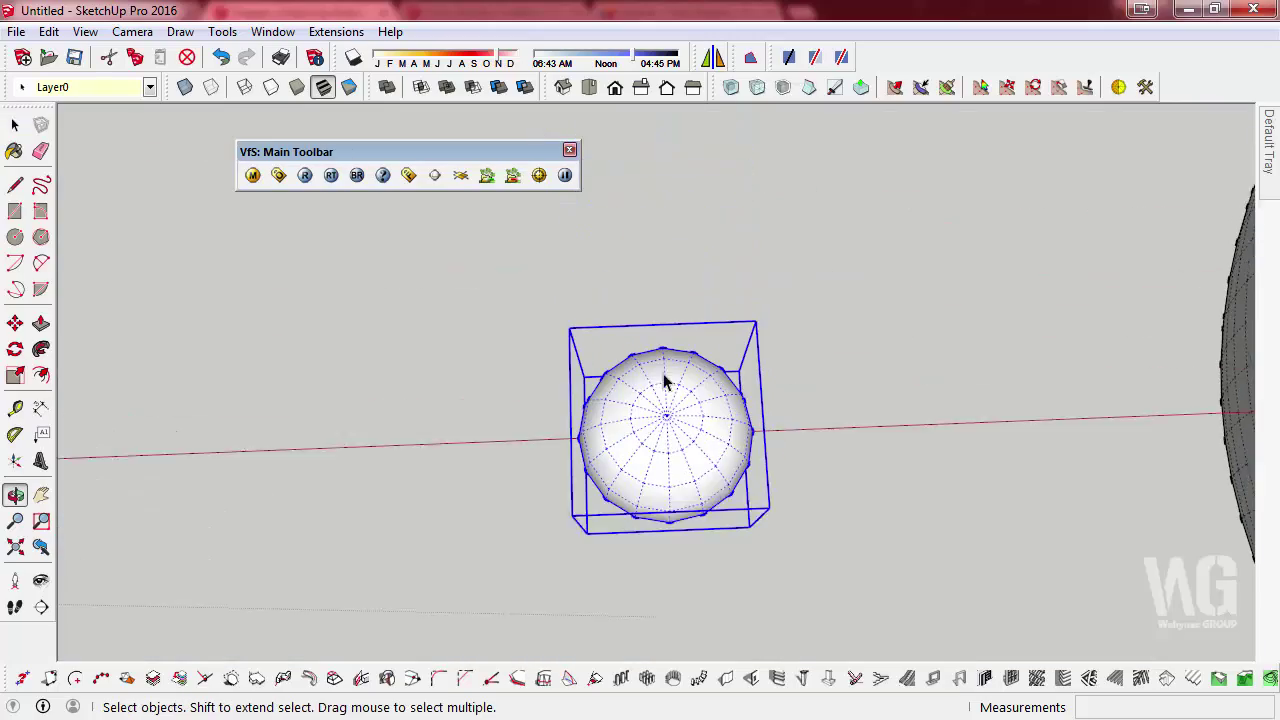
scroll(777, 354, "down", 2)
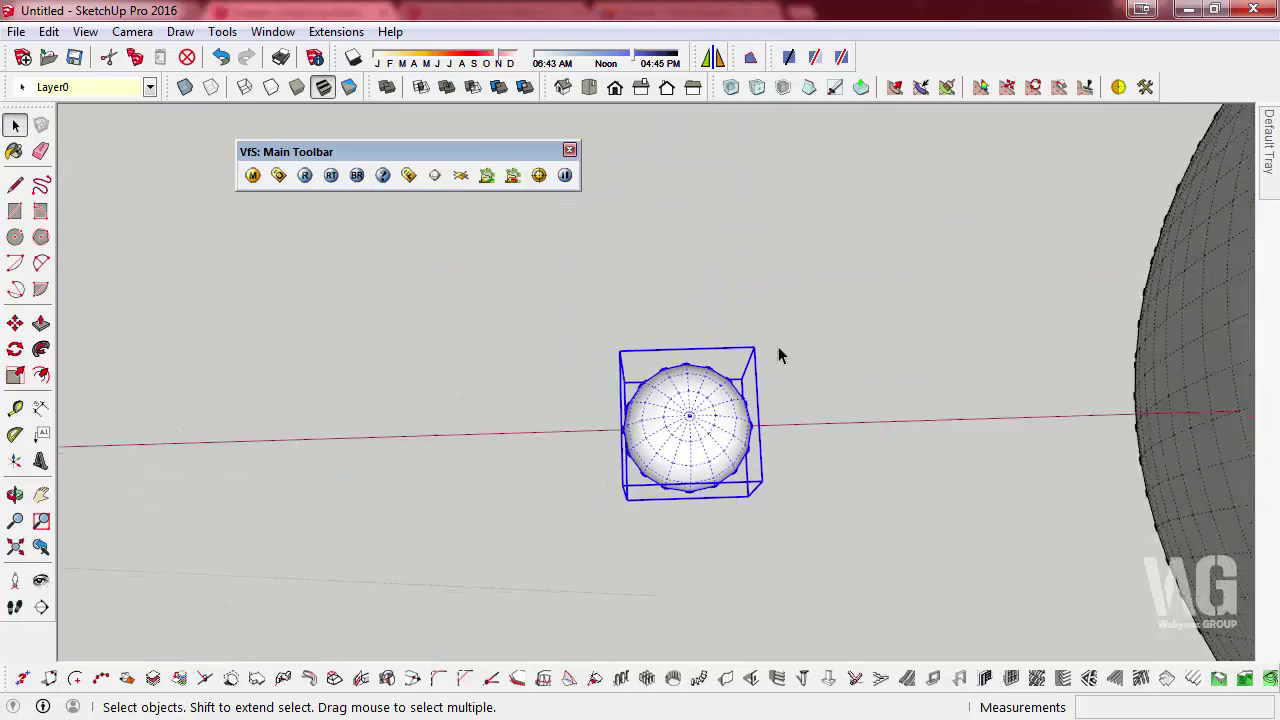
scroll(777, 343, "down", 3)
scroll(740, 315, "down", 3)
mouse_move(699, 287)
middle_mouse_down()
mouse_move(691, 271)
mouse_move(766, 594)
mouse_move(663, 229)
middle_mouse_up()
scroll(637, 430, "up", 3)
left_click(700, 350)
Step: Explode the large sphere group into raw geometry
right_click(630, 312)
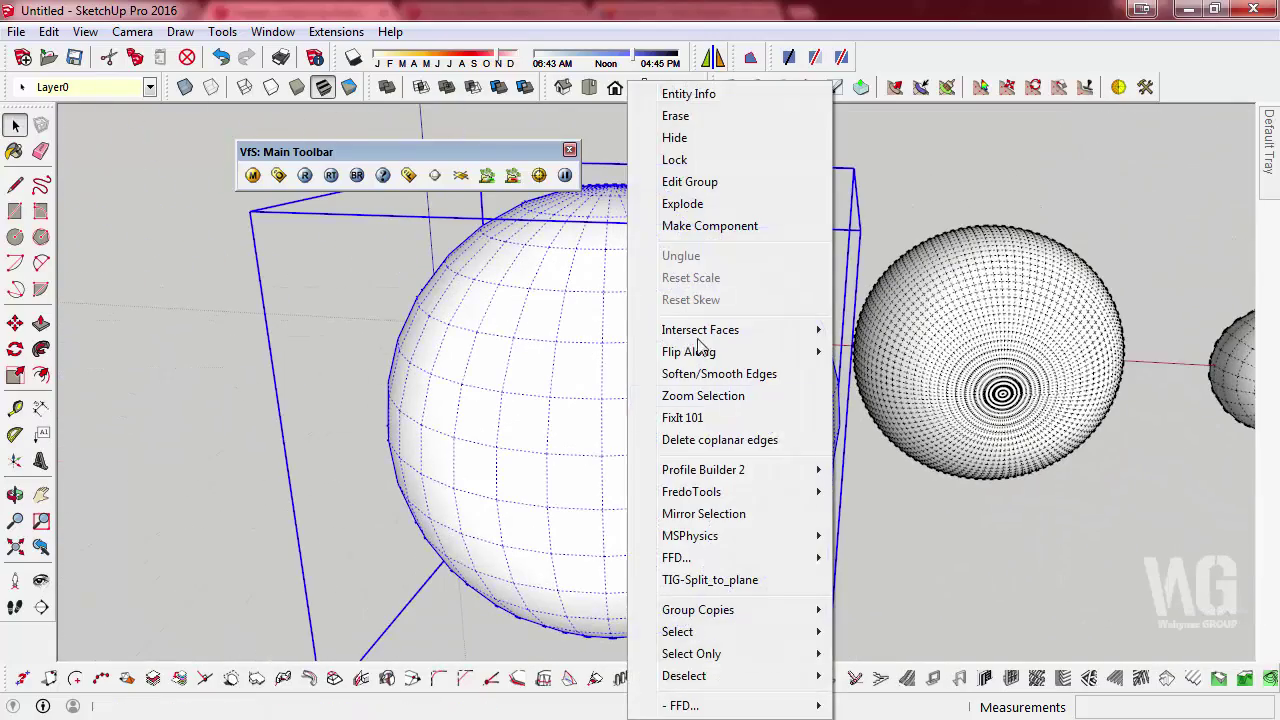
left_click(721, 208)
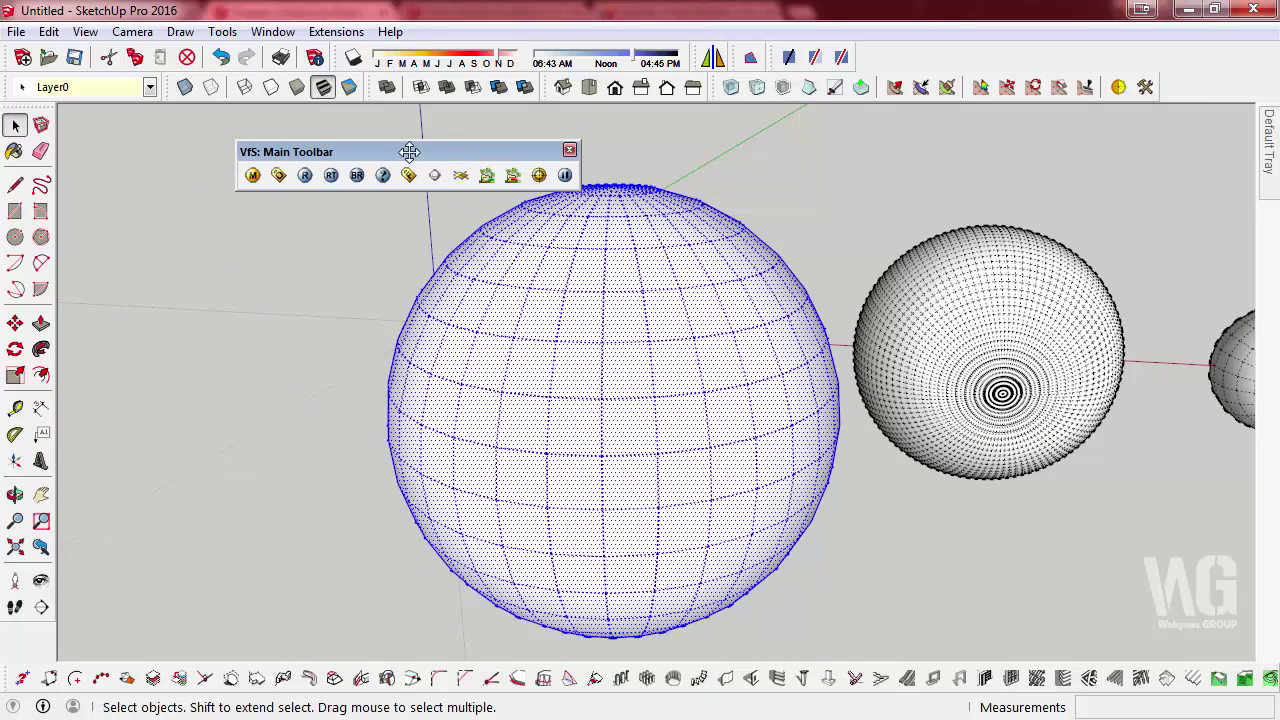
left_click_drag(409, 151, 307, 158)
Step: Float the Artisan toolbar and apply Subdivide and Smooth to the sphere with 2 iterations
left_click_drag(722, 87, 600, 116)
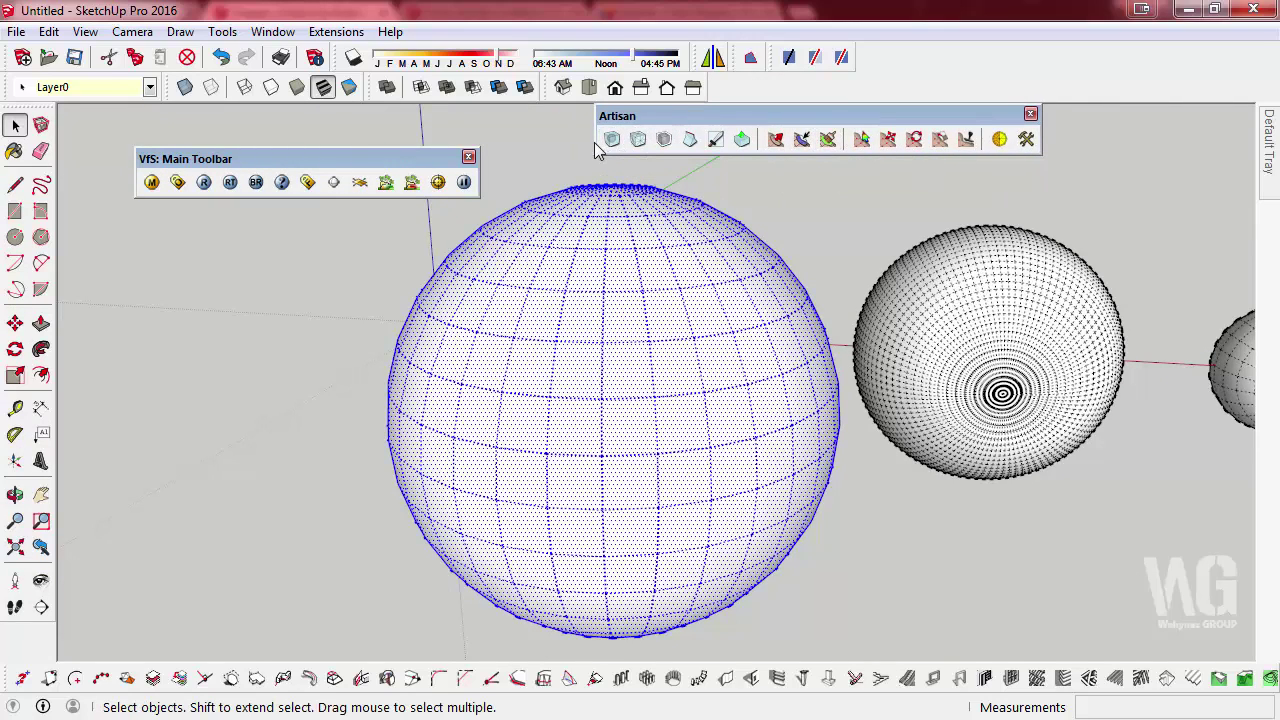
left_click(618, 145)
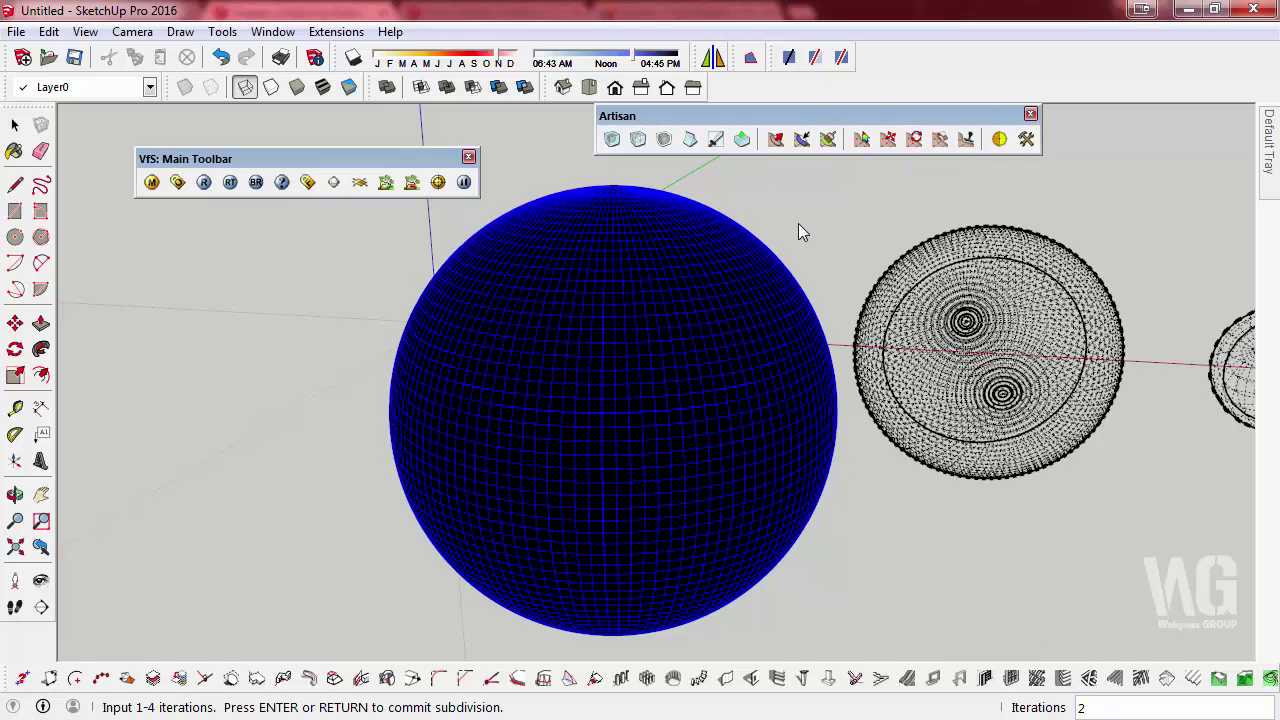
key("Return")
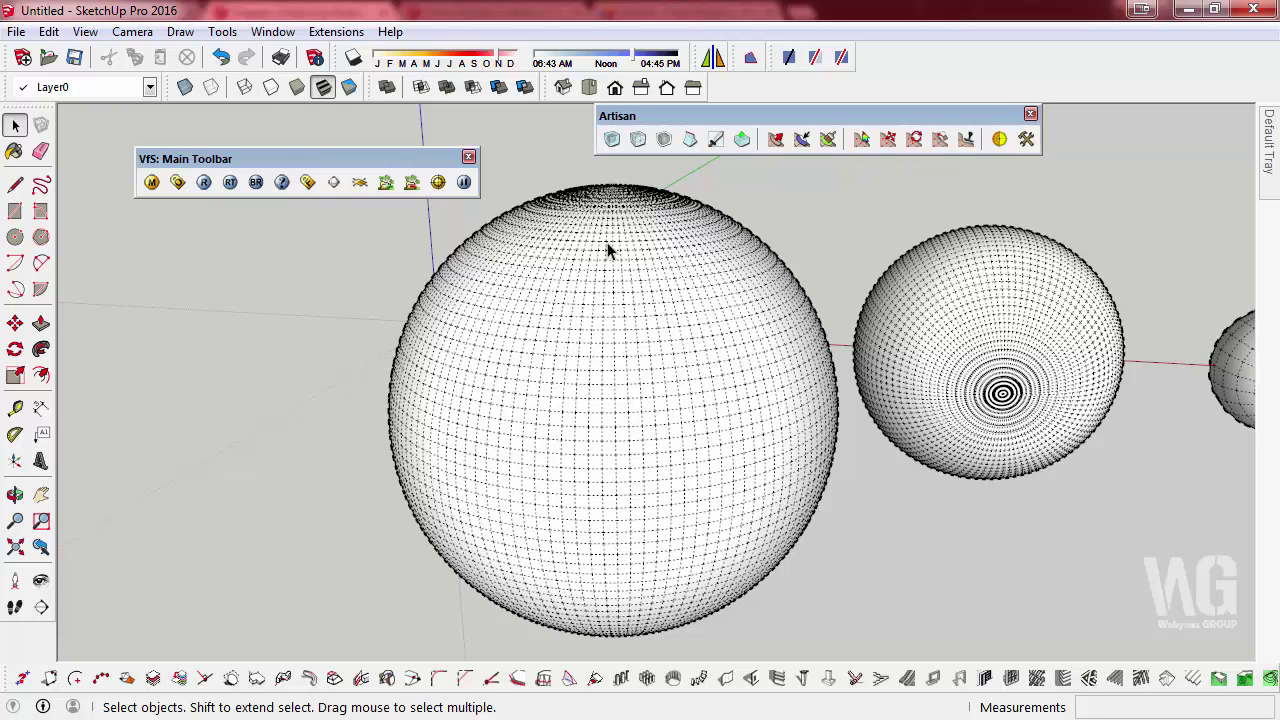
Step: Turn off View > Hidden Geometry and orbit around the three now-smooth spheres
left_click(85, 31)
left_click(112, 107)
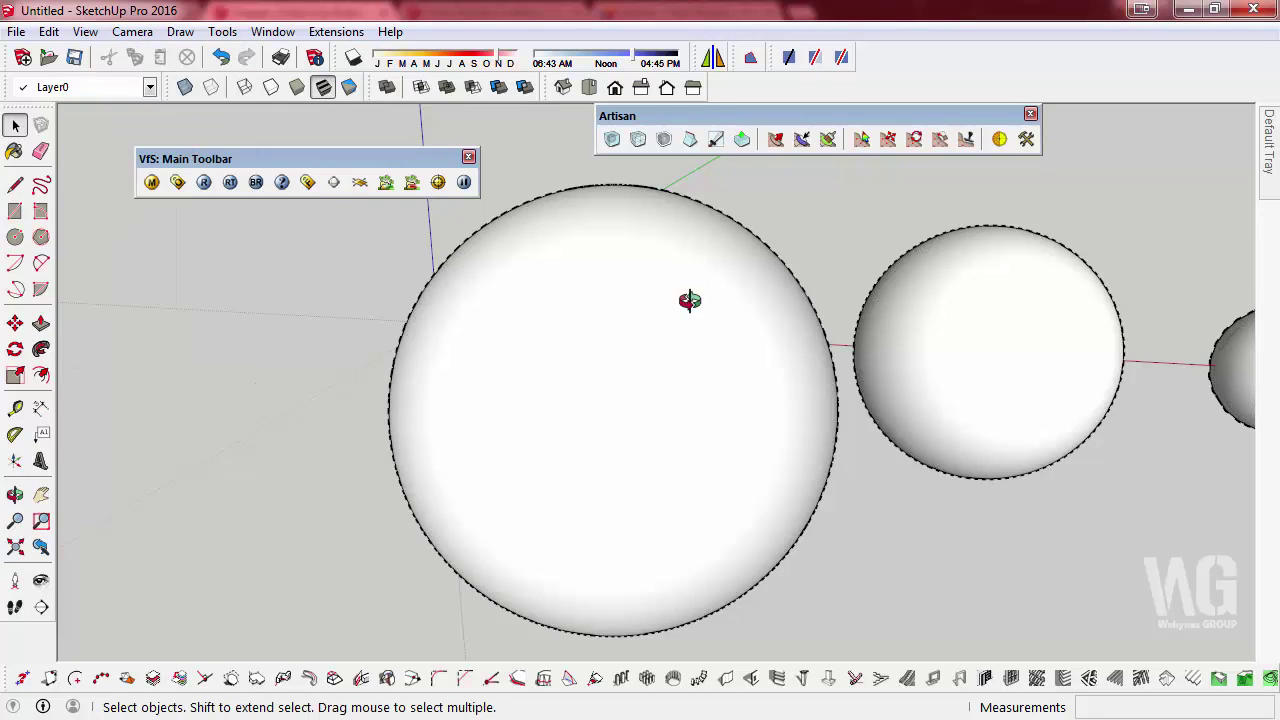
mouse_move(686, 297)
middle_mouse_down()
mouse_move(671, 611)
mouse_move(1257, 357)
mouse_move(798, 379)
middle_mouse_up()
scroll(480, 403, "down", 3)
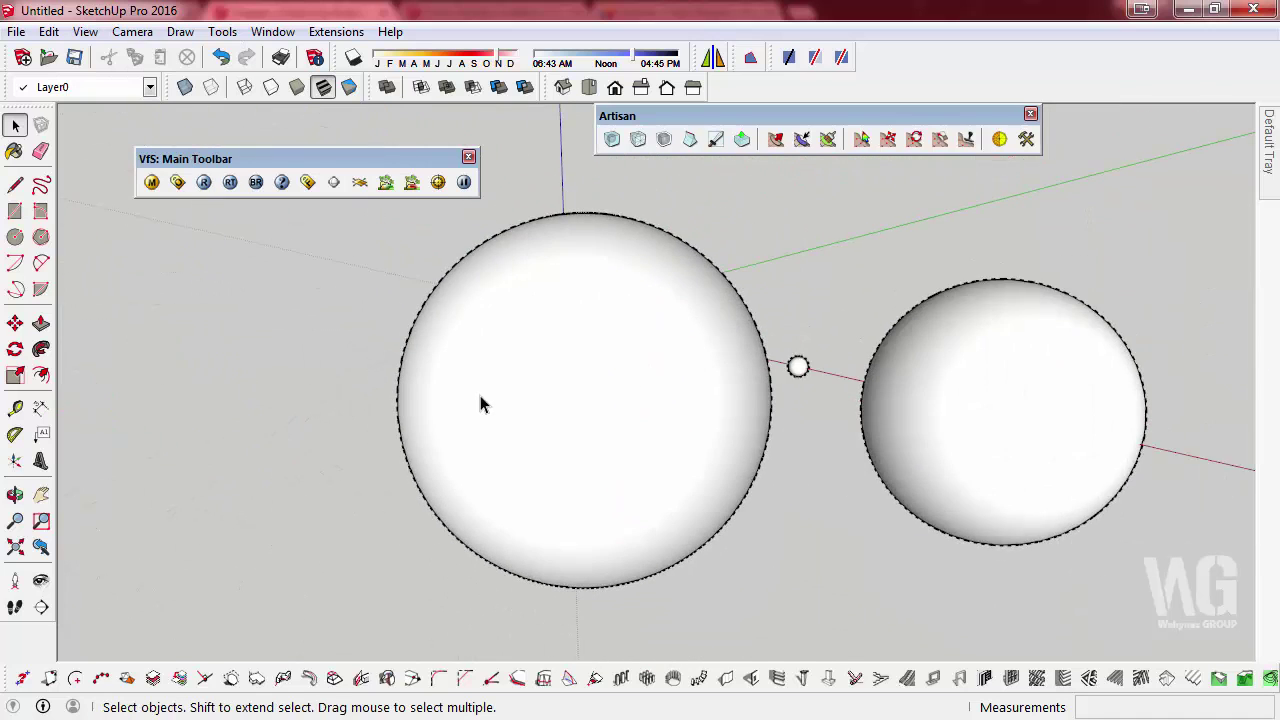
scroll(426, 377, "down", 2)
middle_click_drag(426, 377, 737, 497)
scroll(643, 418, "up", 2)
mouse_move(643, 418)
middle_mouse_down()
mouse_move(794, 443)
mouse_move(737, 294)
middle_mouse_up()
scroll(631, 440, "down", 2)
mouse_move(631, 440)
middle_mouse_down()
mouse_move(630, 335)
mouse_move(680, 466)
mouse_move(591, 563)
mouse_move(533, 415)
mouse_move(534, 471)
mouse_move(506, 445)
middle_mouse_up()
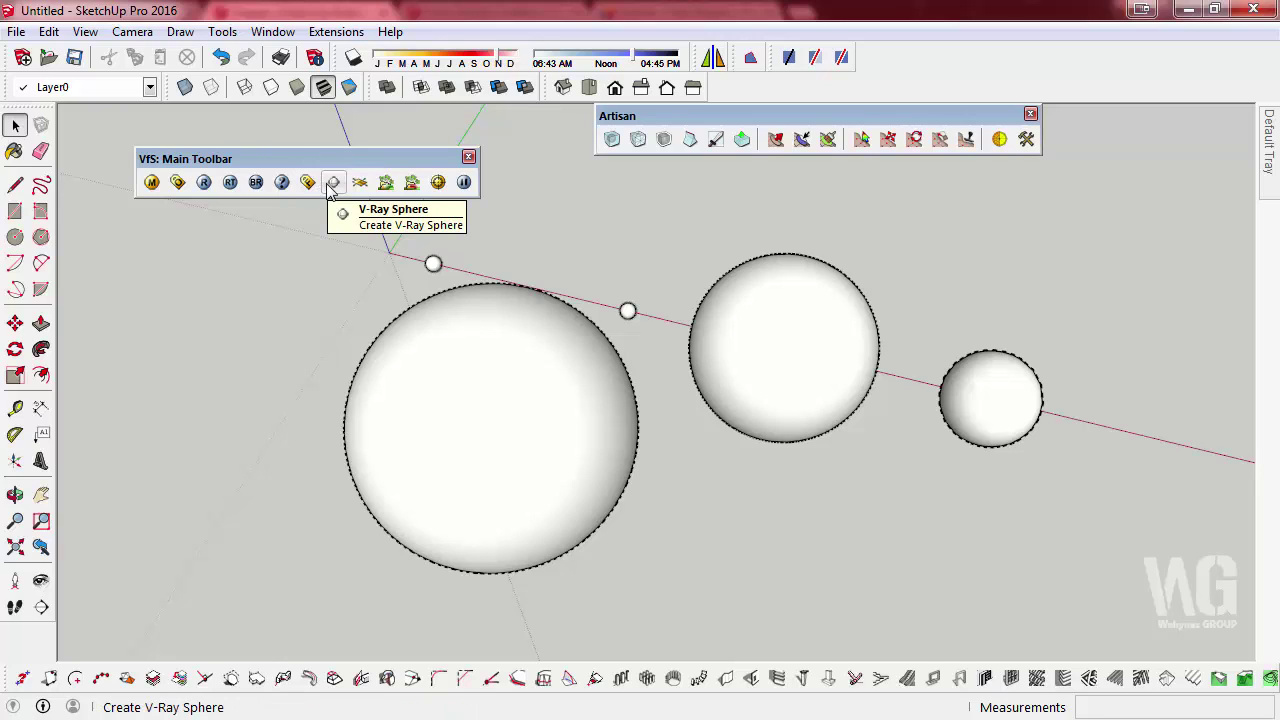
Step: Frame all the spheres, then dock the VfS: Main Toolbar and Artisan toolbar into the top row
mouse_move(629, 443)
middle_mouse_down()
mouse_move(706, 338)
mouse_move(609, 378)
middle_mouse_up()
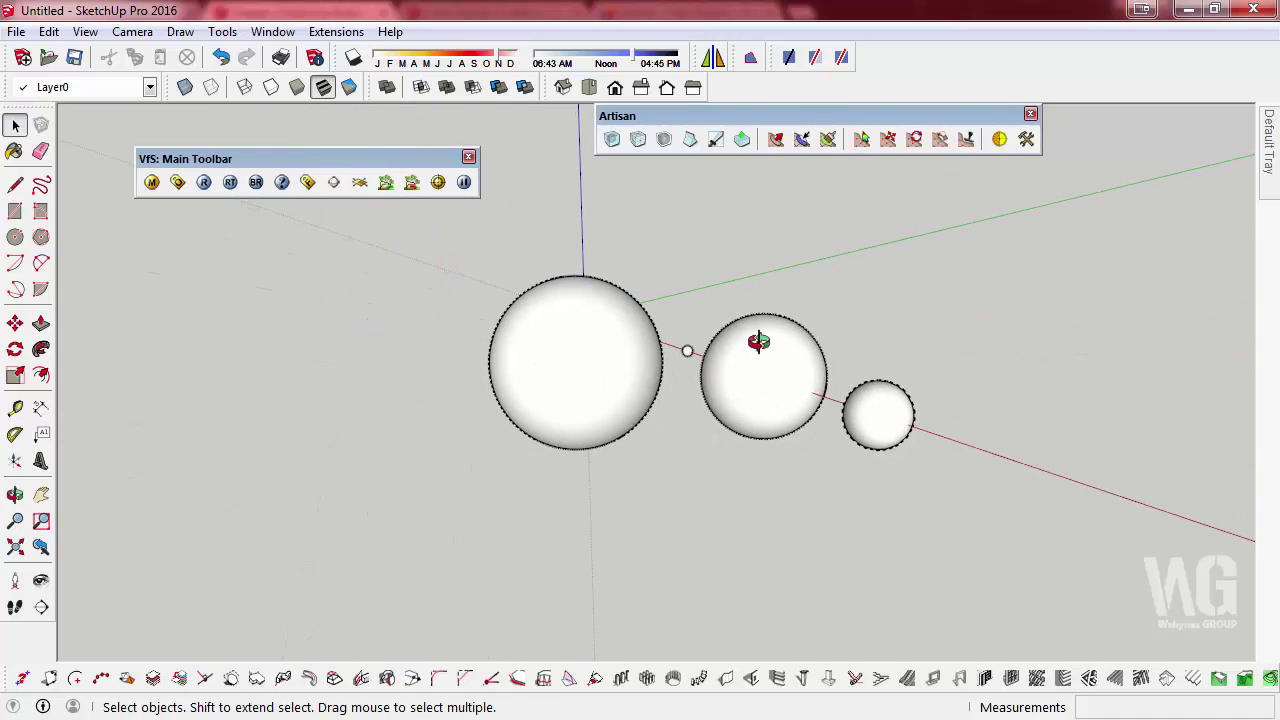
middle_click_drag(757, 343, 849, 369)
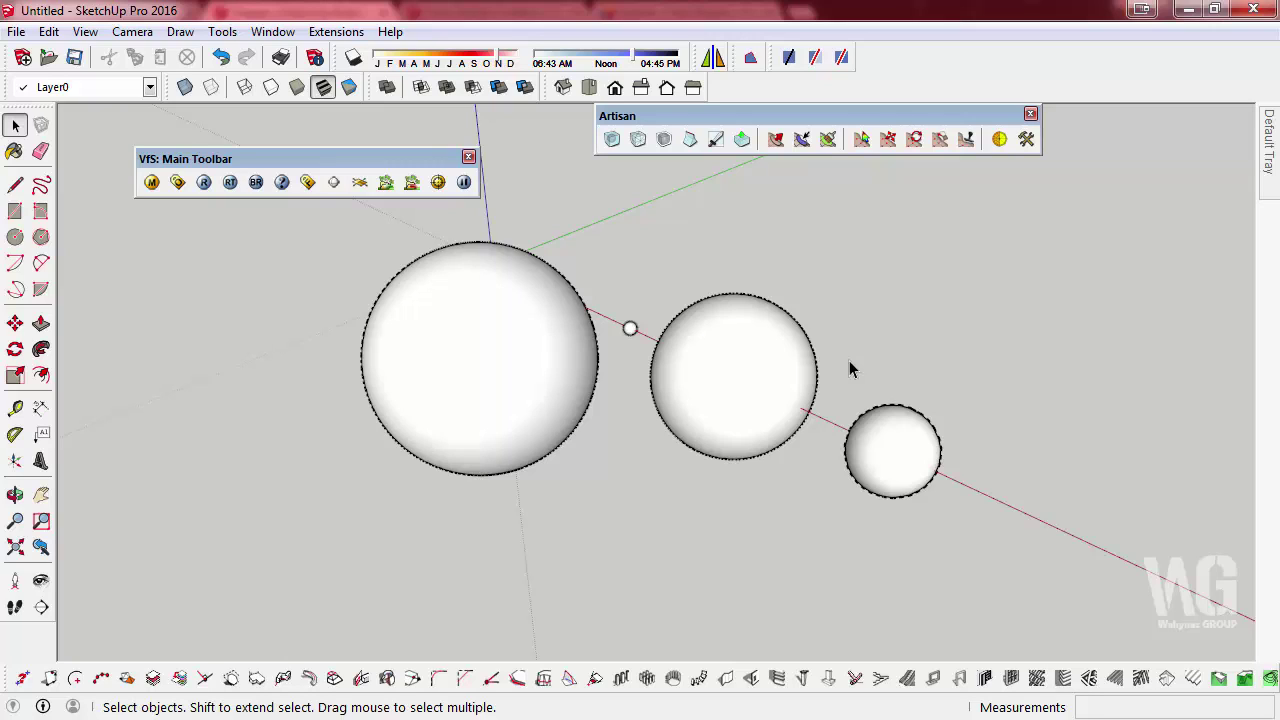
middle_click_drag(849, 362, 963, 354)
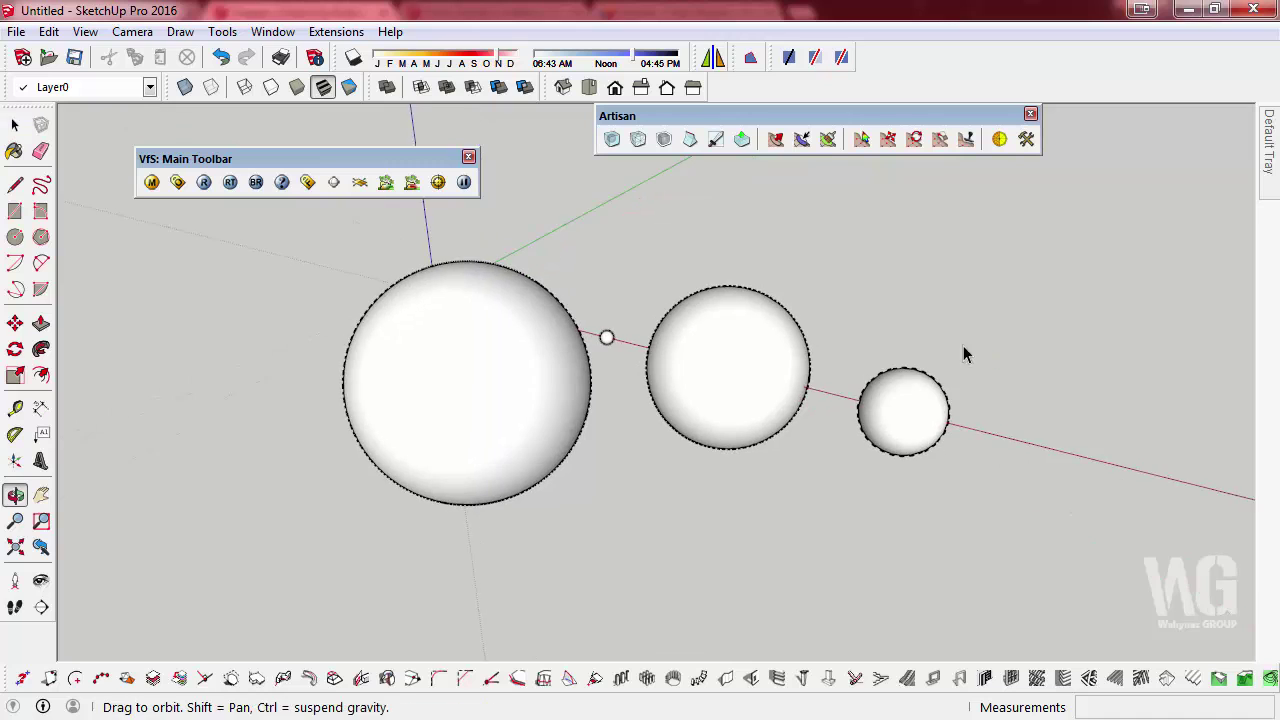
scroll(841, 360, "up", 3)
middle_click_drag(708, 363, 587, 353)
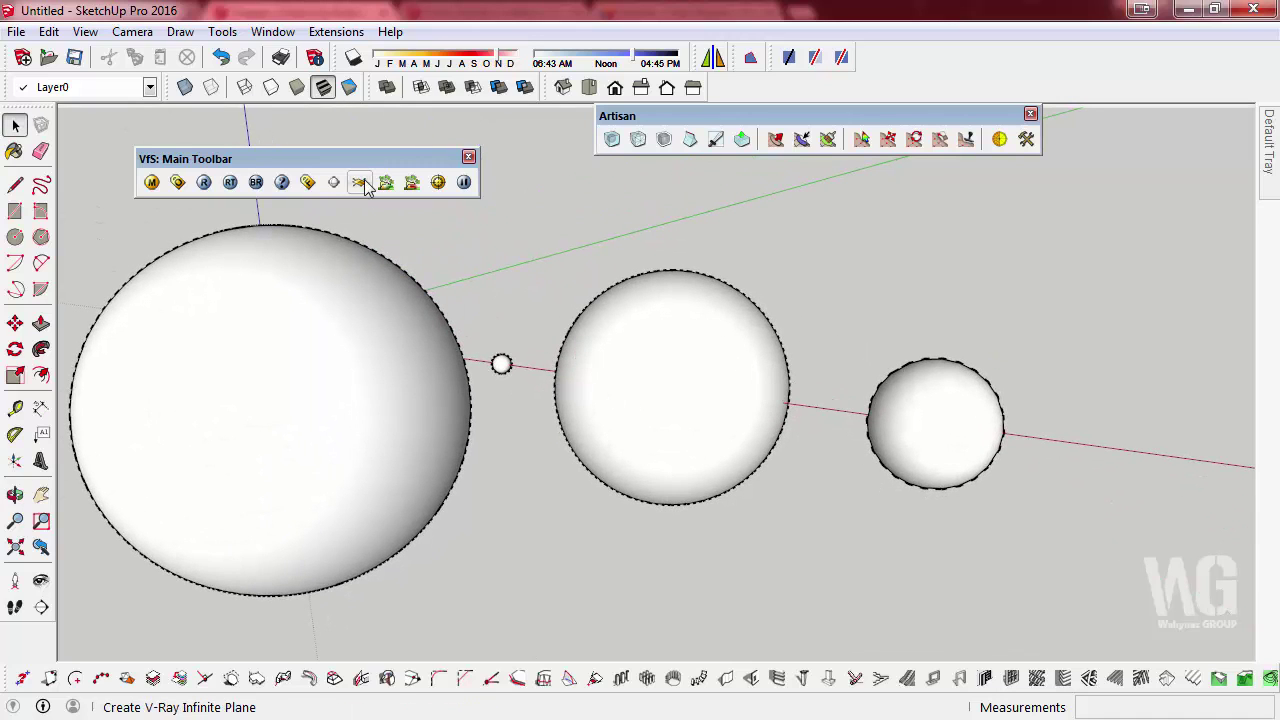
mouse_move(360, 159)
left_mouse_down()
mouse_move(940, 80)
mouse_move(985, 60)
left_mouse_up()
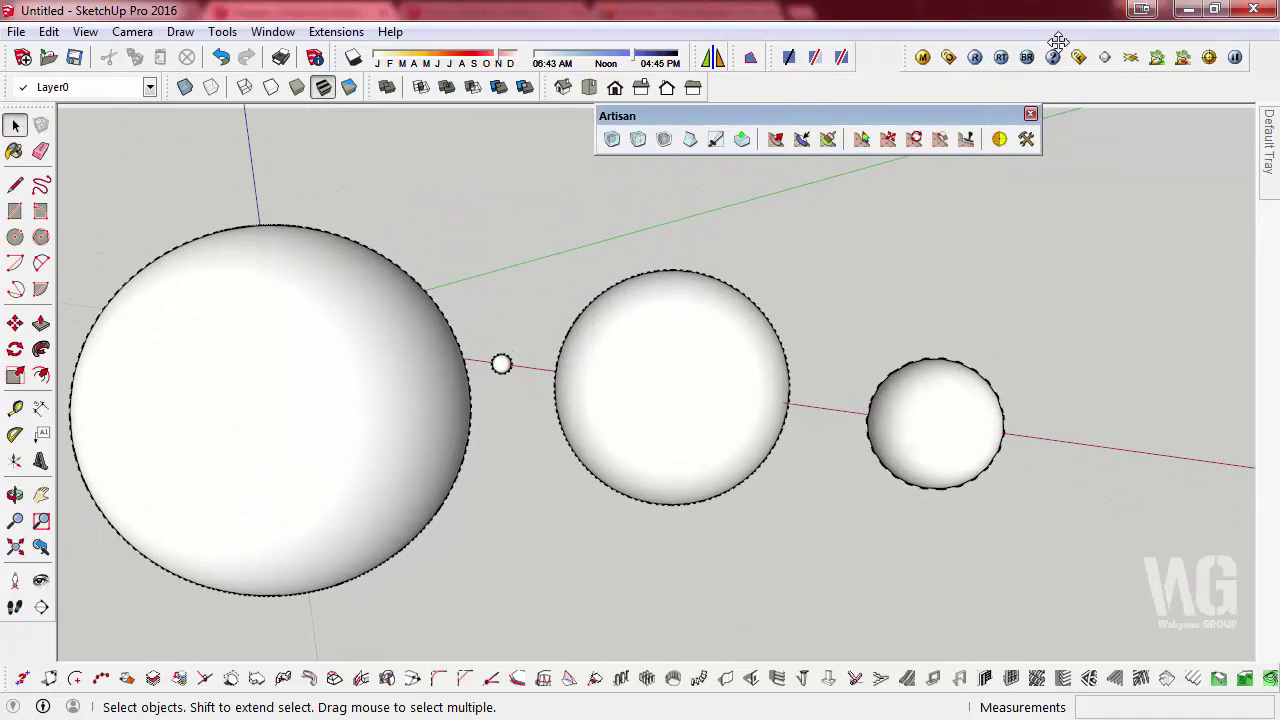
left_click_drag(800, 112, 885, 84)
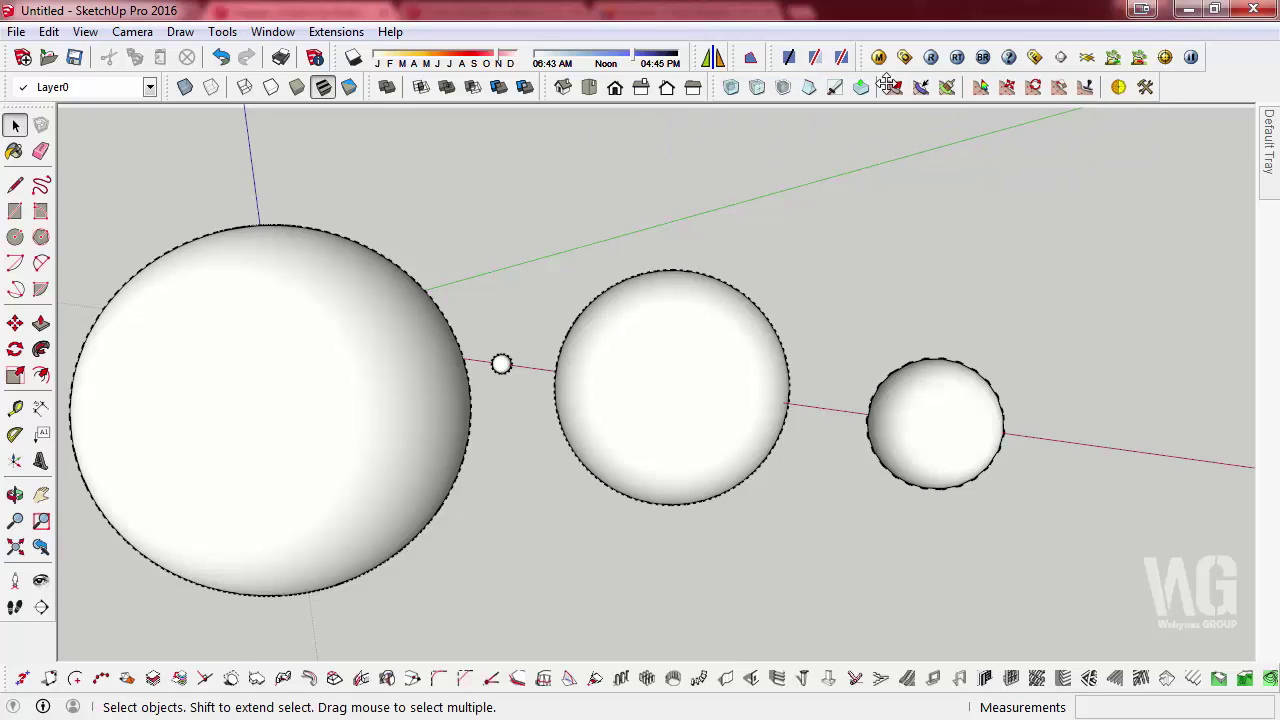